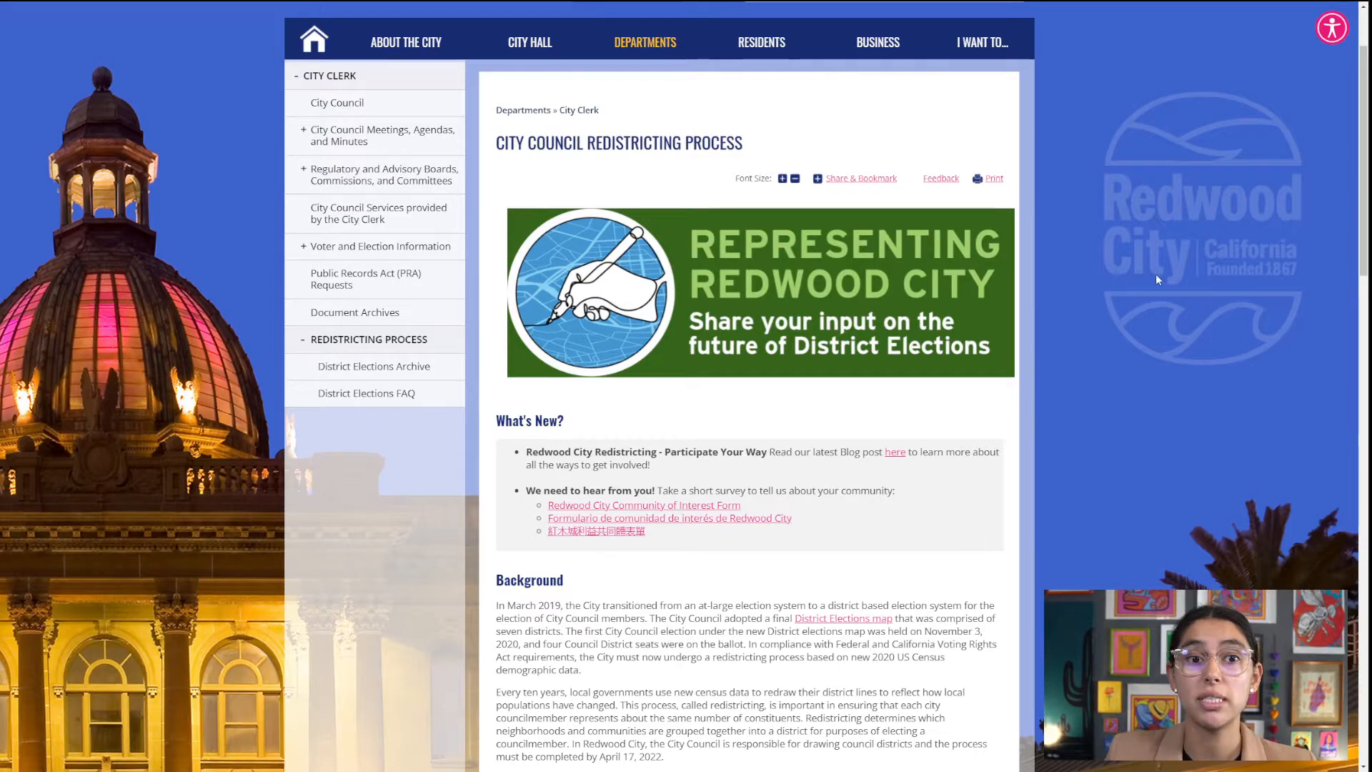
Open the DistrictR mapping tool linked under Submit a Draft Map on the Redwood City redistricting process page.
{"action": "scroll", "coordinate": [1193, 251], "scroll_direction": "down", "scroll_amount": 1}
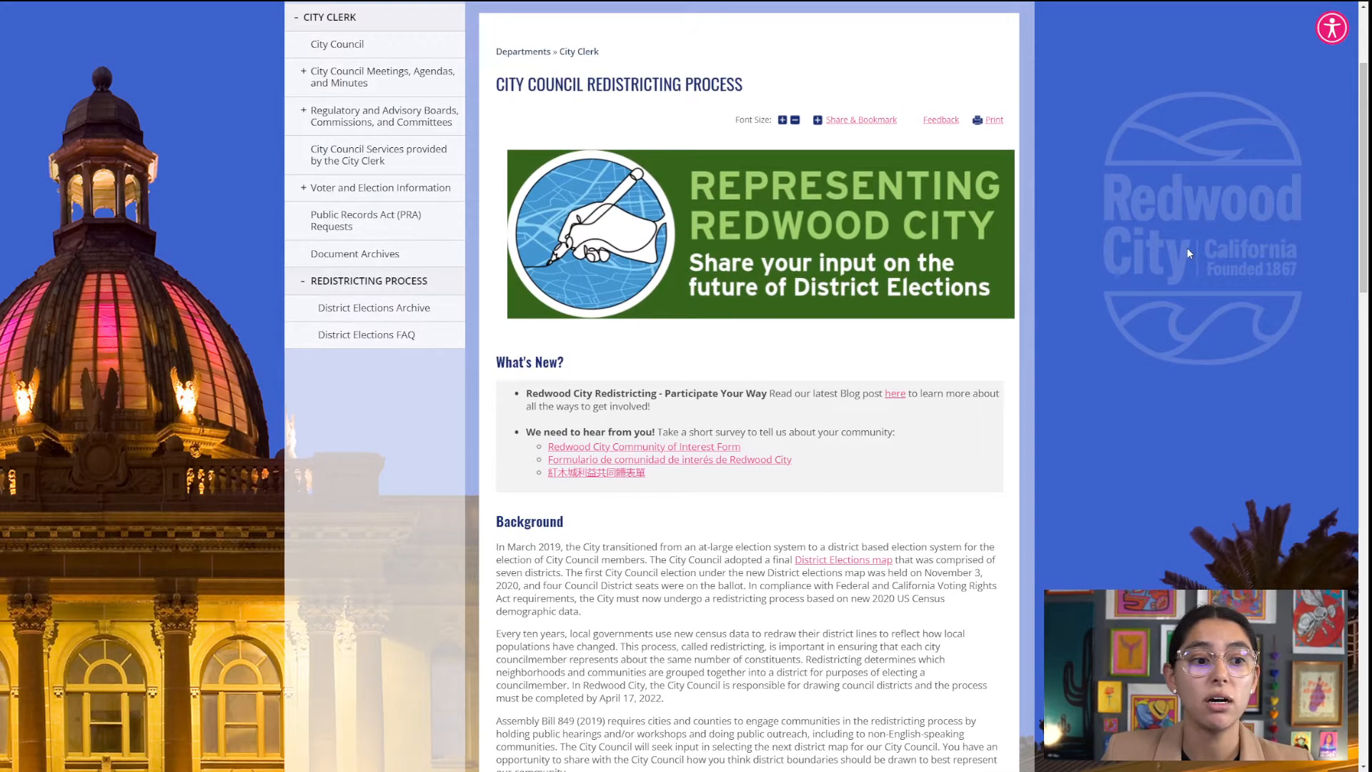
{"action": "scroll", "coordinate": [1187, 247], "scroll_direction": "down", "scroll_amount": 2}
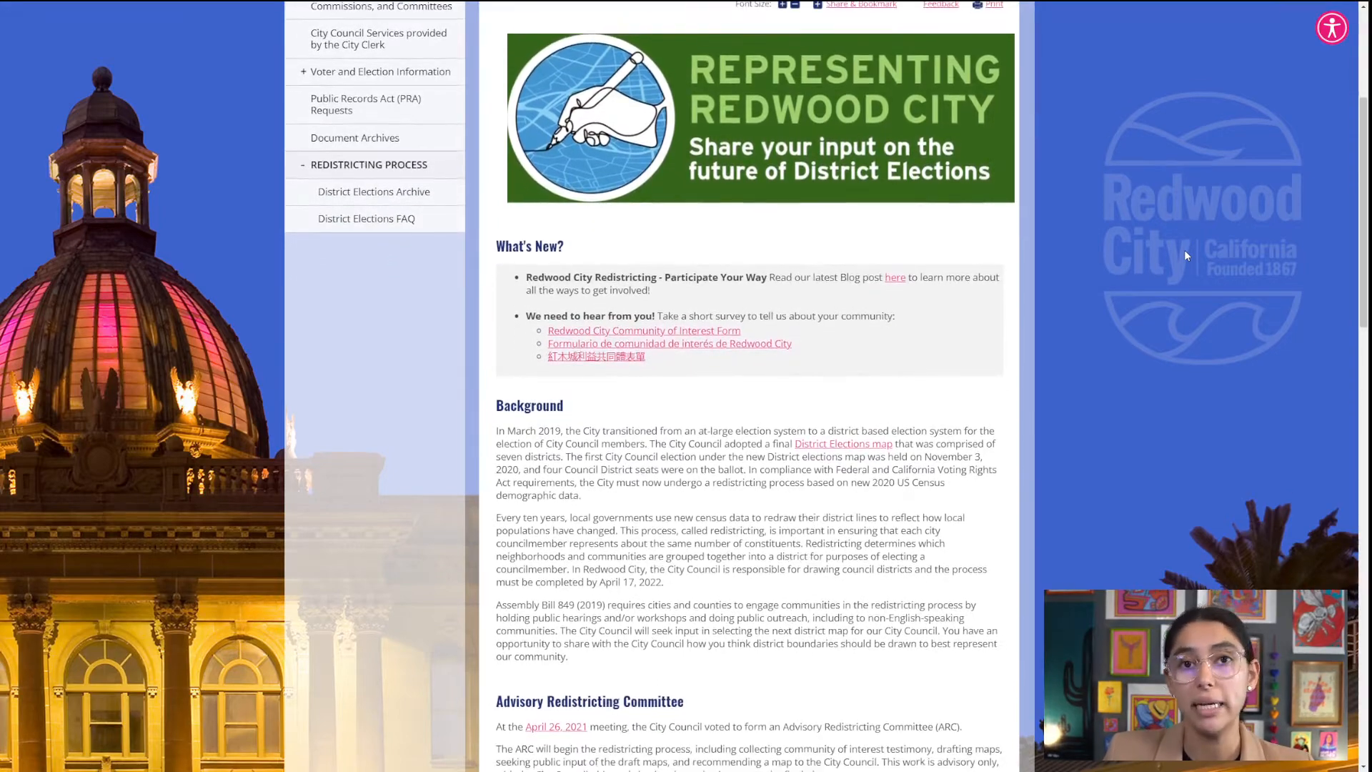
{"action": "scroll", "coordinate": [1128, 269], "scroll_direction": "down", "scroll_amount": 3}
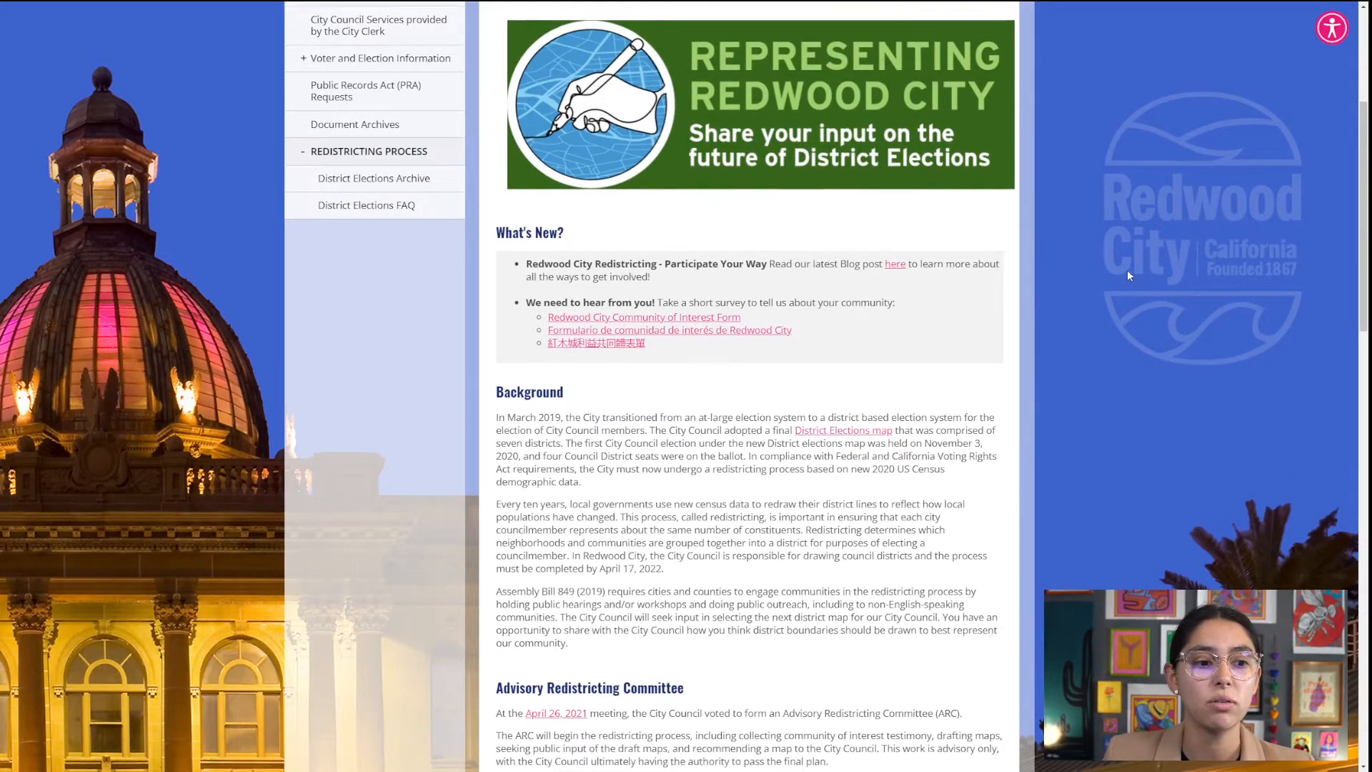
{"action": "scroll", "coordinate": [1124, 266], "scroll_direction": "down", "scroll_amount": 3}
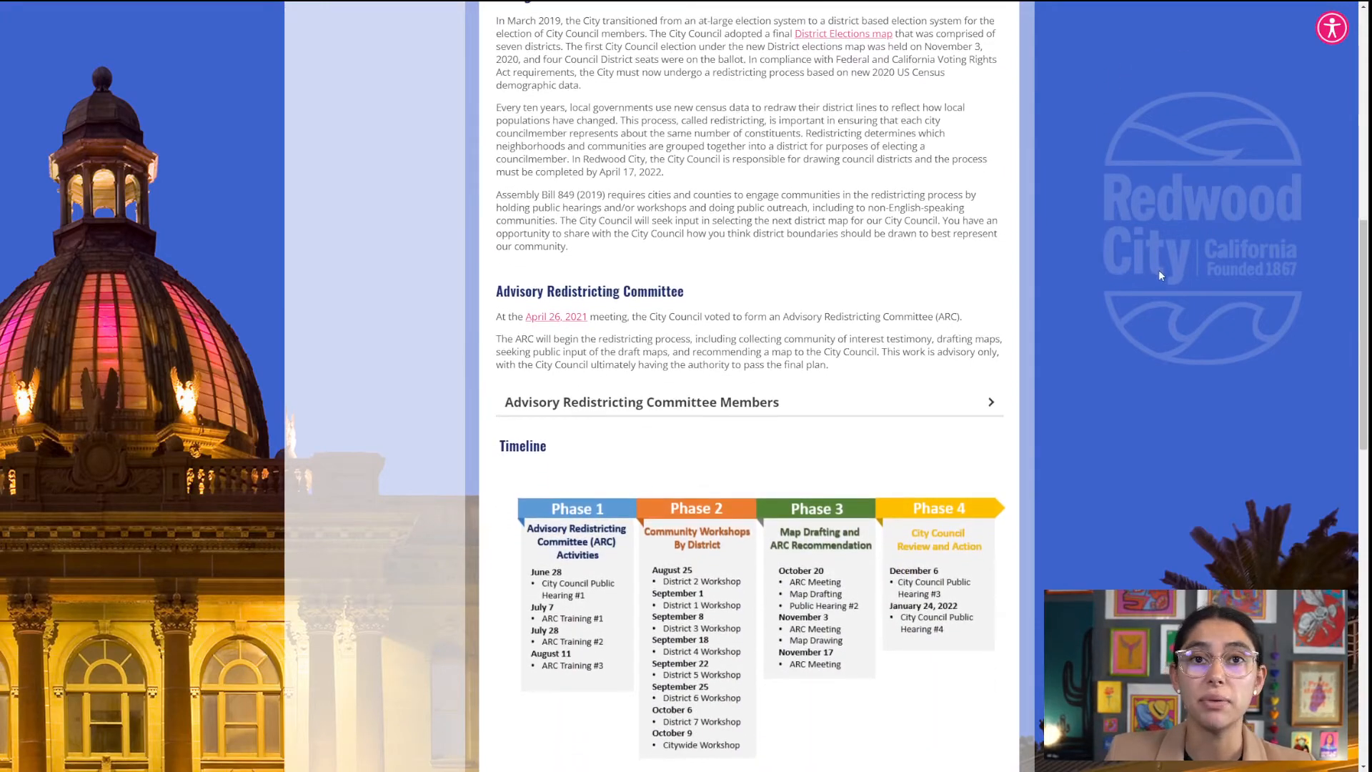
{"action": "scroll", "coordinate": [1159, 271], "scroll_direction": "down", "scroll_amount": 3}
{"action": "scroll", "coordinate": [1160, 272], "scroll_direction": "down", "scroll_amount": 3}
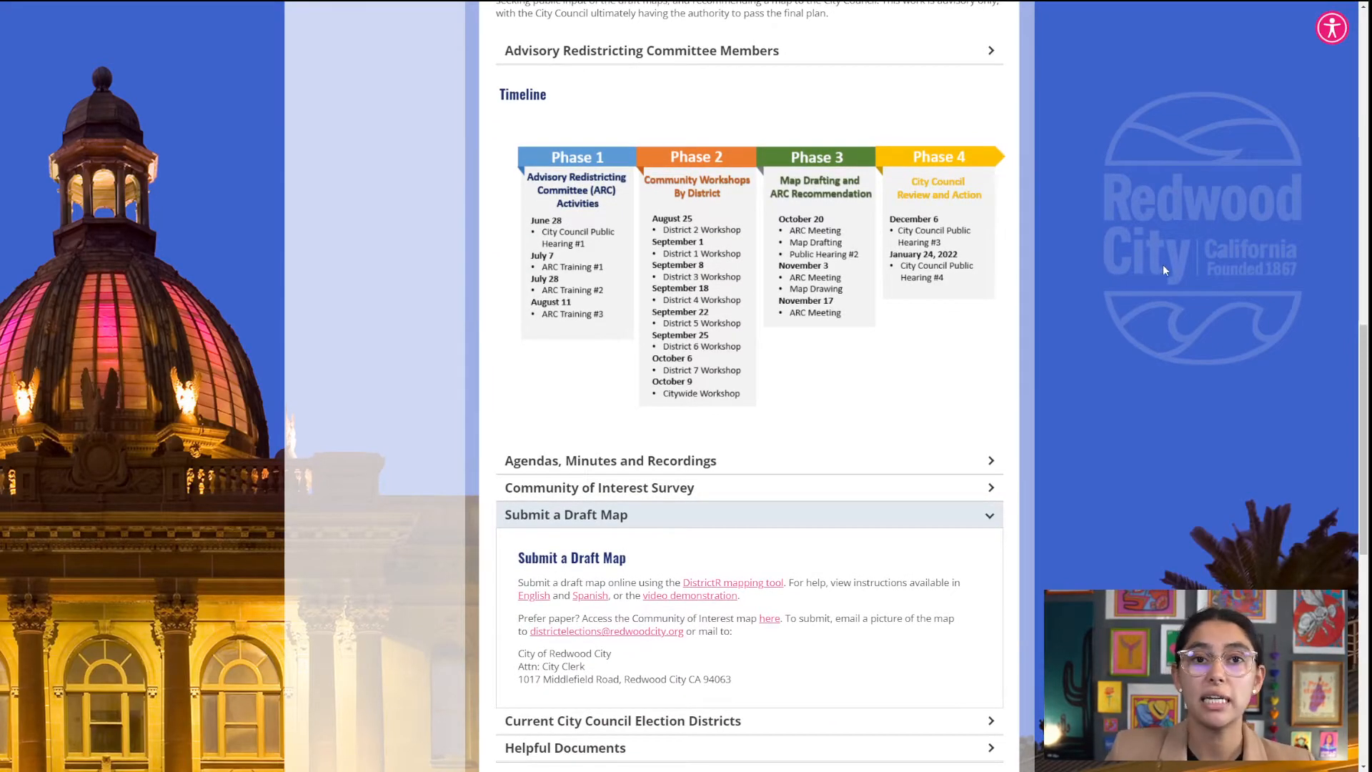
{"action": "scroll", "coordinate": [1165, 255], "scroll_direction": "down", "scroll_amount": 3}
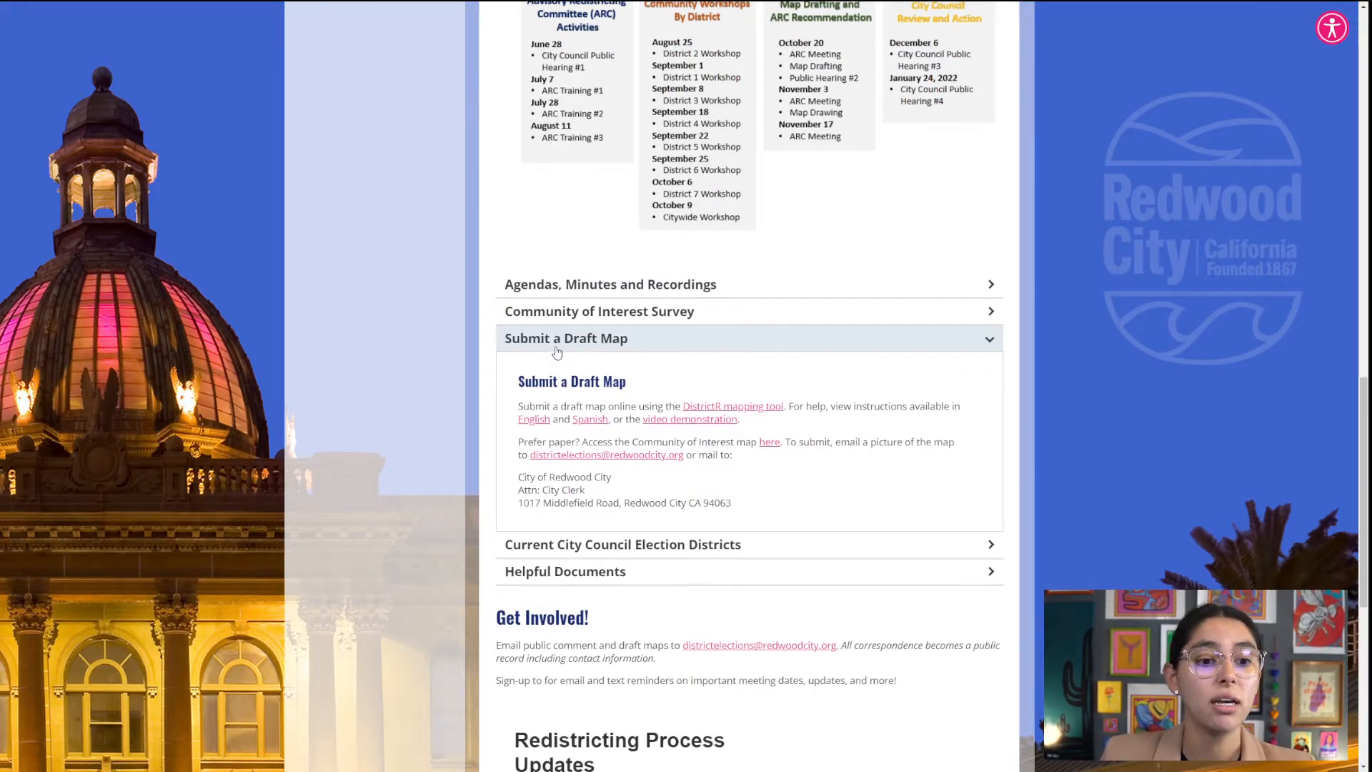
{"action": "scroll", "coordinate": [551, 342], "scroll_direction": "down", "scroll_amount": 2}
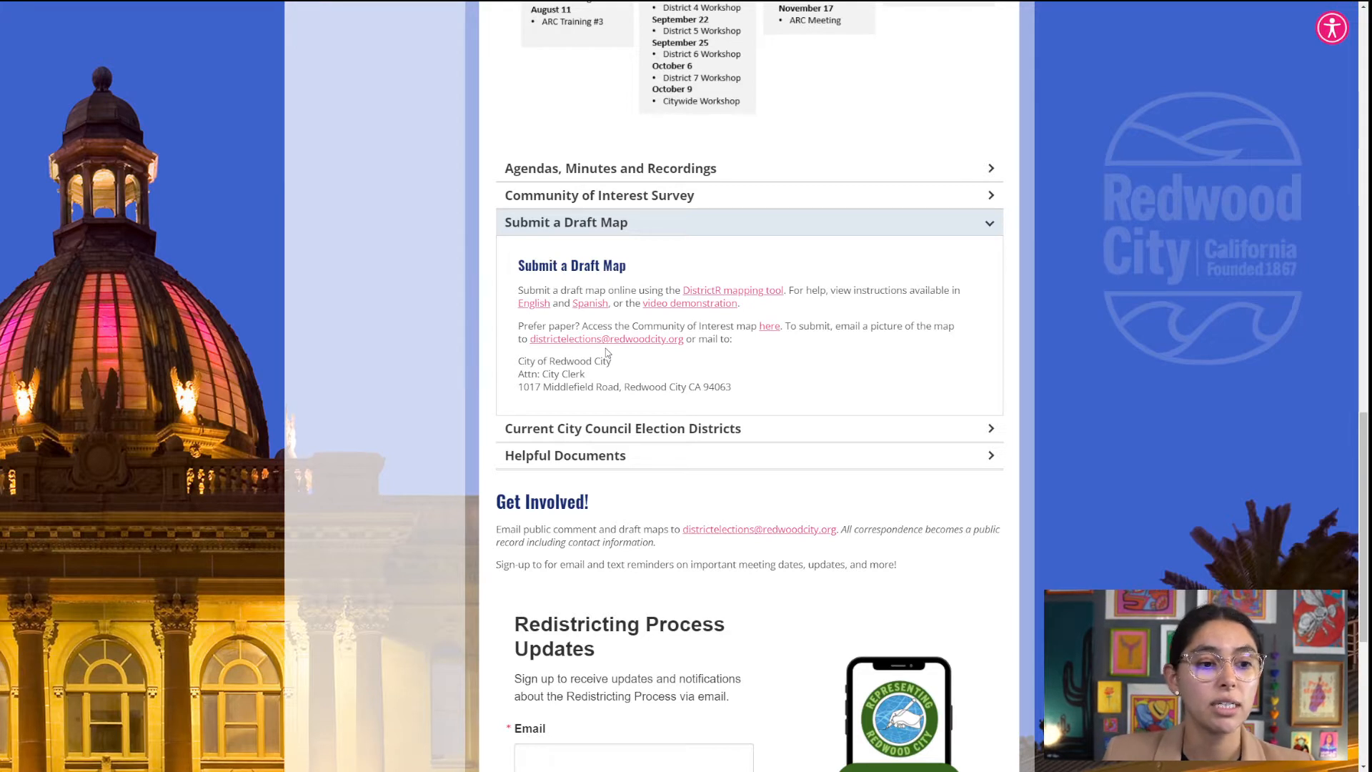
{"action": "left_click", "coordinate": [766, 299]}
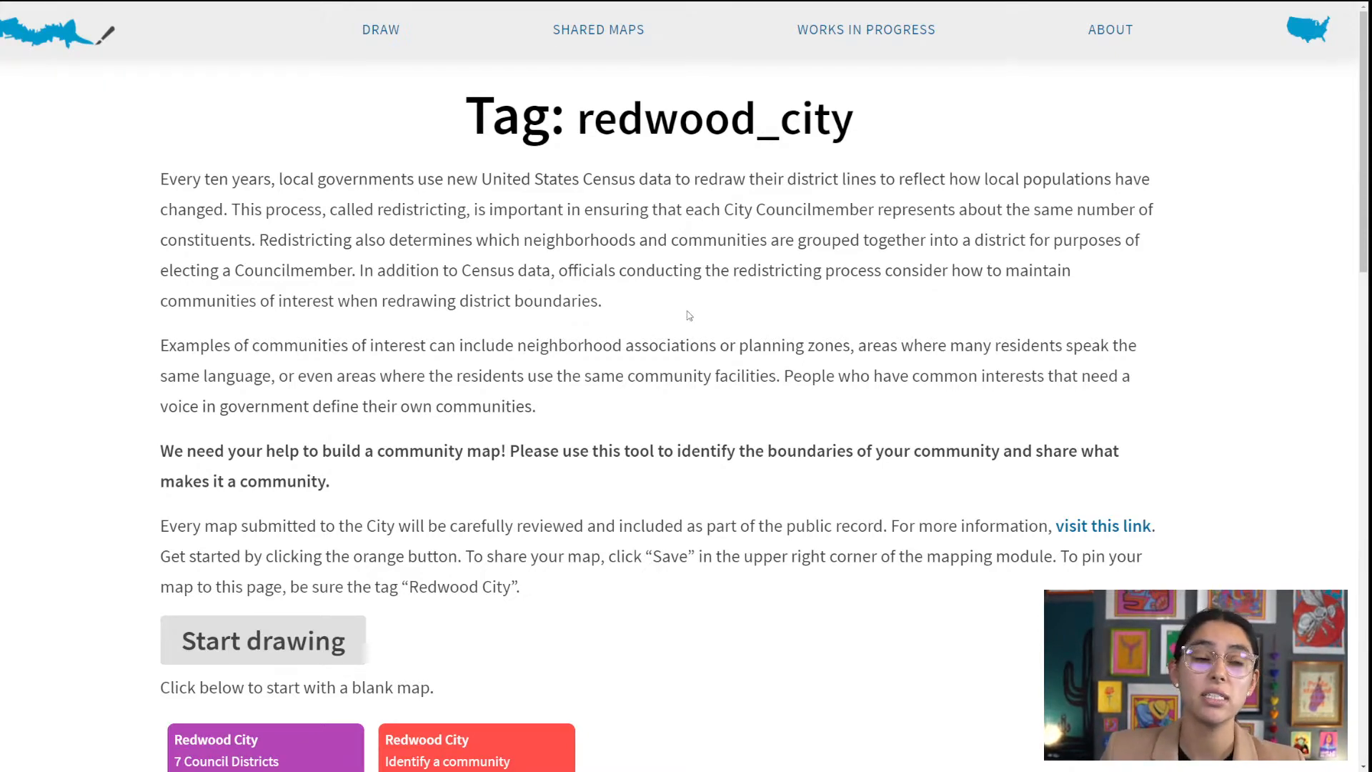
Read the redwood_city page's introduction and browse the Public Gallery, loading more plans.
{"action": "scroll", "coordinate": [691, 313], "scroll_direction": "down", "scroll_amount": 1}
{"action": "scroll", "coordinate": [691, 312], "scroll_direction": "down", "scroll_amount": 1}
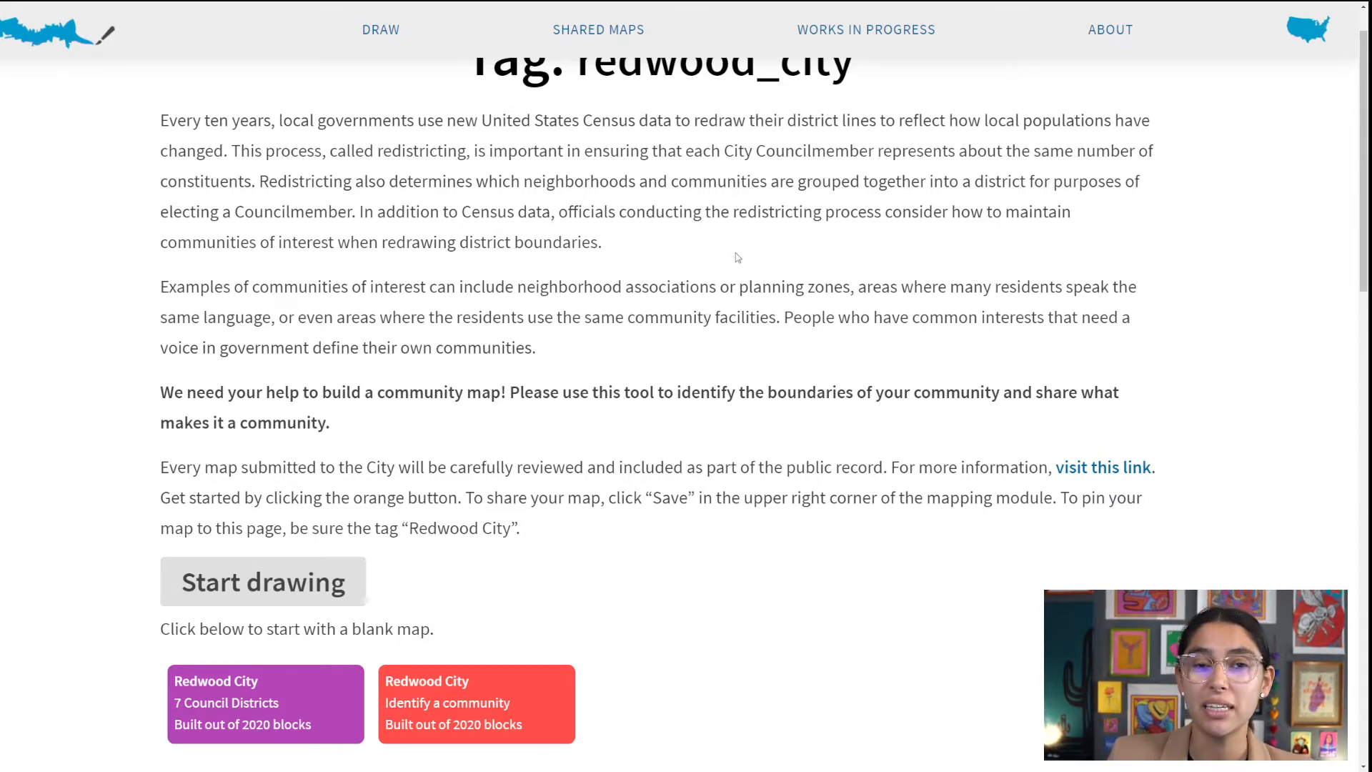
{"action": "scroll", "coordinate": [732, 261], "scroll_direction": "down", "scroll_amount": 1}
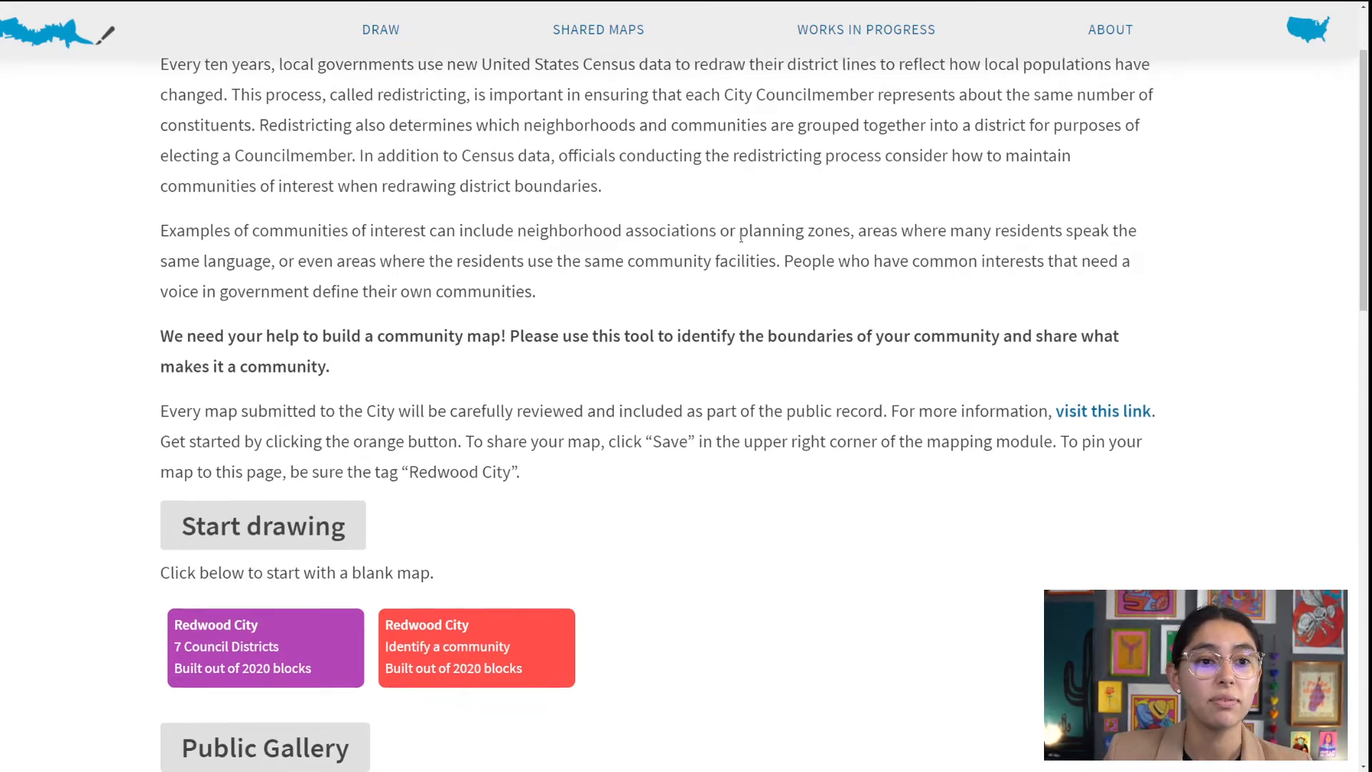
{"action": "scroll", "coordinate": [741, 238], "scroll_direction": "up", "scroll_amount": 2}
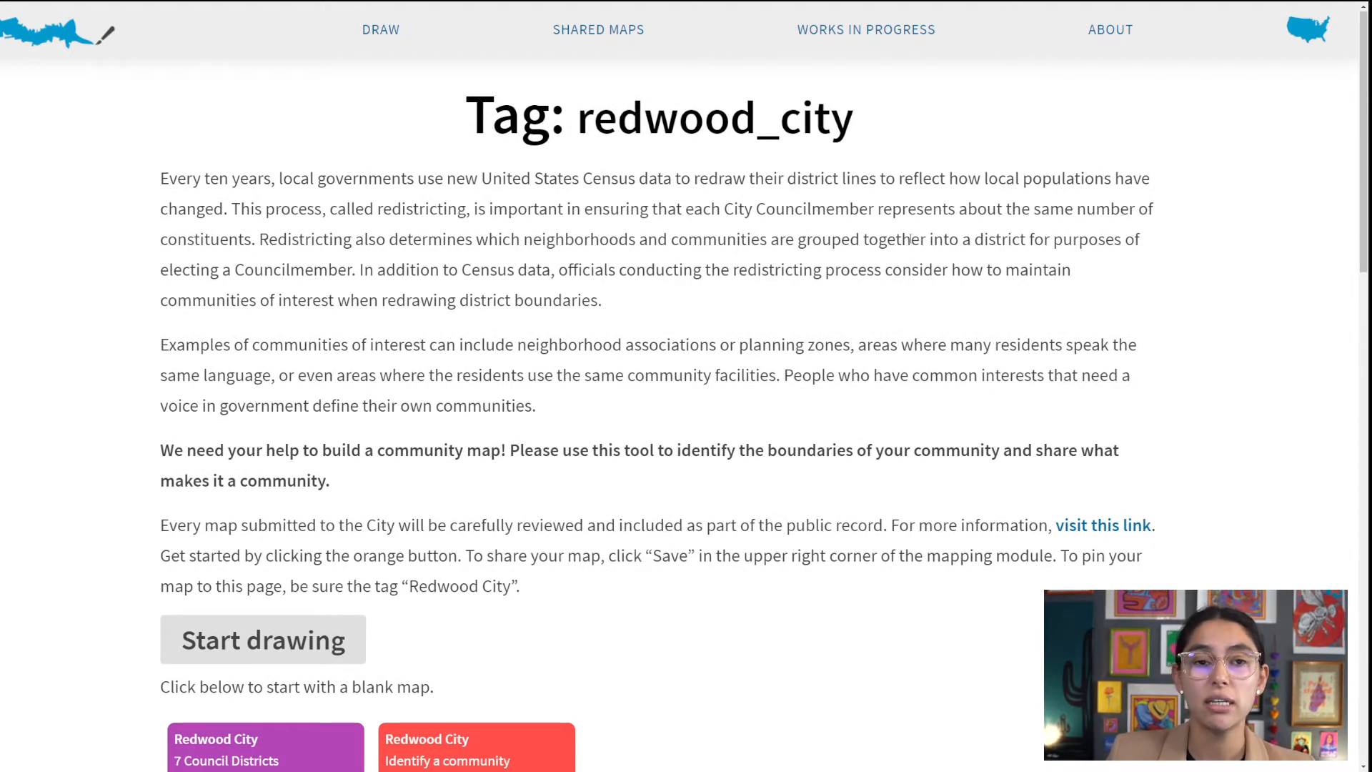
{"action": "scroll", "coordinate": [910, 239], "scroll_direction": "down", "scroll_amount": 3}
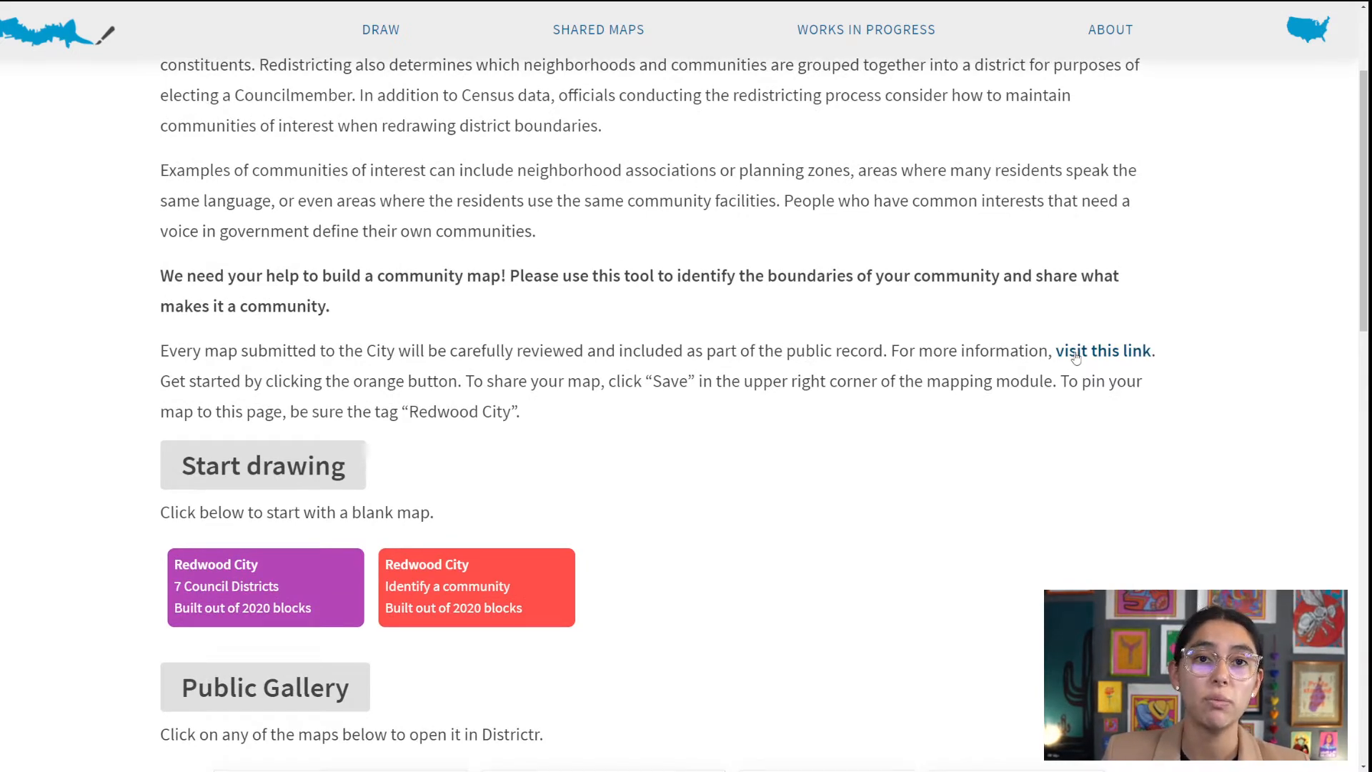
{"action": "scroll", "coordinate": [1076, 357], "scroll_direction": "down", "scroll_amount": 4}
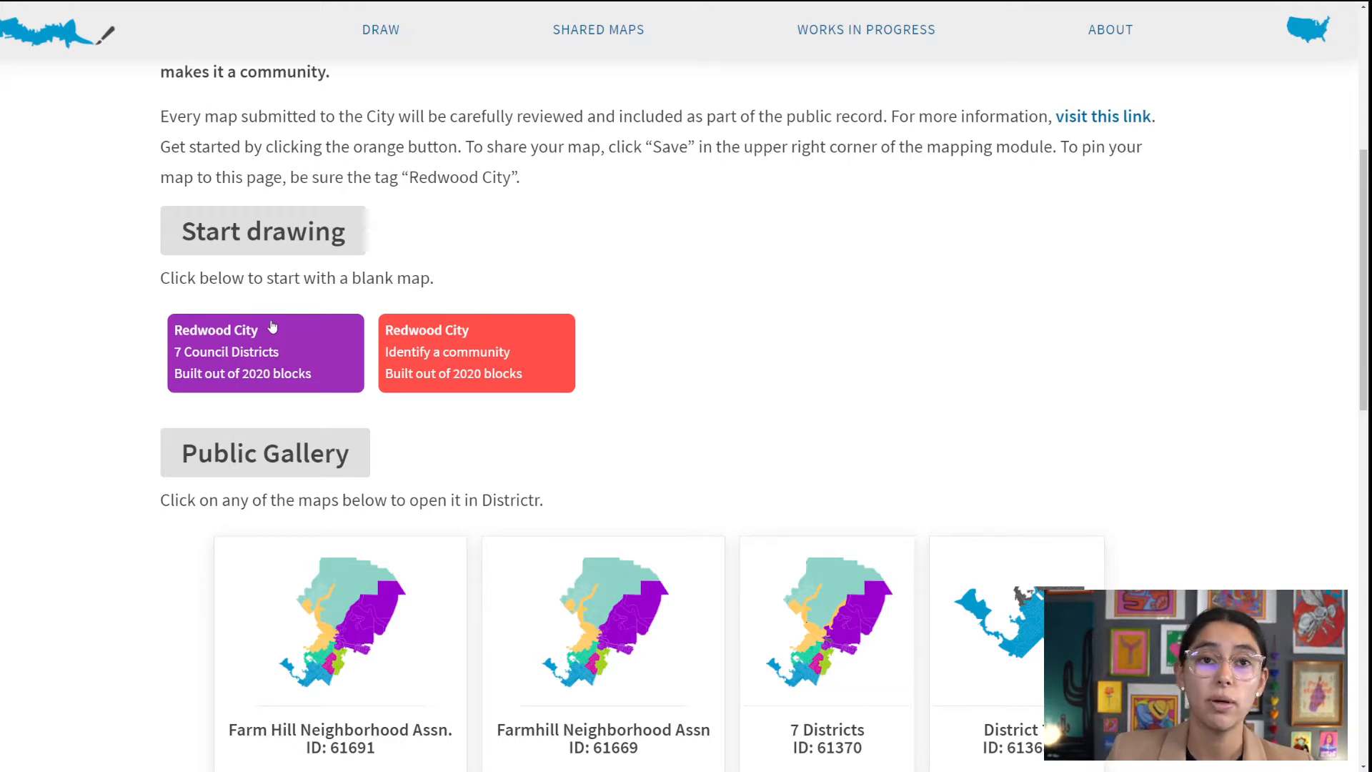
{"action": "scroll", "coordinate": [269, 336], "scroll_direction": "down", "scroll_amount": 2}
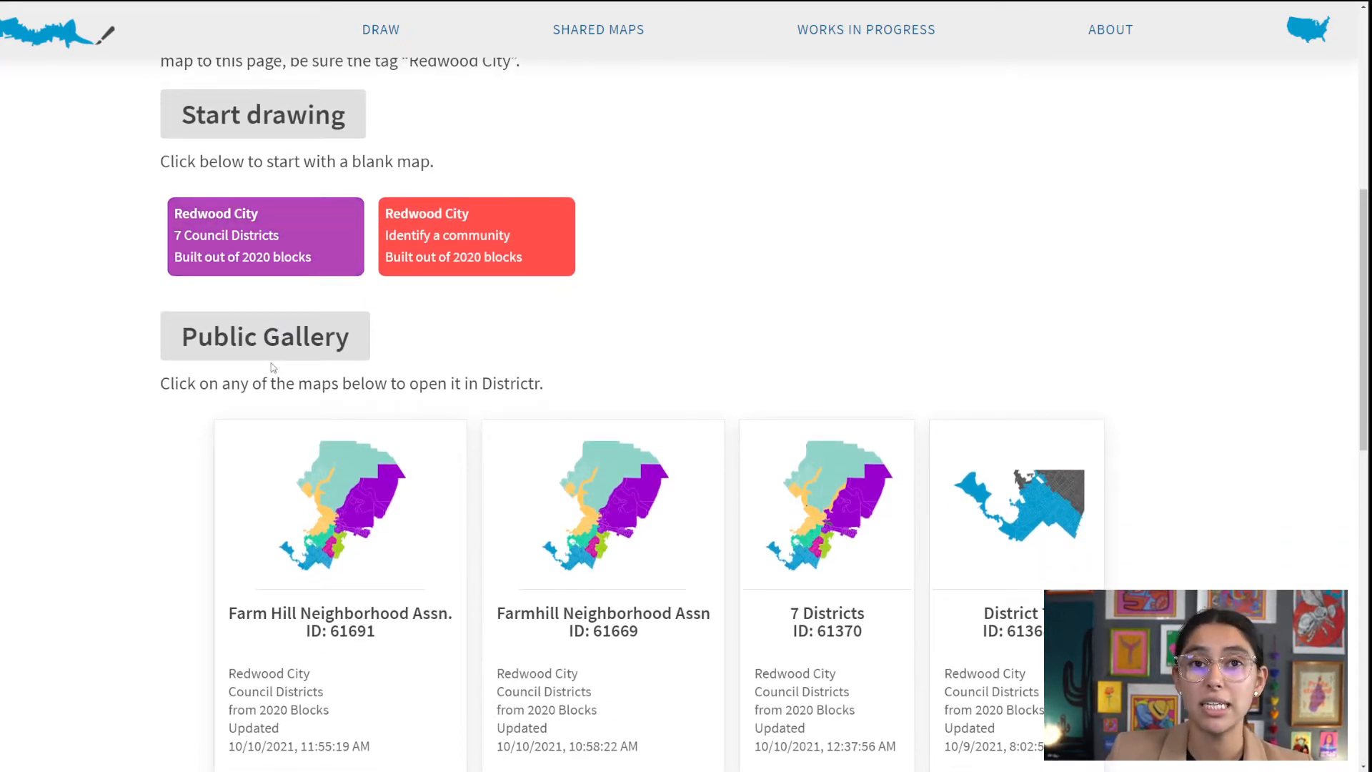
{"action": "scroll", "coordinate": [669, 372], "scroll_direction": "down", "scroll_amount": 2}
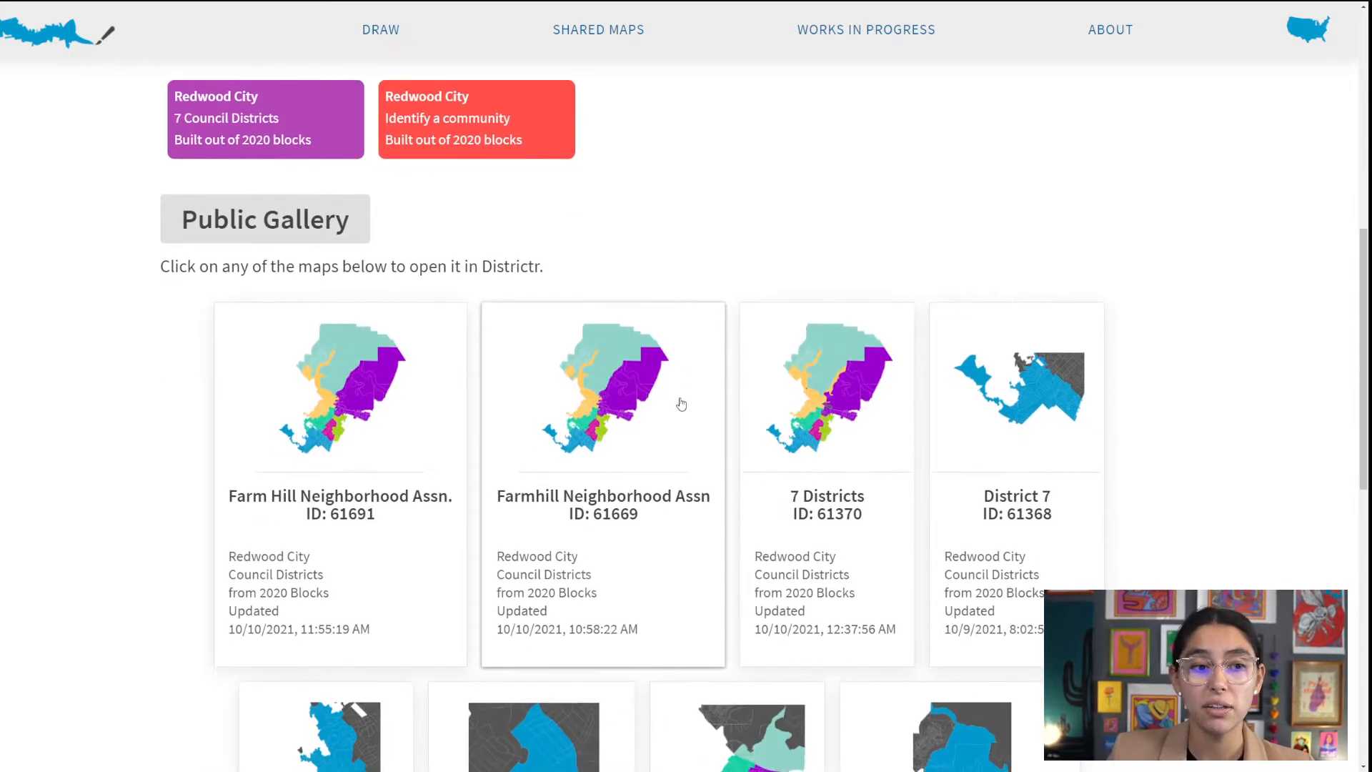
{"action": "scroll", "coordinate": [681, 401], "scroll_direction": "down", "scroll_amount": 2}
{"action": "scroll", "coordinate": [680, 404], "scroll_direction": "down", "scroll_amount": 1}
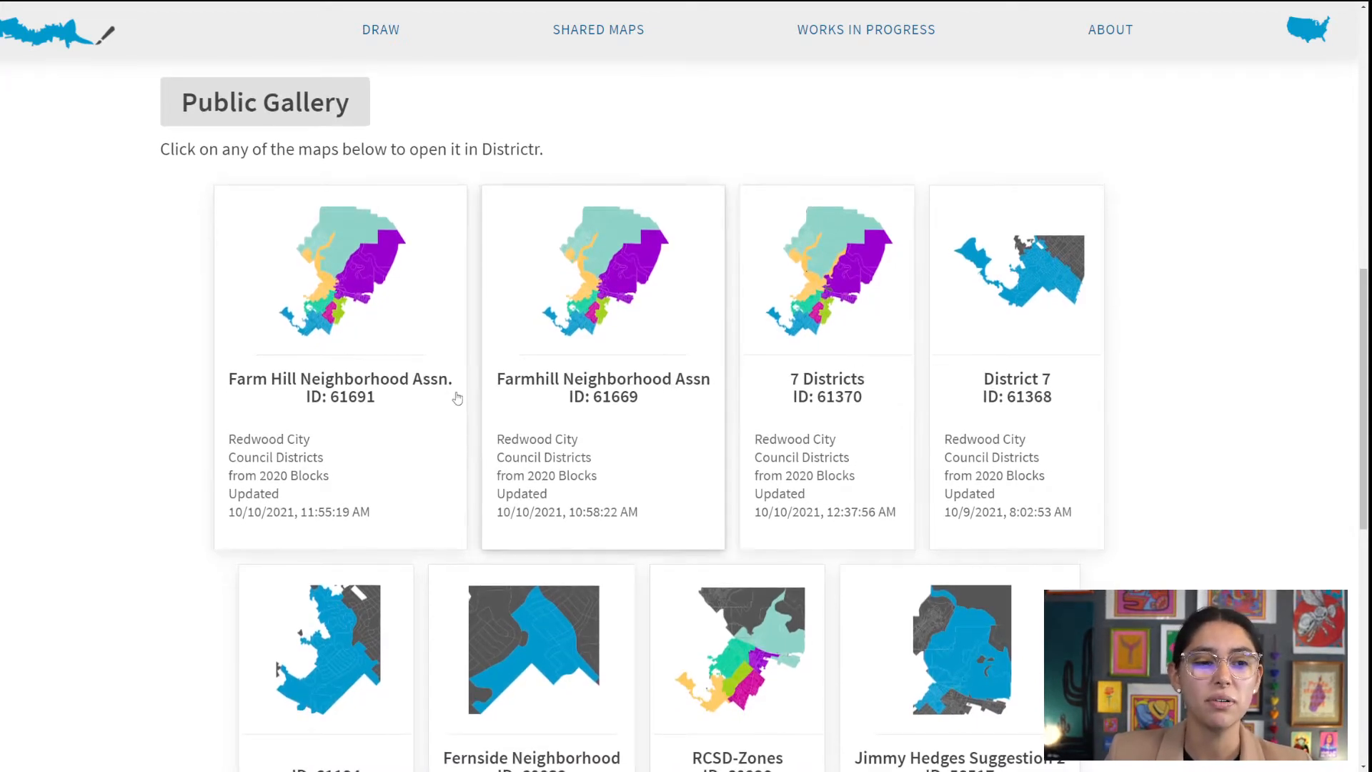
{"action": "scroll", "coordinate": [756, 384], "scroll_direction": "down", "scroll_amount": 1}
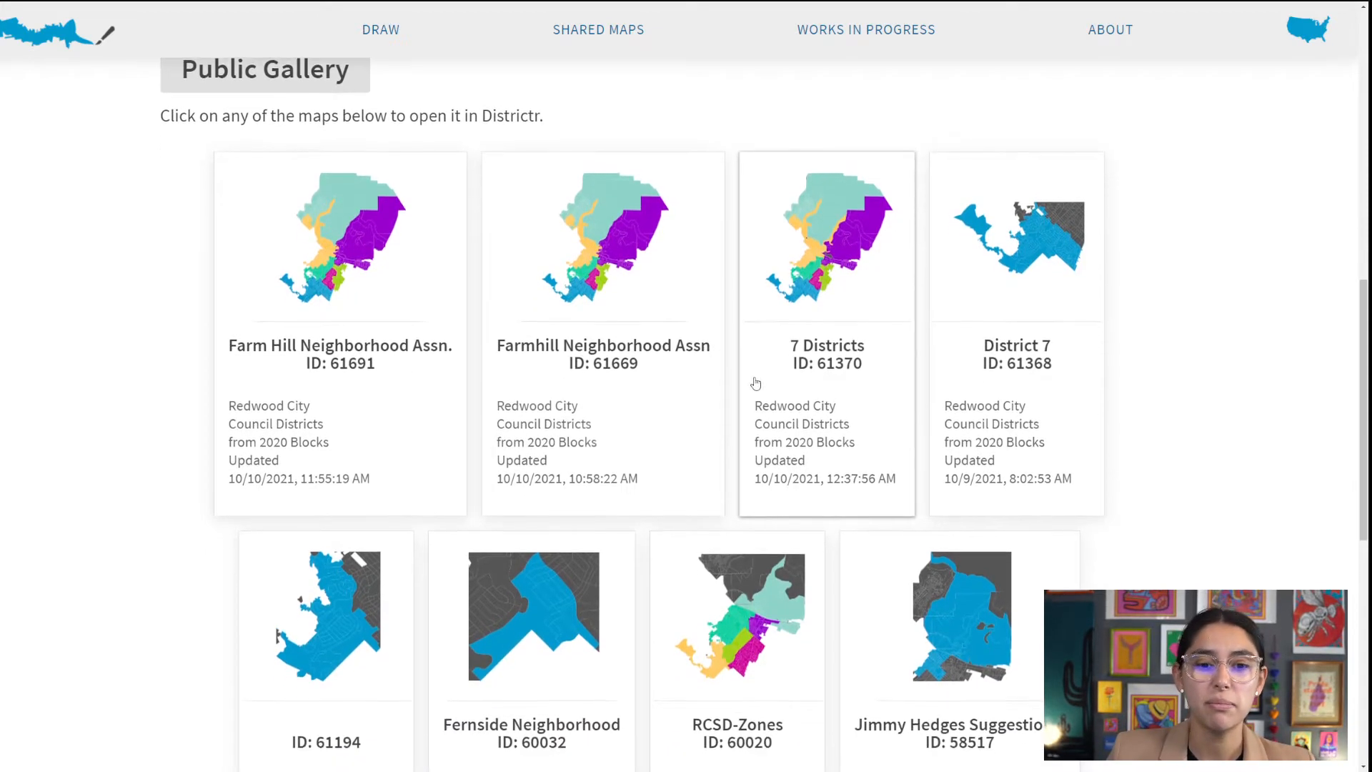
{"action": "scroll", "coordinate": [799, 406], "scroll_direction": "down", "scroll_amount": 3}
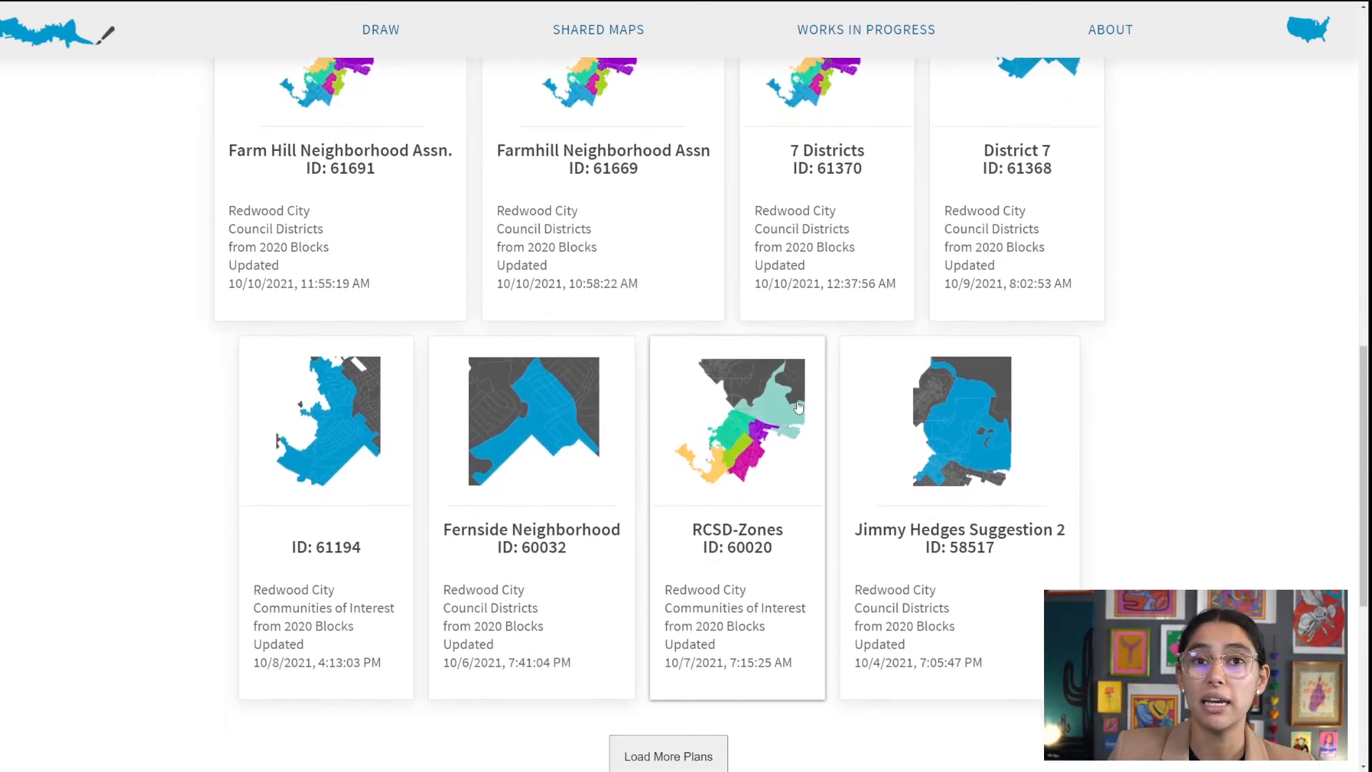
{"action": "scroll", "coordinate": [858, 418], "scroll_direction": "down", "scroll_amount": 3}
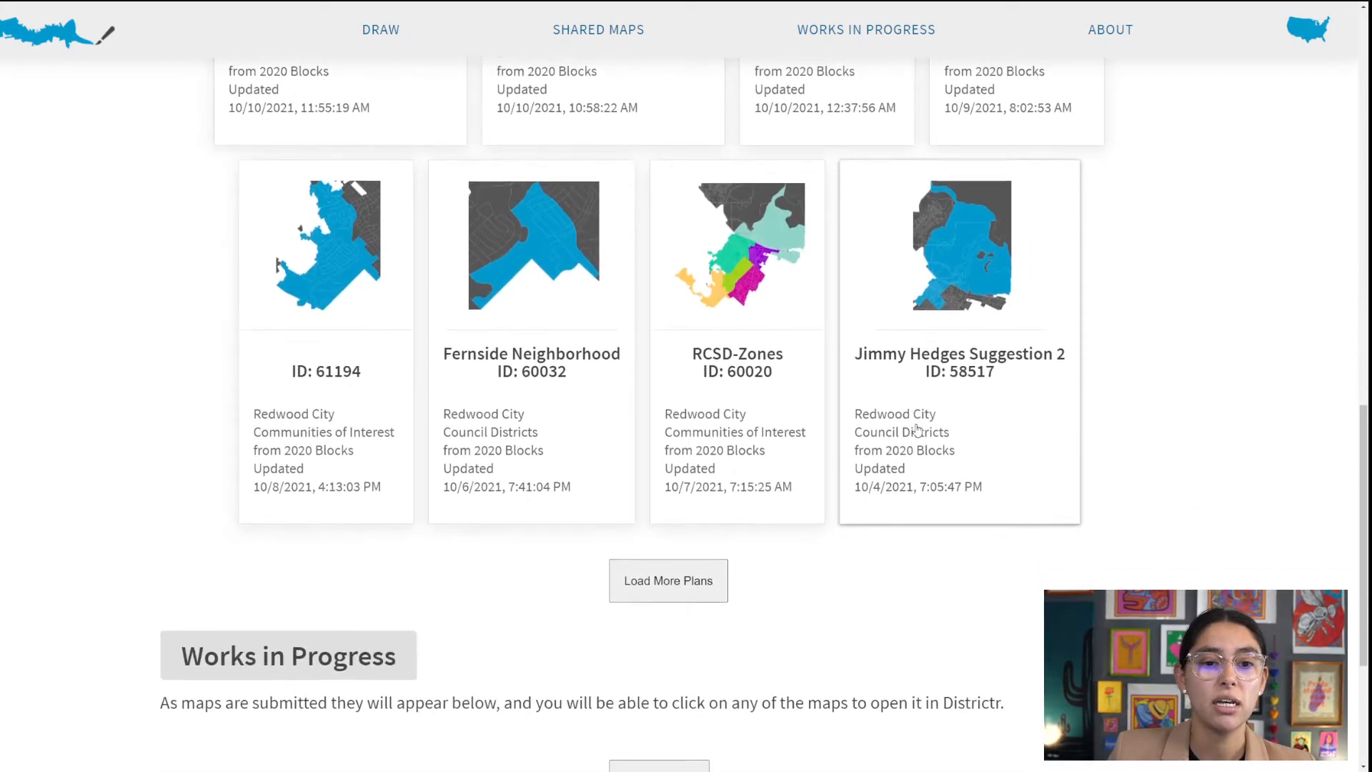
{"action": "left_click", "coordinate": [689, 589]}
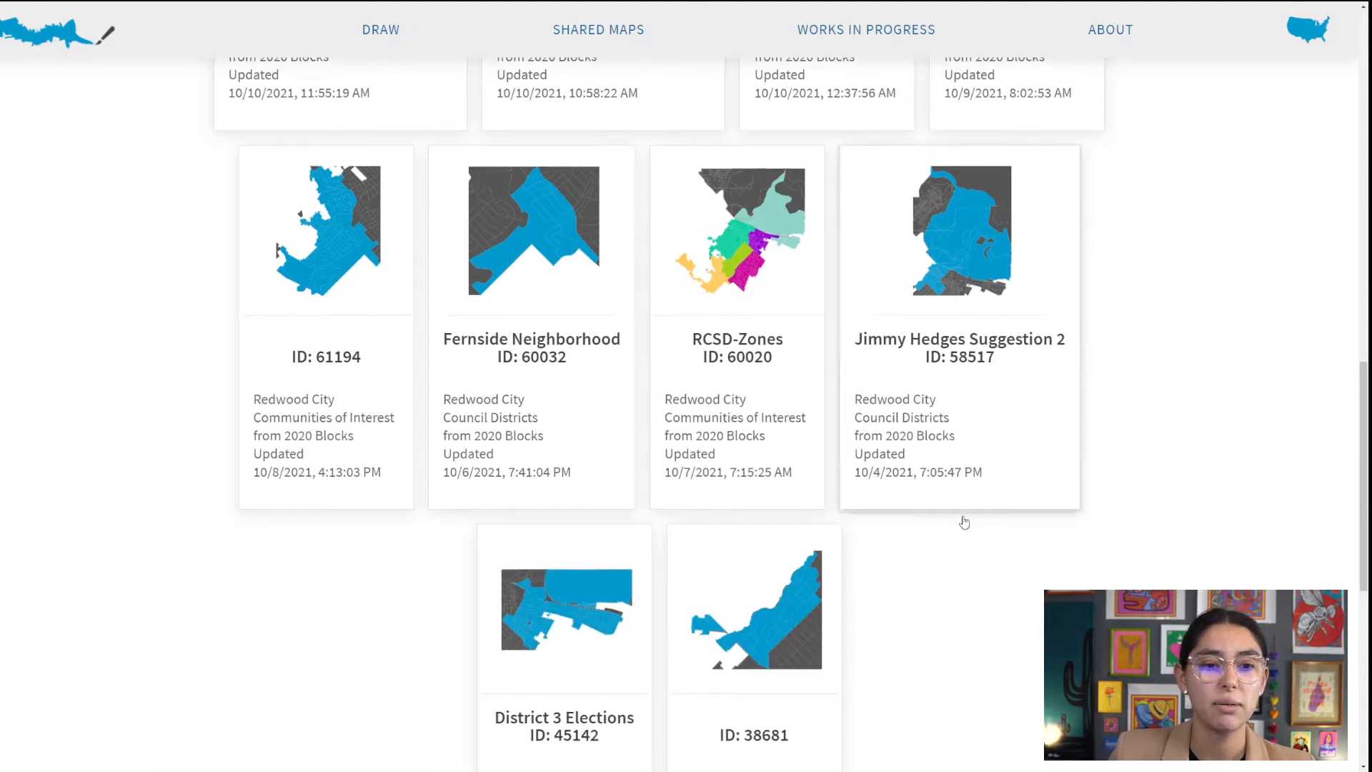
Start a blank Redwood City map for 7 Council Districts built out of 2020 blocks.
{"action": "scroll", "coordinate": [971, 517], "scroll_direction": "down", "scroll_amount": 3}
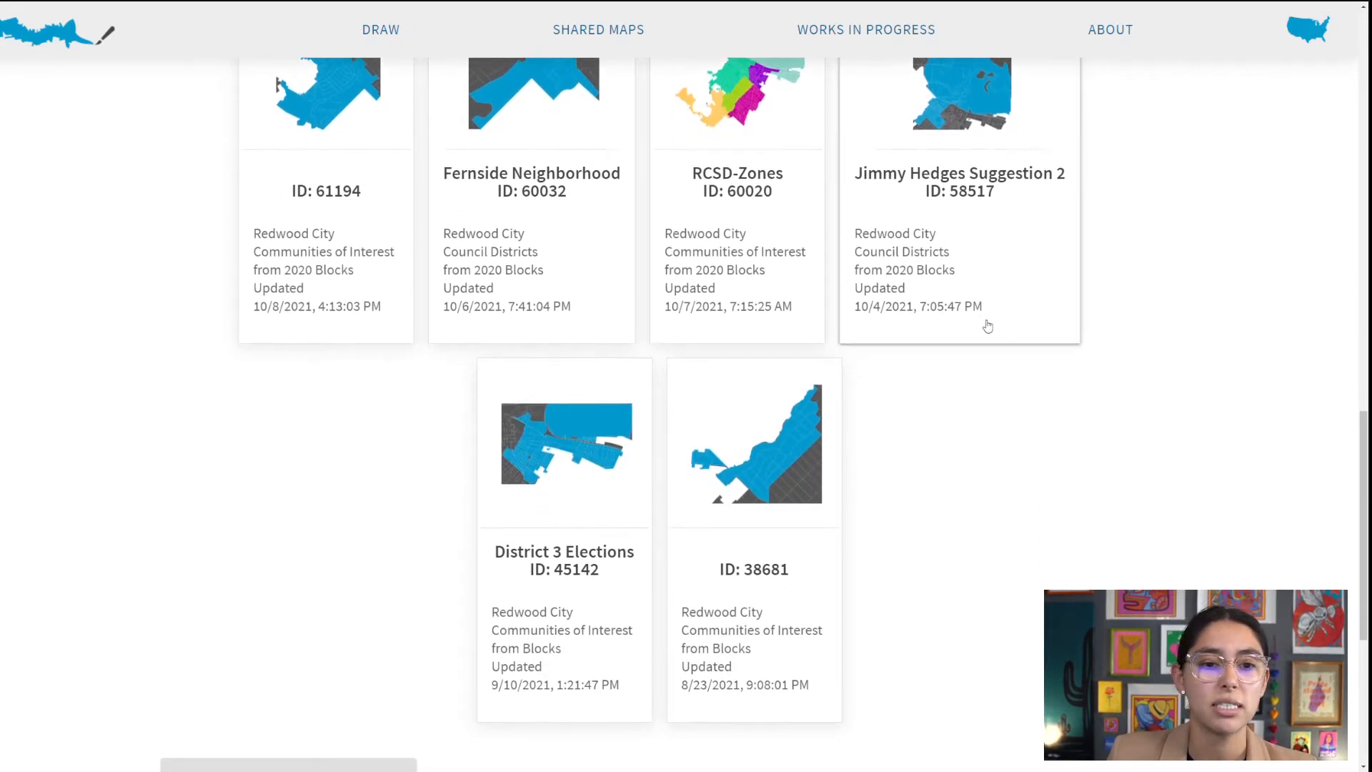
{"action": "scroll", "coordinate": [1003, 330], "scroll_direction": "down", "scroll_amount": 3}
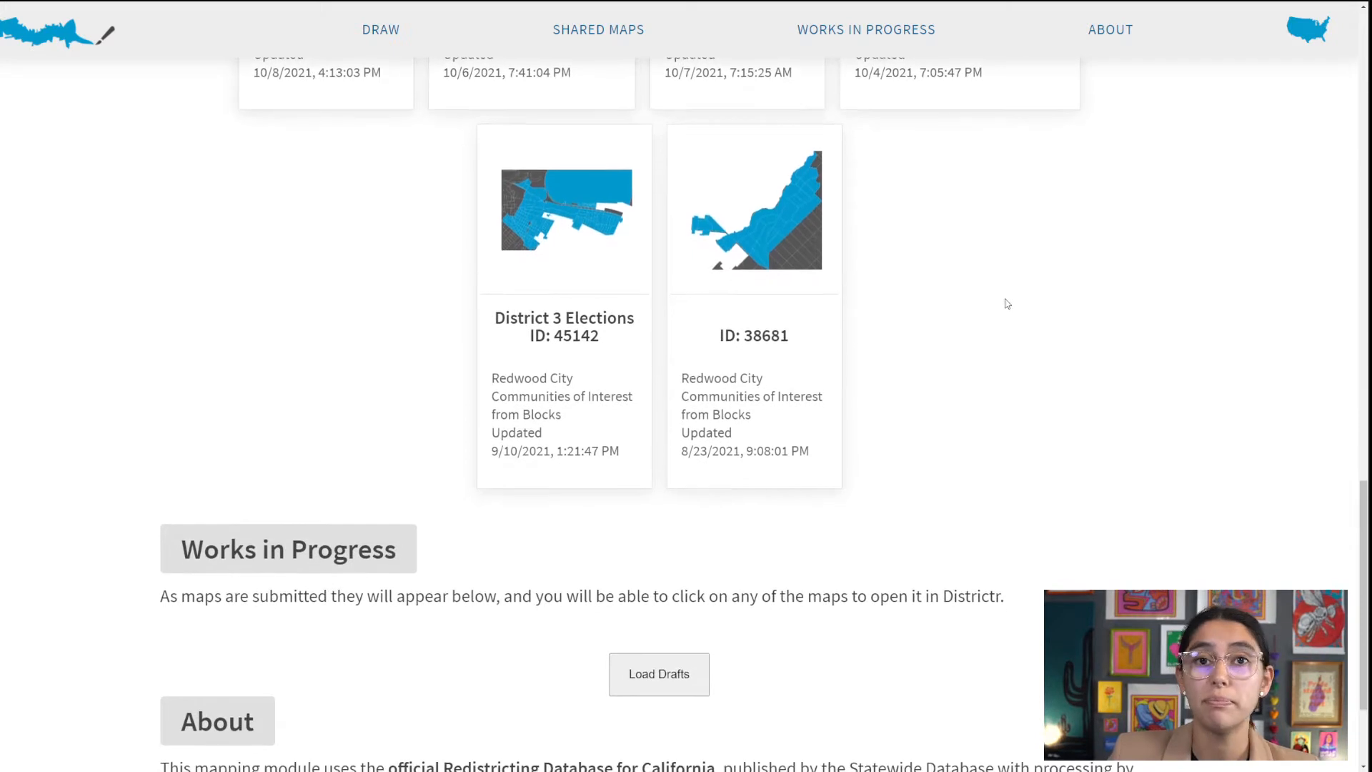
{"action": "scroll", "coordinate": [1019, 315], "scroll_direction": "down", "scroll_amount": 2}
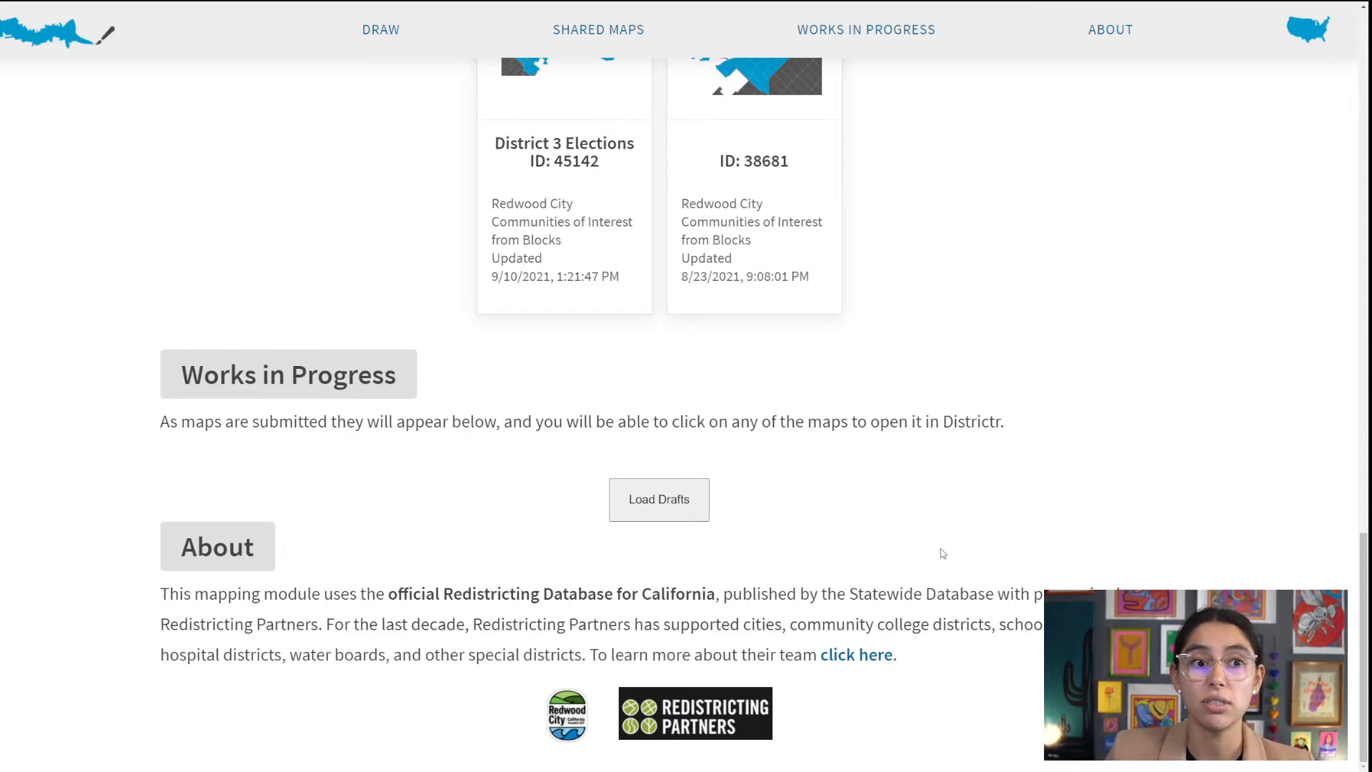
{"action": "scroll", "coordinate": [938, 556], "scroll_direction": "up", "scroll_amount": 3}
{"action": "scroll", "coordinate": [946, 550], "scroll_direction": "up", "scroll_amount": 9}
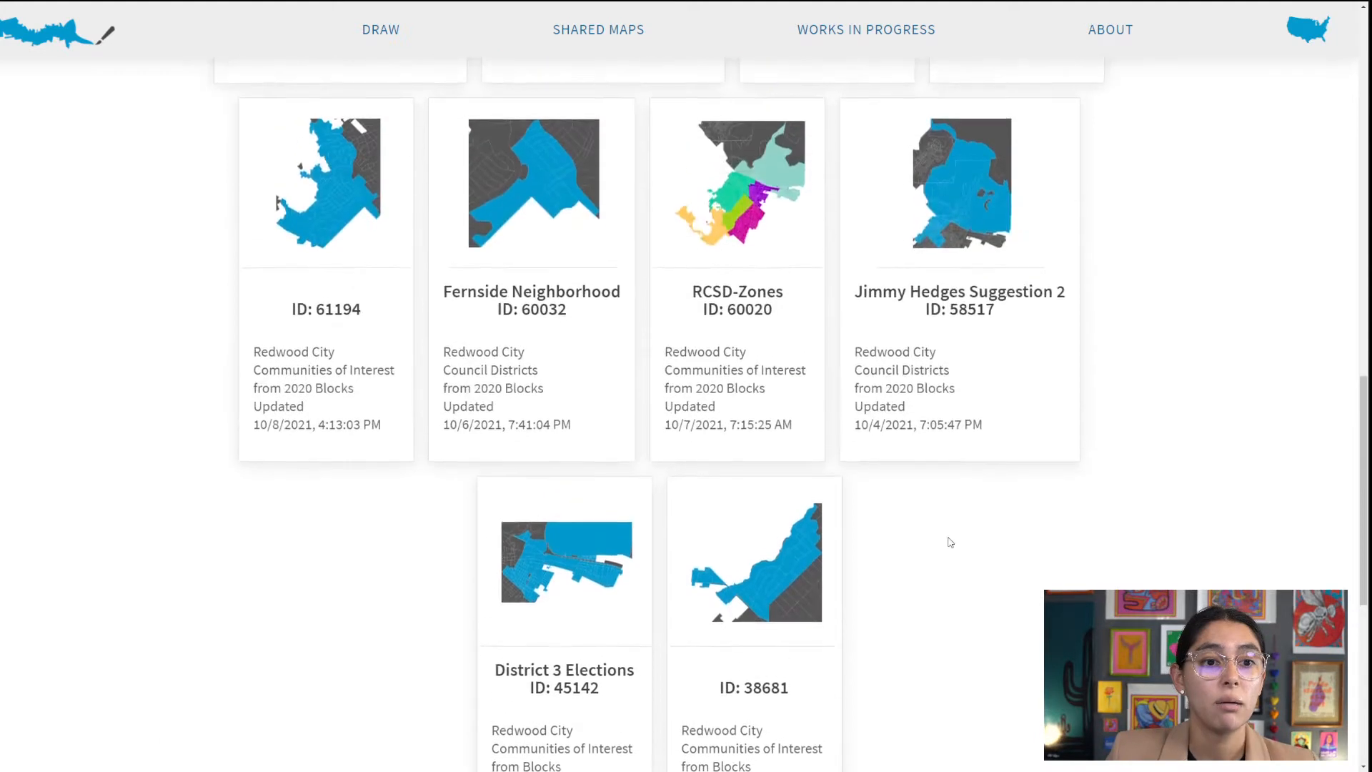
{"action": "scroll", "coordinate": [949, 538], "scroll_direction": "up", "scroll_amount": 4}
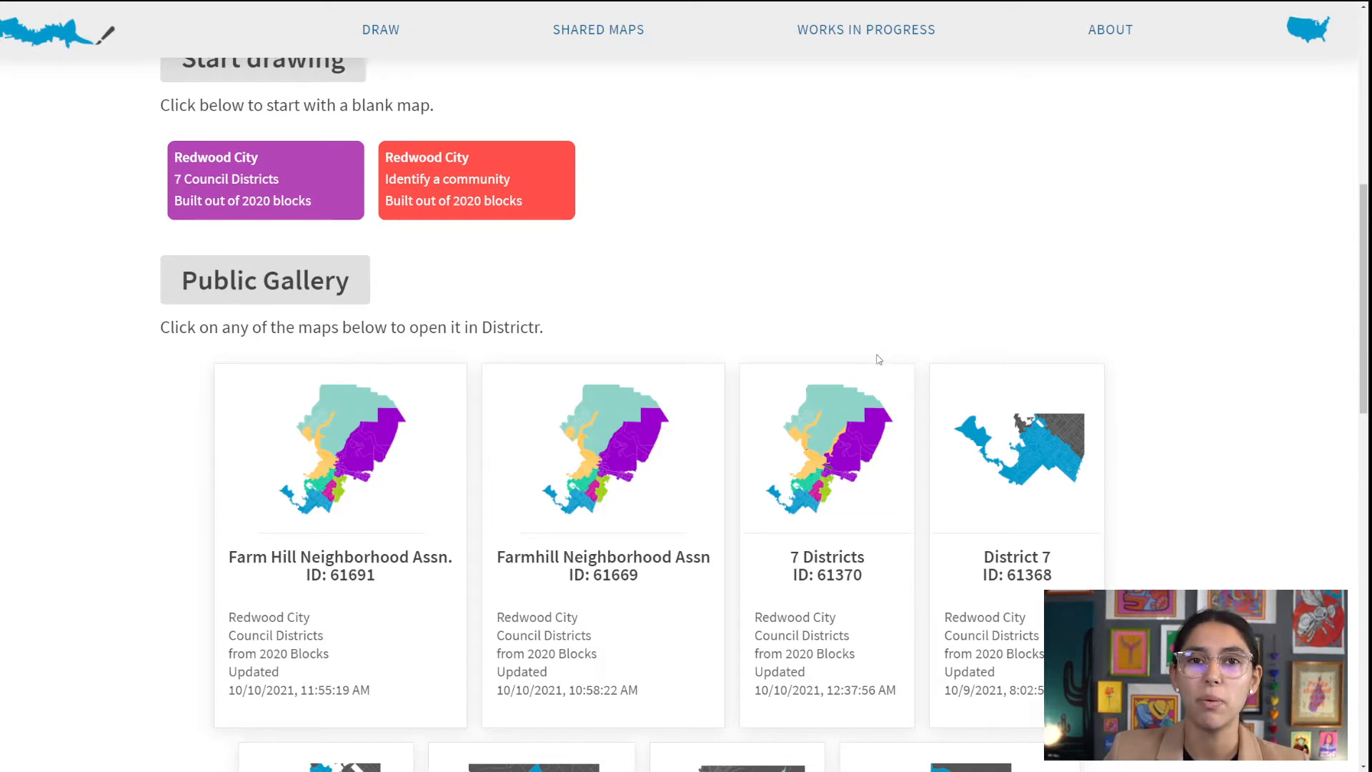
{"action": "scroll", "coordinate": [746, 416], "scroll_direction": "up", "scroll_amount": 1}
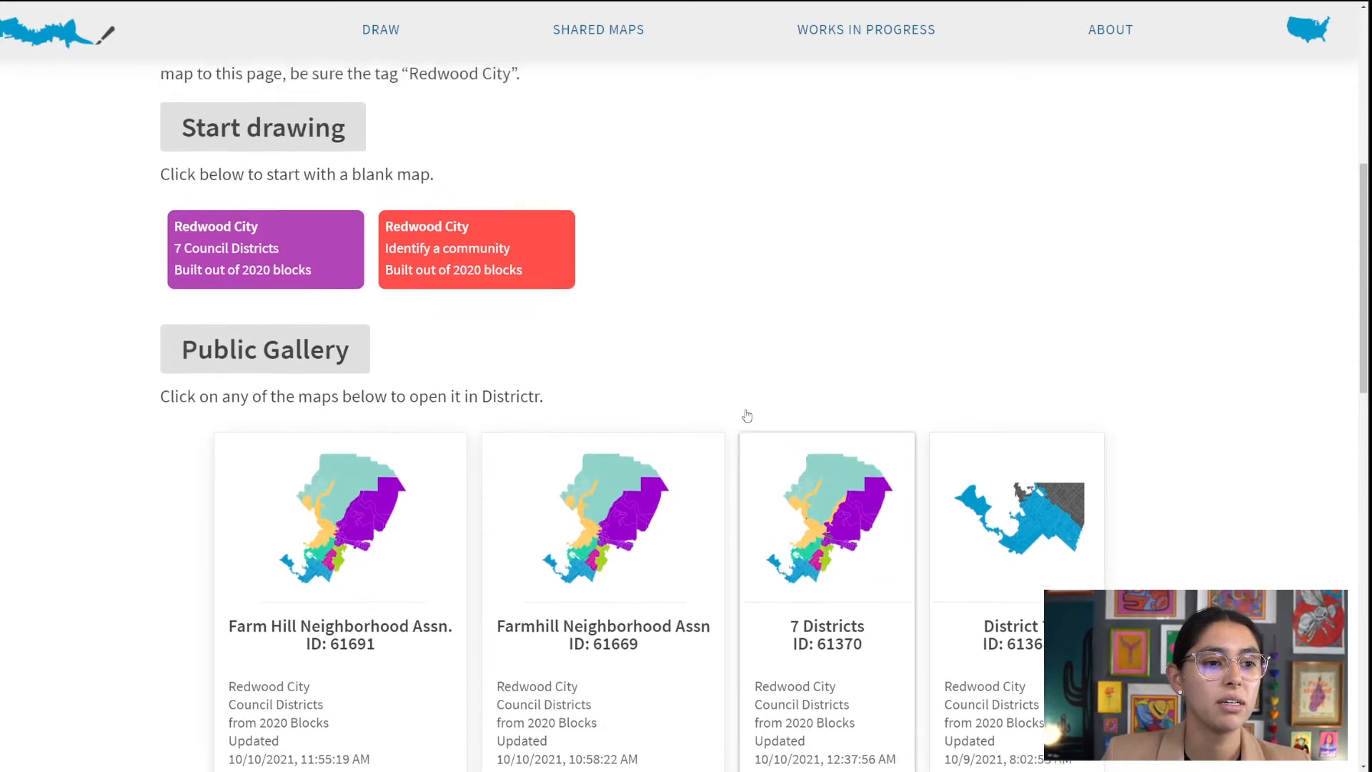
{"action": "scroll", "coordinate": [747, 416], "scroll_direction": "up", "scroll_amount": 1}
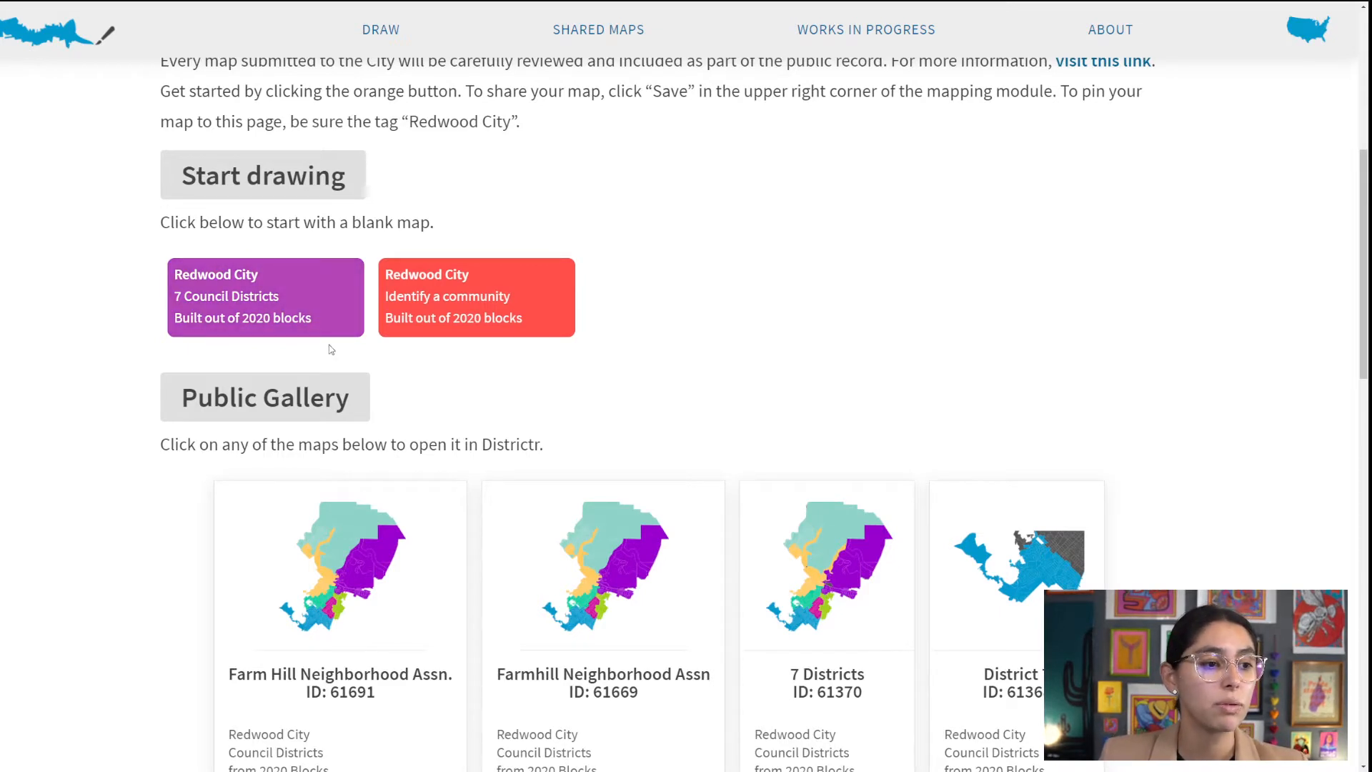
{"action": "left_click", "coordinate": [295, 309]}
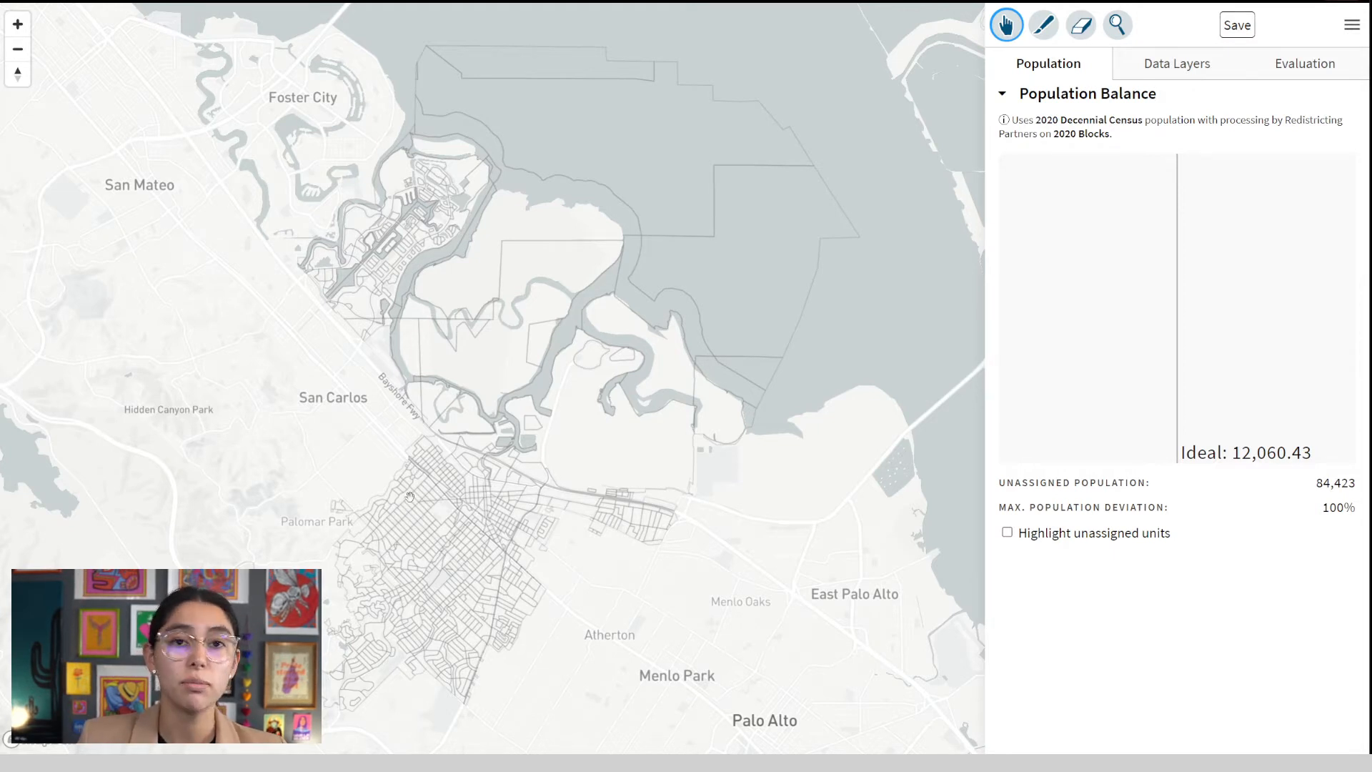
Inspect the population data of a single block southwest of Redwood Junction with a spotlight size of 1.
{"action": "left_click_drag", "start_coordinate": [412, 530], "coordinate": [357, 550]}
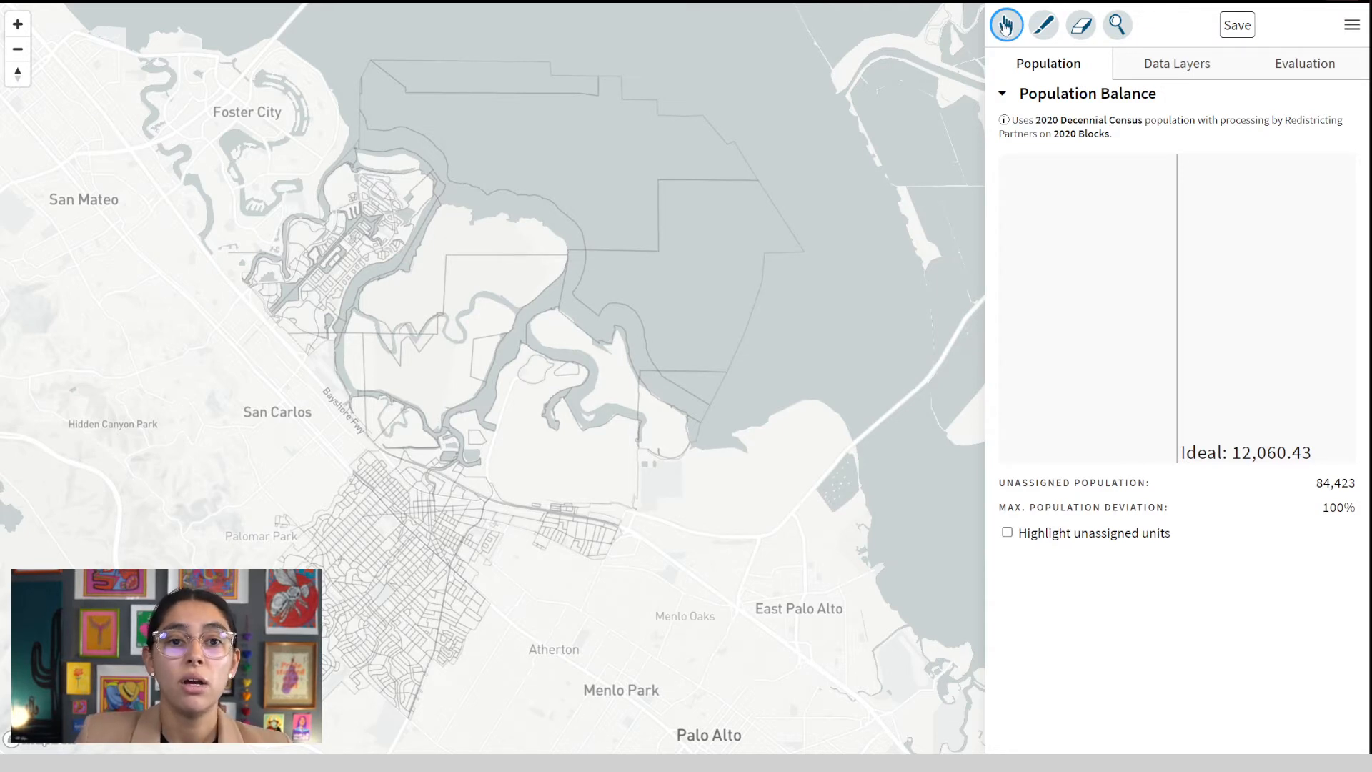
{"action": "left_click_drag", "start_coordinate": [468, 429], "coordinate": [484, 389]}
{"action": "scroll", "coordinate": [445, 456], "scroll_direction": "up", "scroll_amount": 1}
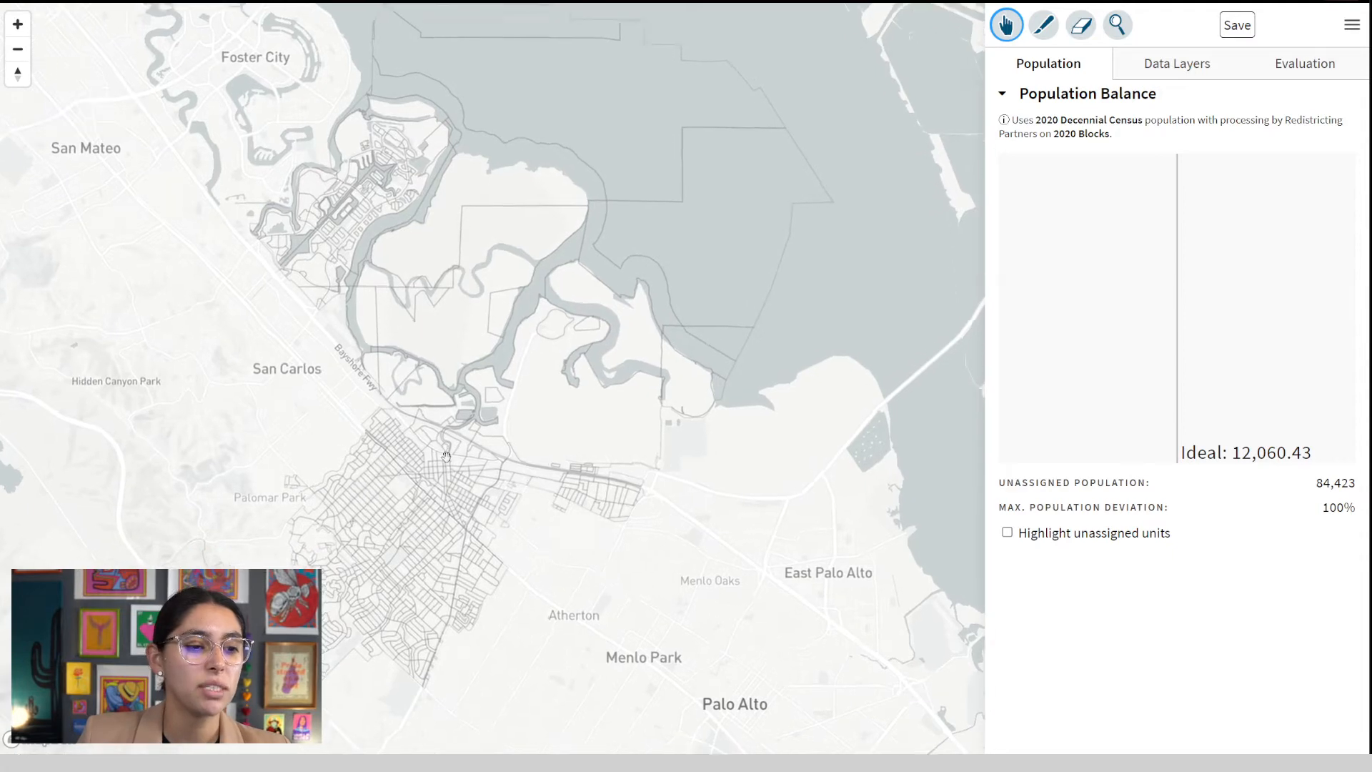
{"action": "scroll", "coordinate": [438, 480], "scroll_direction": "up", "scroll_amount": 5}
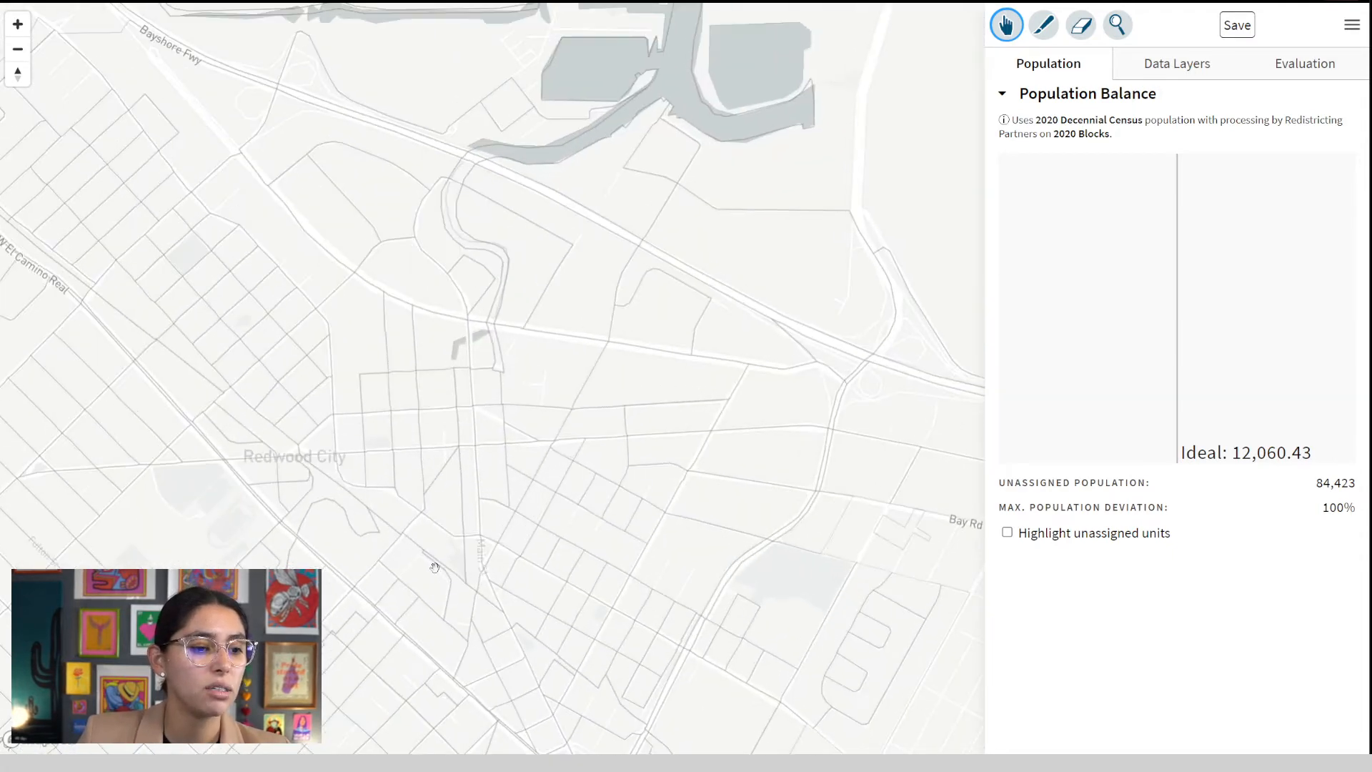
{"action": "scroll", "coordinate": [435, 568], "scroll_direction": "down", "scroll_amount": 4}
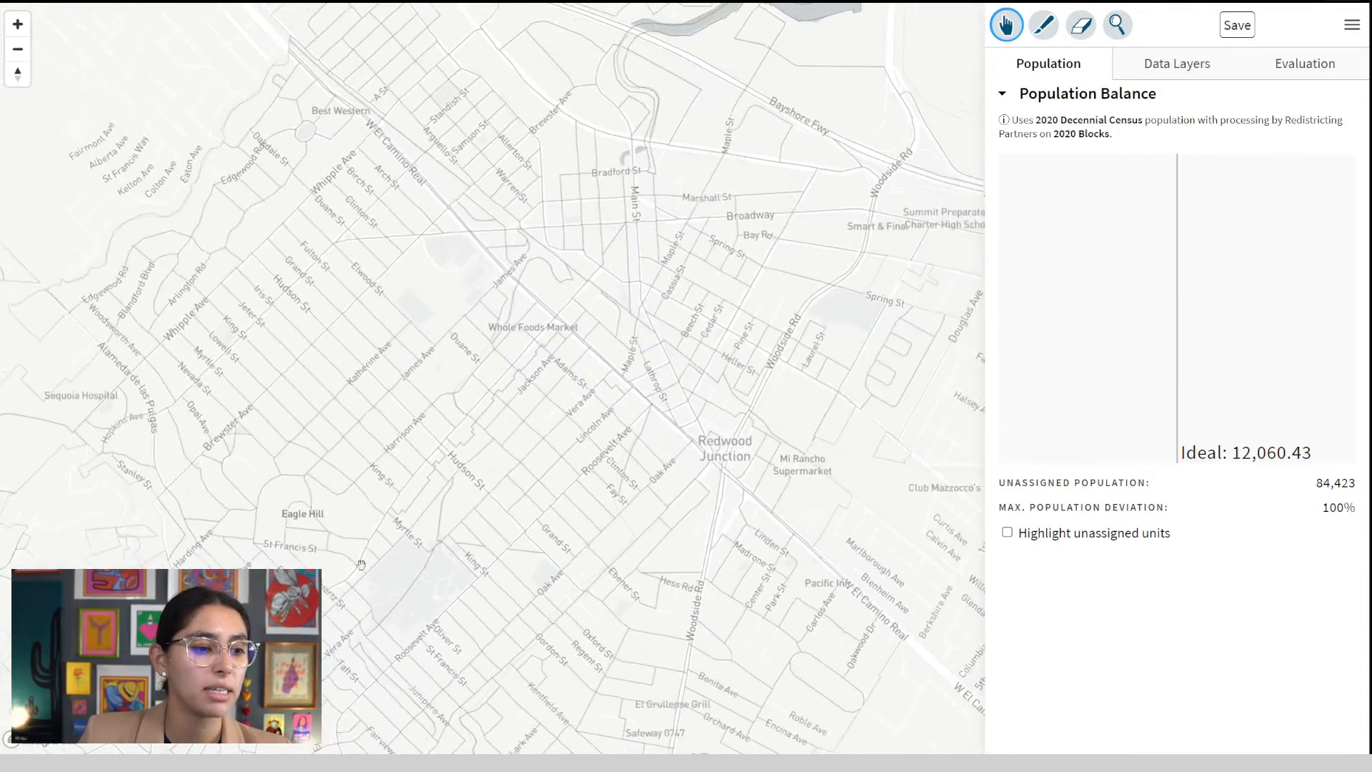
{"action": "left_click_drag", "start_coordinate": [361, 565], "coordinate": [368, 230]}
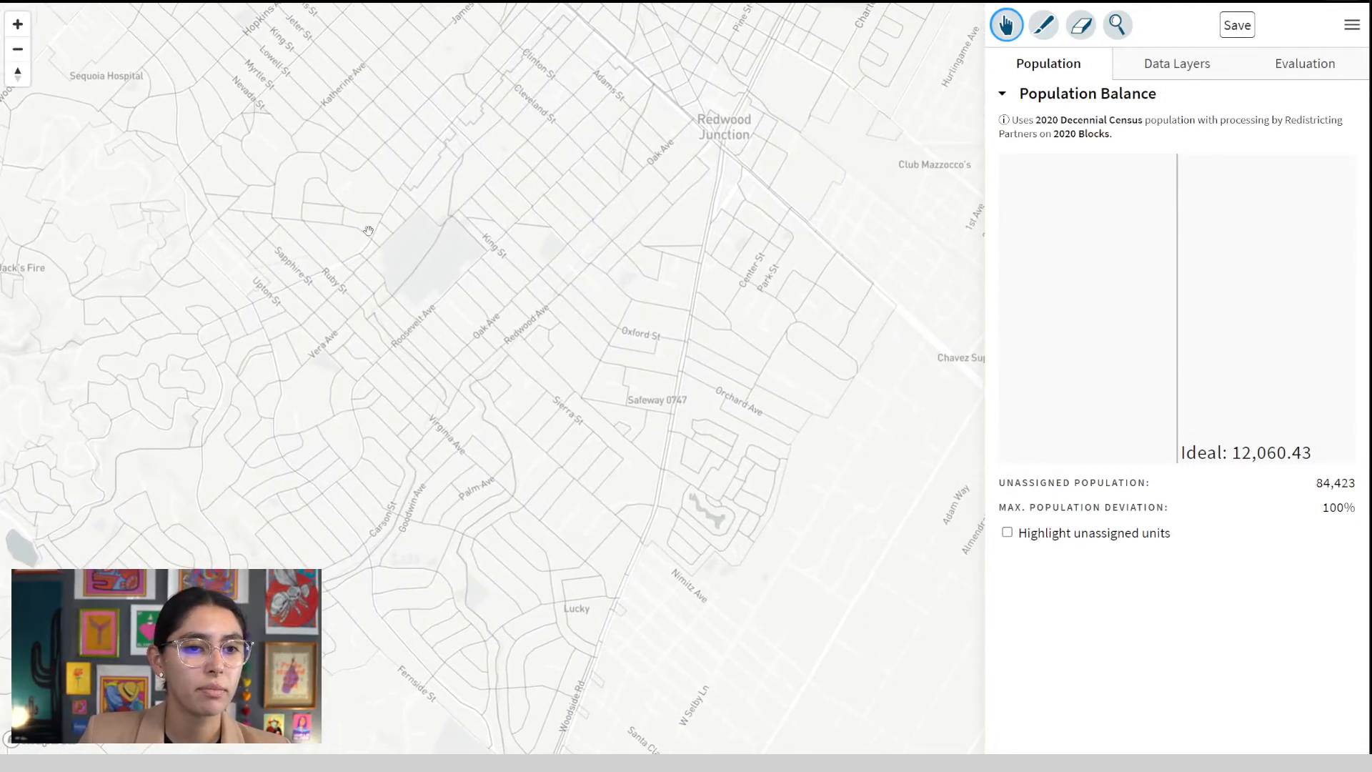
{"action": "left_click", "coordinate": [1043, 29]}
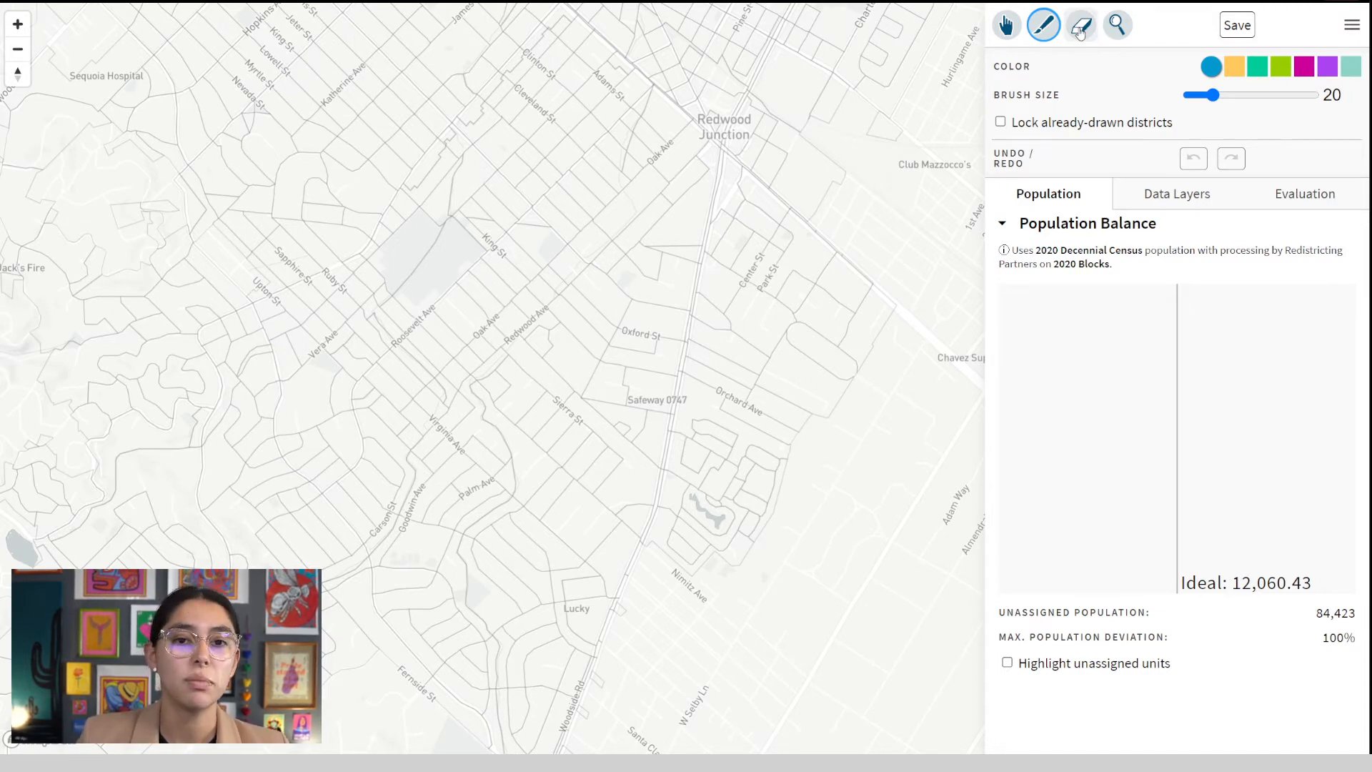
{"action": "left_click", "coordinate": [1117, 25]}
{"action": "mouse_move", "coordinate": [429, 280]}
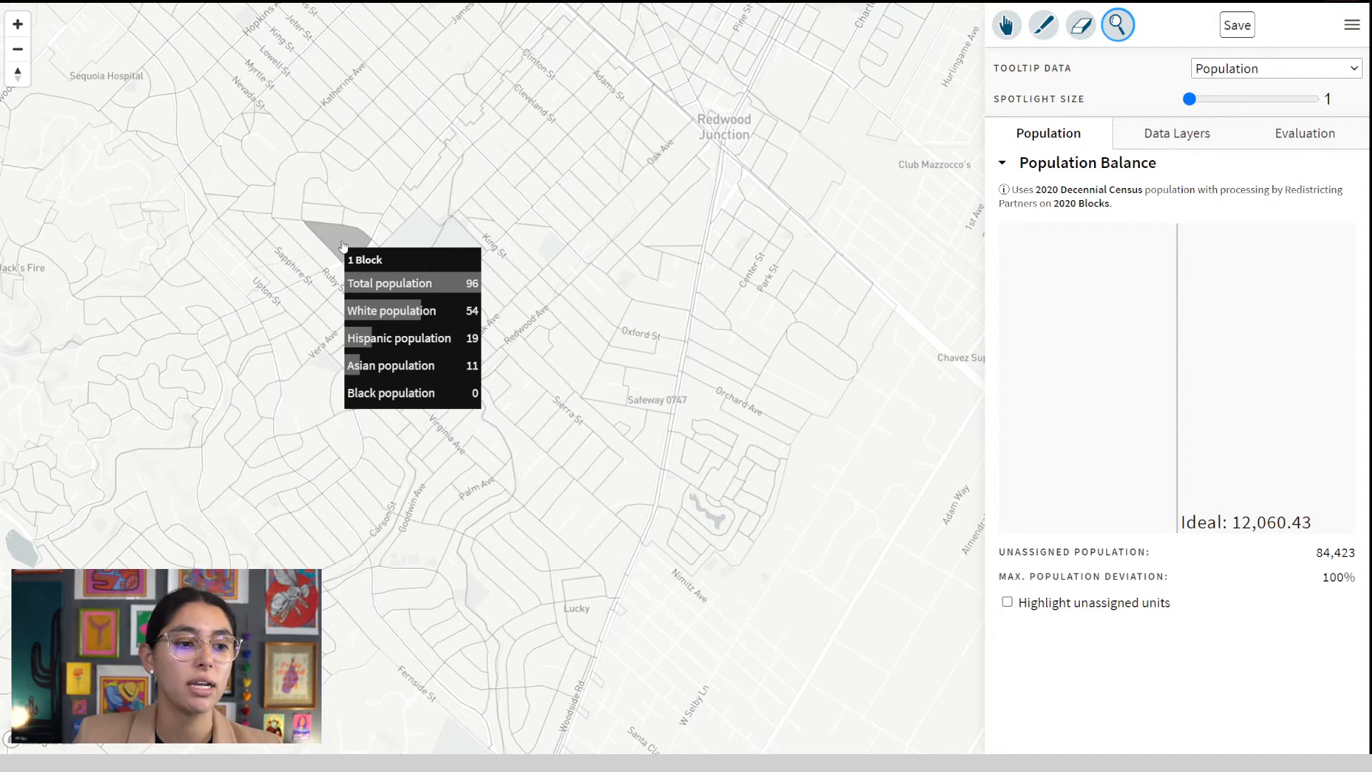
Paint the first district in blue over the northwestern blocks from Sequoia Hospital to Whipple Ave and Alden St, using brush size 20.
{"action": "left_click", "coordinate": [1007, 31]}
{"action": "scroll", "coordinate": [533, 228], "scroll_direction": "down", "scroll_amount": 5}
{"action": "left_click_drag", "start_coordinate": [457, 319], "coordinate": [518, 385]}
{"action": "scroll", "coordinate": [503, 275], "scroll_direction": "down", "scroll_amount": 4}
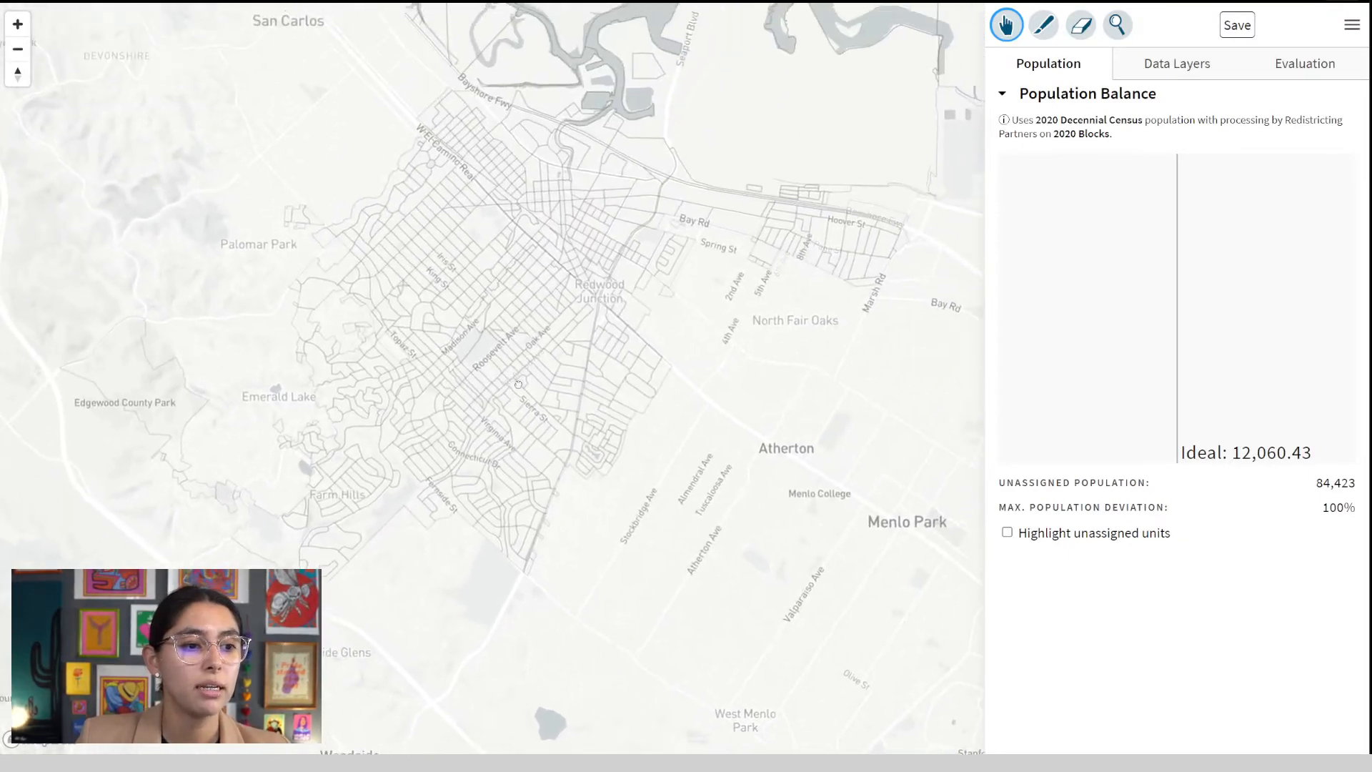
{"action": "scroll", "coordinate": [518, 384], "scroll_direction": "up", "scroll_amount": 3}
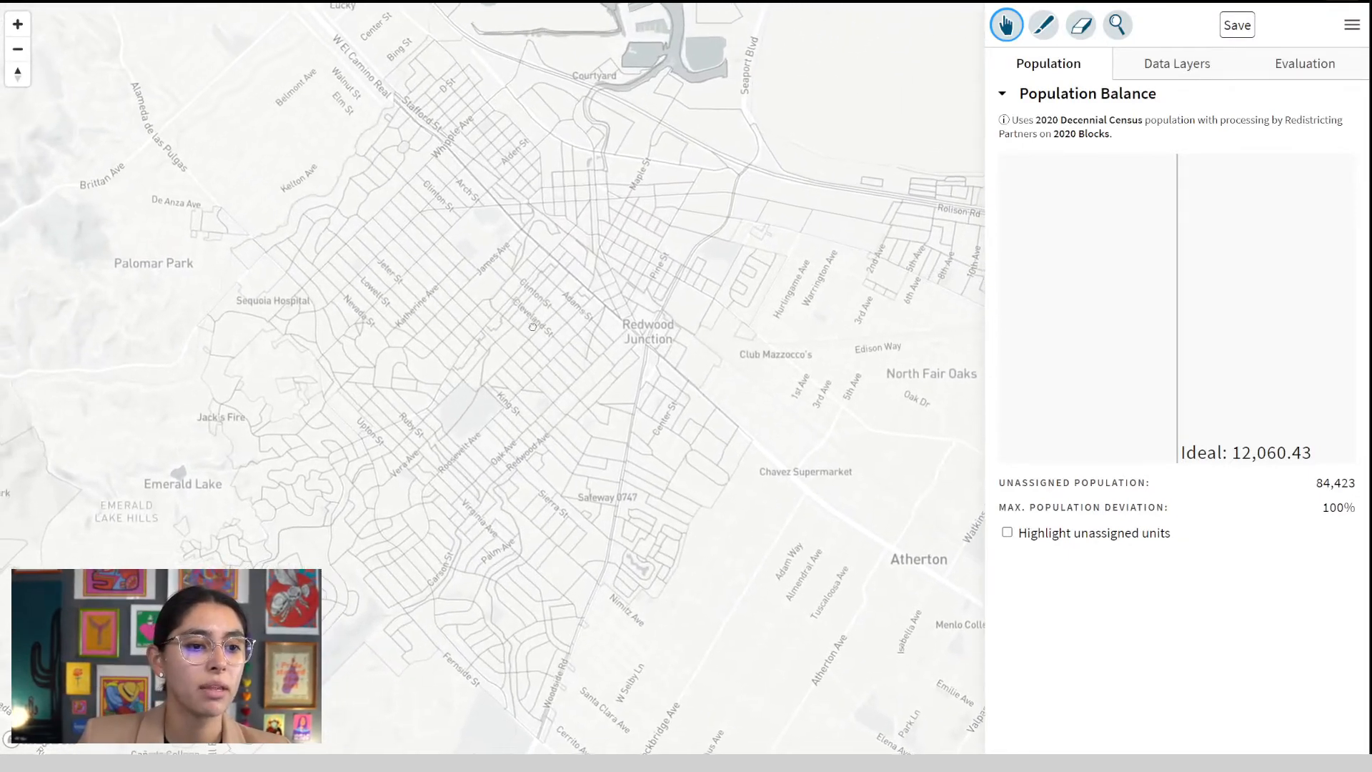
{"action": "left_click", "coordinate": [1043, 25]}
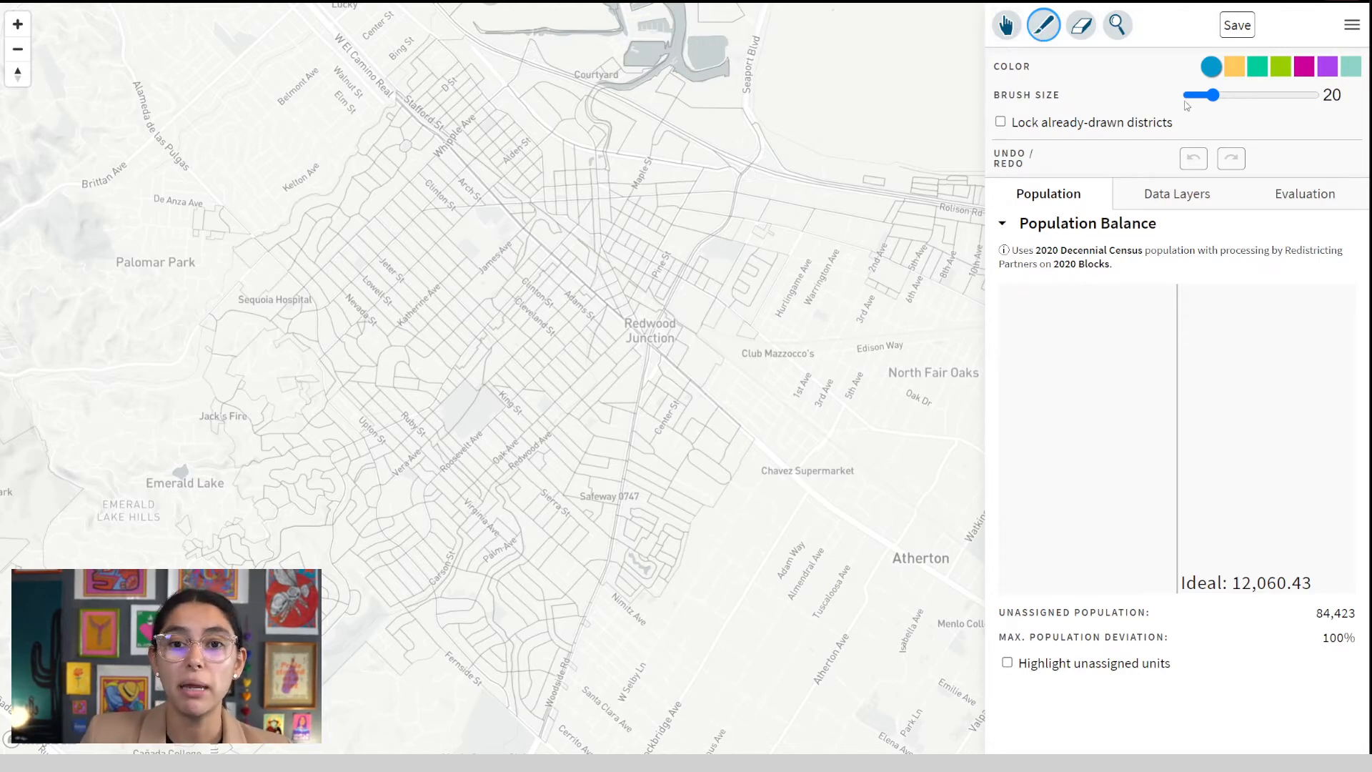
{"action": "left_click", "coordinate": [360, 188]}
{"action": "mouse_move", "coordinate": [357, 207]}
{"action": "left_mouse_down"}
{"action": "mouse_move", "coordinate": [321, 228]}
{"action": "mouse_move", "coordinate": [339, 254]}
{"action": "mouse_move", "coordinate": [260, 270]}
{"action": "mouse_move", "coordinate": [361, 270]}
{"action": "mouse_move", "coordinate": [407, 210]}
{"action": "mouse_move", "coordinate": [389, 143]}
{"action": "mouse_move", "coordinate": [461, 68]}
{"action": "mouse_move", "coordinate": [471, 125]}
{"action": "mouse_move", "coordinate": [411, 185]}
{"action": "mouse_move", "coordinate": [348, 298]}
{"action": "mouse_move", "coordinate": [285, 336]}
{"action": "mouse_move", "coordinate": [257, 375]}
{"action": "mouse_move", "coordinate": [376, 320]}
{"action": "mouse_move", "coordinate": [438, 260]}
{"action": "left_mouse_up"}
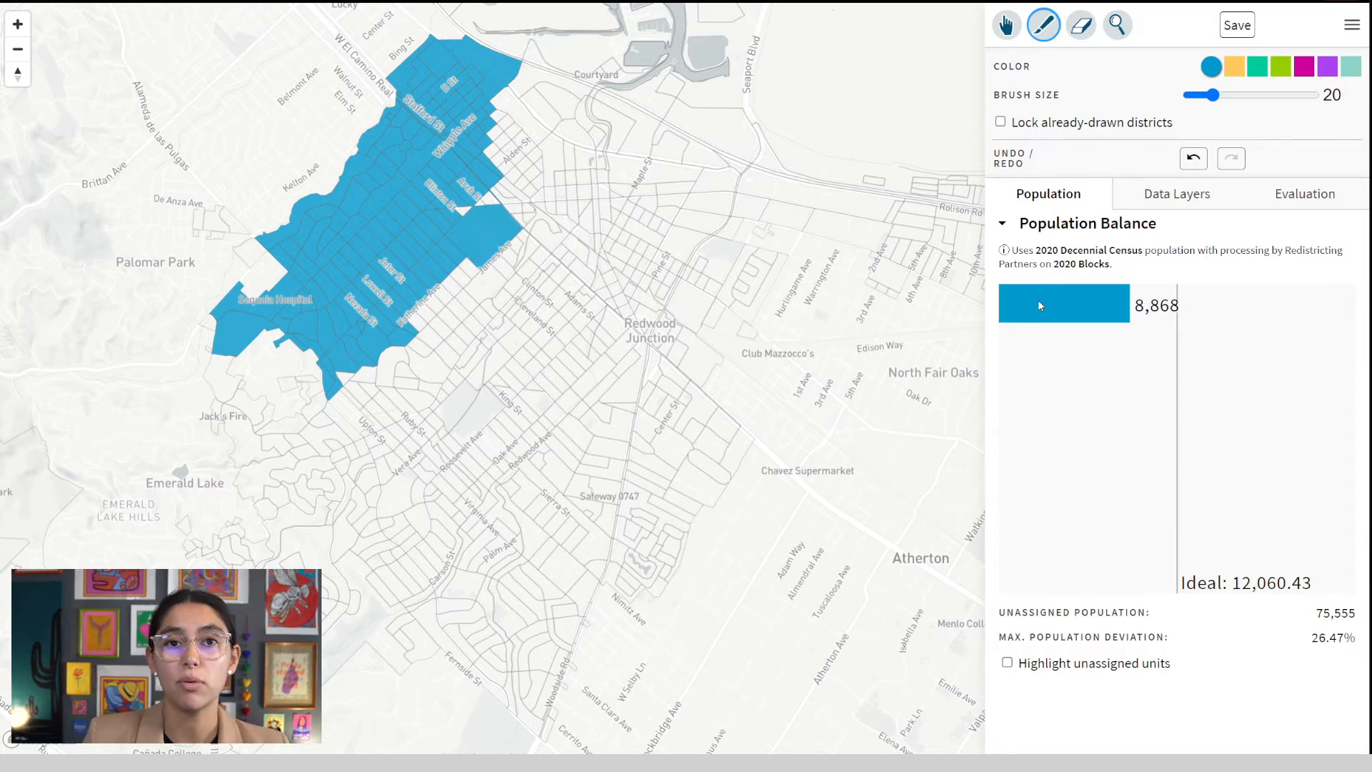
{"action": "left_click", "coordinate": [509, 182]}
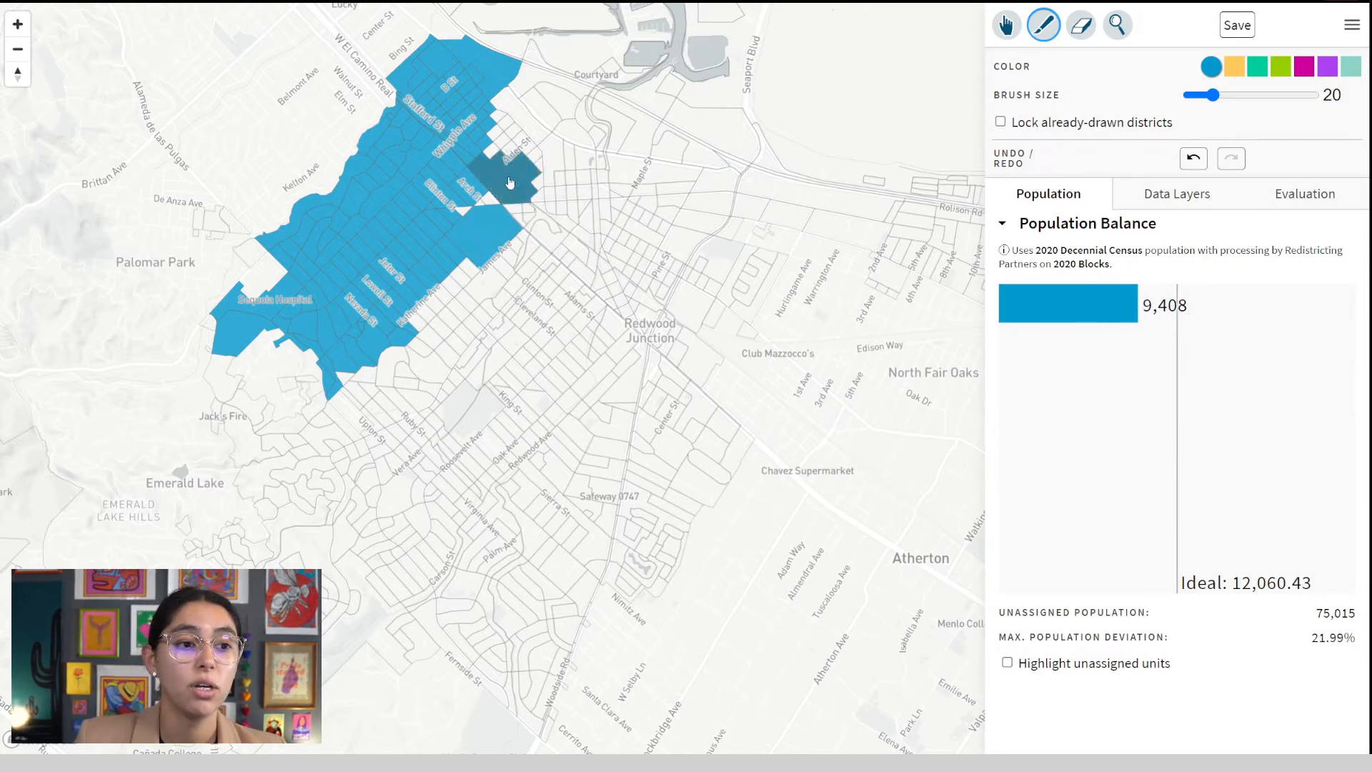
{"action": "left_click_drag", "start_coordinate": [490, 138], "coordinate": [475, 214]}
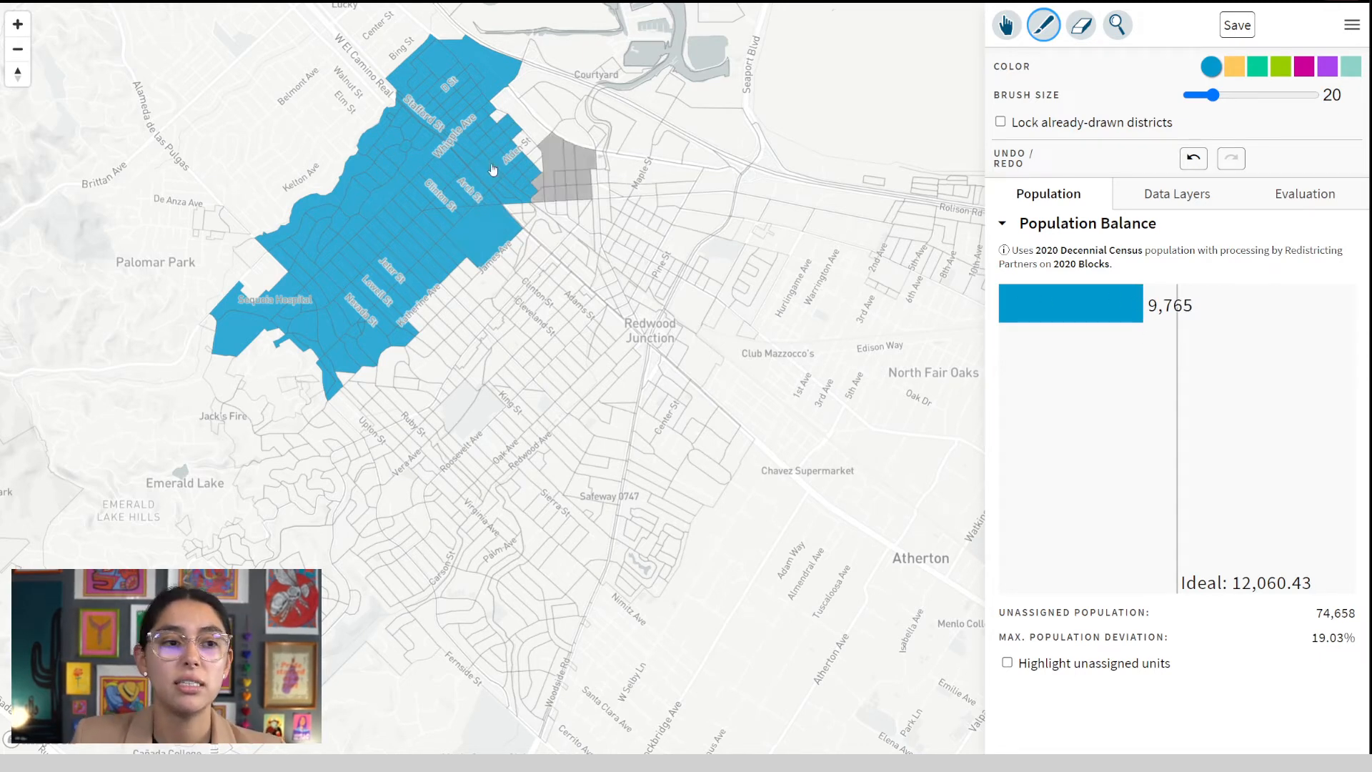
{"action": "left_click", "coordinate": [547, 100]}
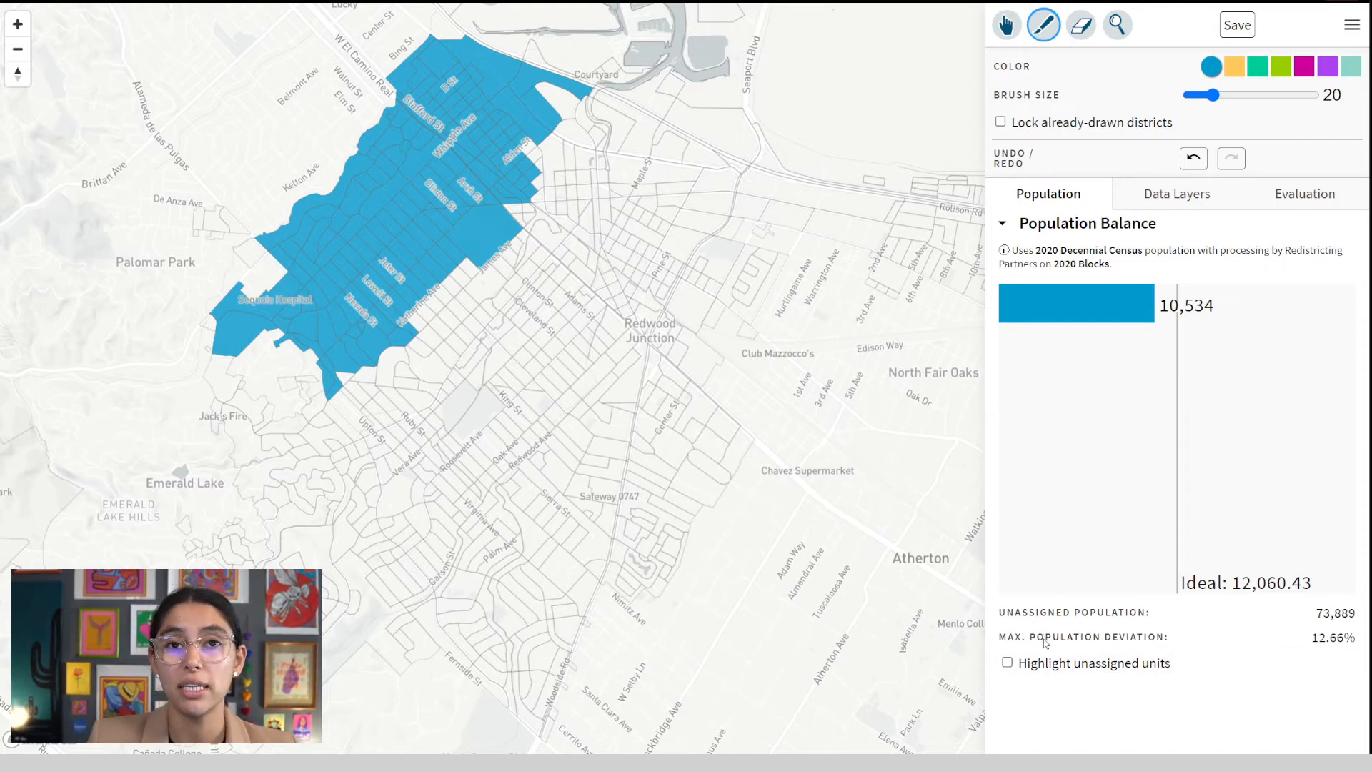
Paint a second district in yellow around Redwood Junction and a third in green around Roosevelt Ave and Virginia Ave.
{"action": "left_click", "coordinate": [1234, 66]}
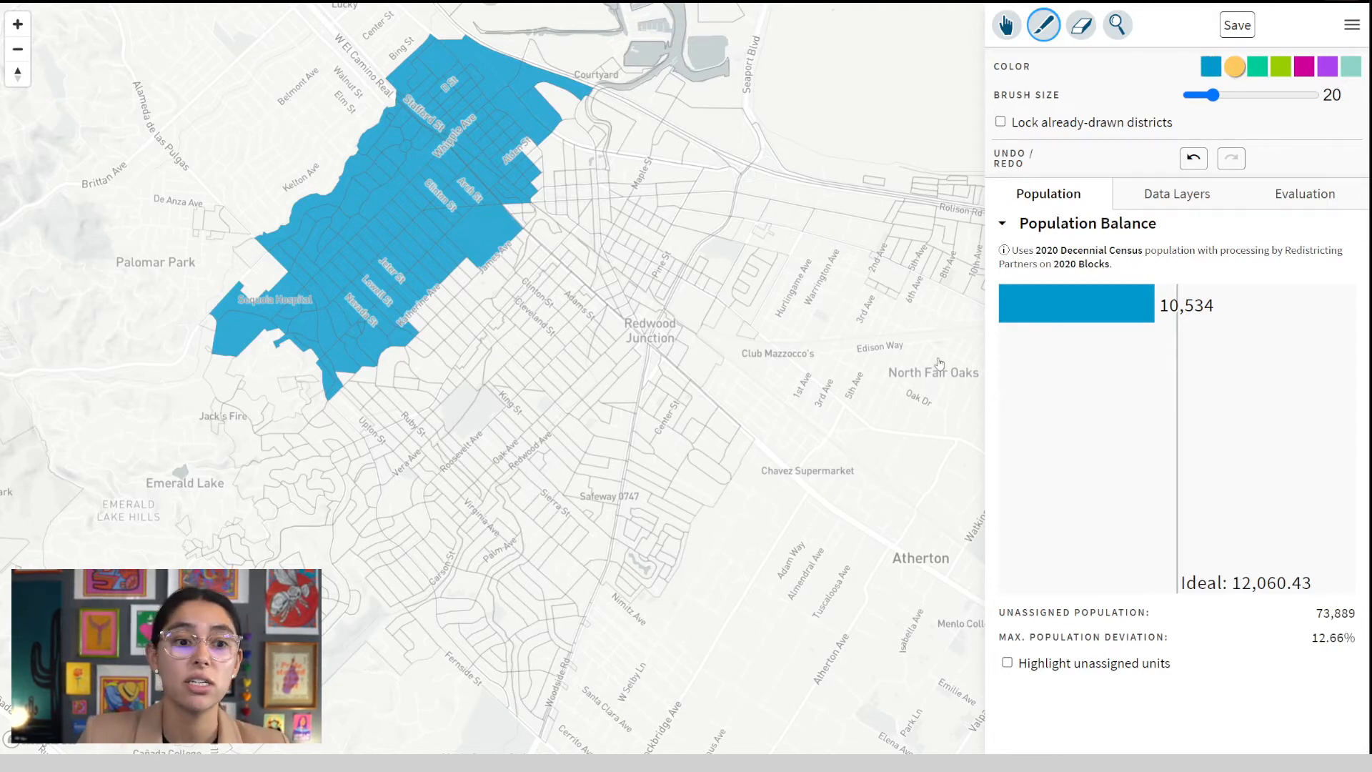
{"action": "mouse_move", "coordinate": [586, 404]}
{"action": "left_mouse_down"}
{"action": "mouse_move", "coordinate": [615, 350]}
{"action": "mouse_move", "coordinate": [614, 362]}
{"action": "mouse_move", "coordinate": [572, 358]}
{"action": "mouse_move", "coordinate": [575, 371]}
{"action": "mouse_move", "coordinate": [637, 297]}
{"action": "mouse_move", "coordinate": [611, 312]}
{"action": "mouse_move", "coordinate": [607, 300]}
{"action": "mouse_move", "coordinate": [679, 247]}
{"action": "mouse_move", "coordinate": [623, 273]}
{"action": "mouse_move", "coordinate": [640, 263]}
{"action": "left_mouse_up"}
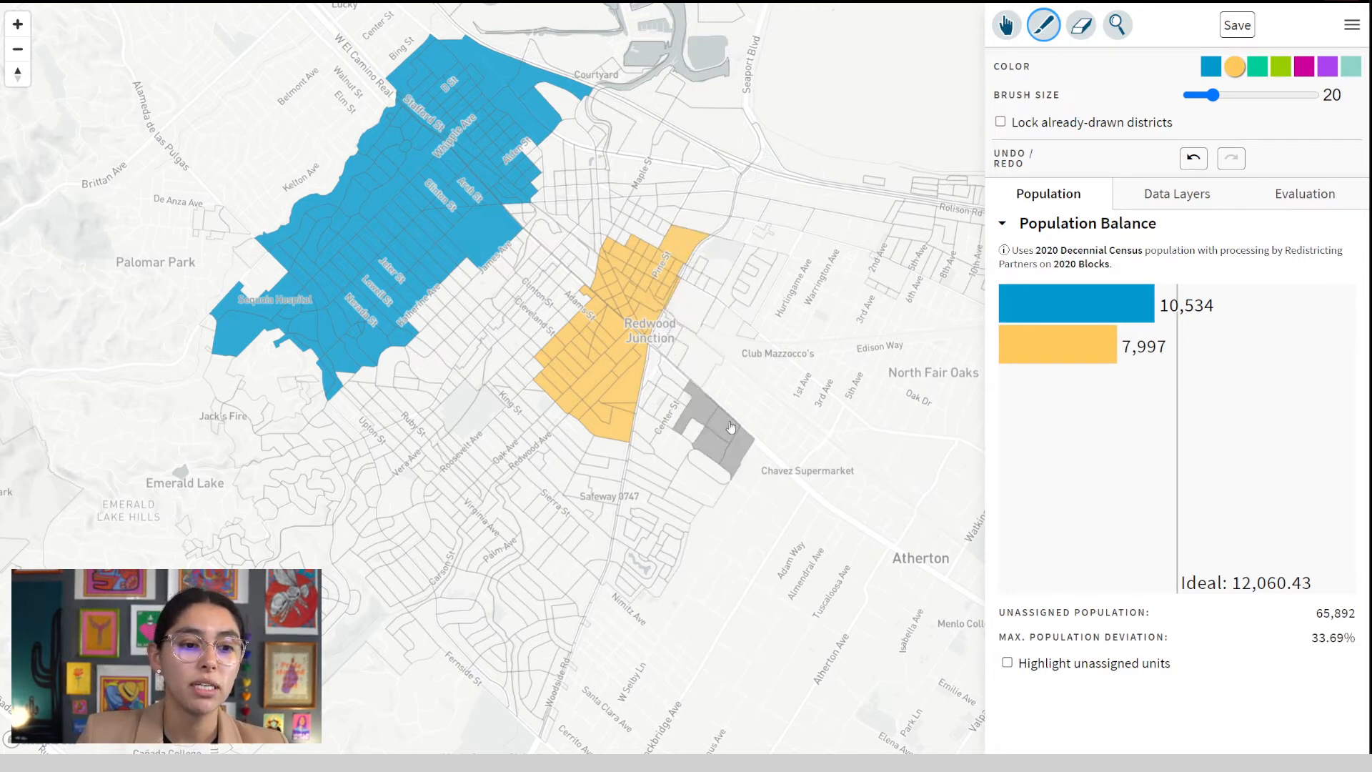
{"action": "left_click", "coordinate": [684, 287]}
{"action": "left_click", "coordinate": [664, 261]}
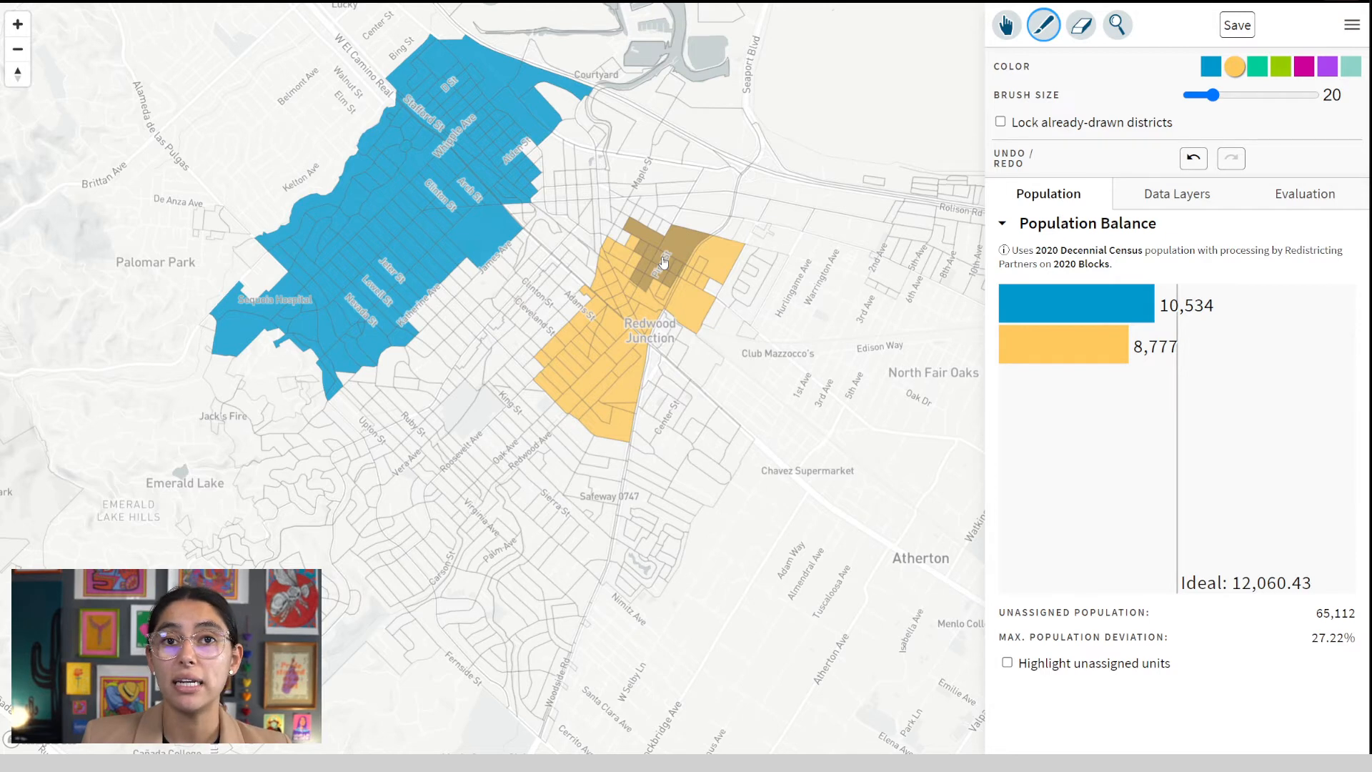
{"action": "left_click", "coordinate": [608, 240]}
{"action": "left_click", "coordinate": [1258, 67]}
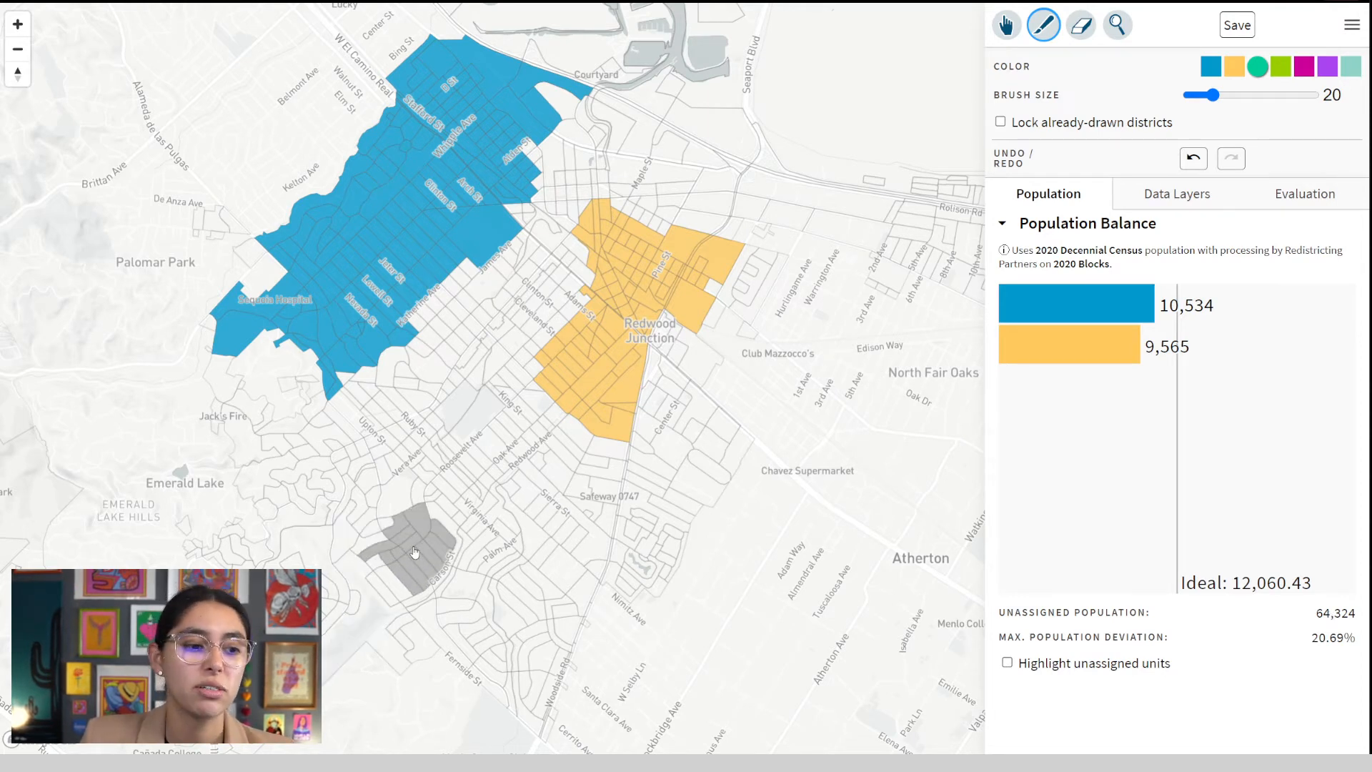
{"action": "mouse_move", "coordinate": [416, 552]}
{"action": "left_mouse_down"}
{"action": "mouse_move", "coordinate": [389, 538]}
{"action": "mouse_move", "coordinate": [429, 475]}
{"action": "mouse_move", "coordinate": [440, 494]}
{"action": "mouse_move", "coordinate": [438, 478]}
{"action": "mouse_move", "coordinate": [453, 484]}
{"action": "mouse_move", "coordinate": [404, 543]}
{"action": "mouse_move", "coordinate": [370, 549]}
{"action": "mouse_move", "coordinate": [390, 501]}
{"action": "mouse_move", "coordinate": [468, 482]}
{"action": "mouse_move", "coordinate": [446, 578]}
{"action": "mouse_move", "coordinate": [472, 486]}
{"action": "mouse_move", "coordinate": [397, 464]}
{"action": "mouse_move", "coordinate": [332, 622]}
{"action": "left_mouse_up"}
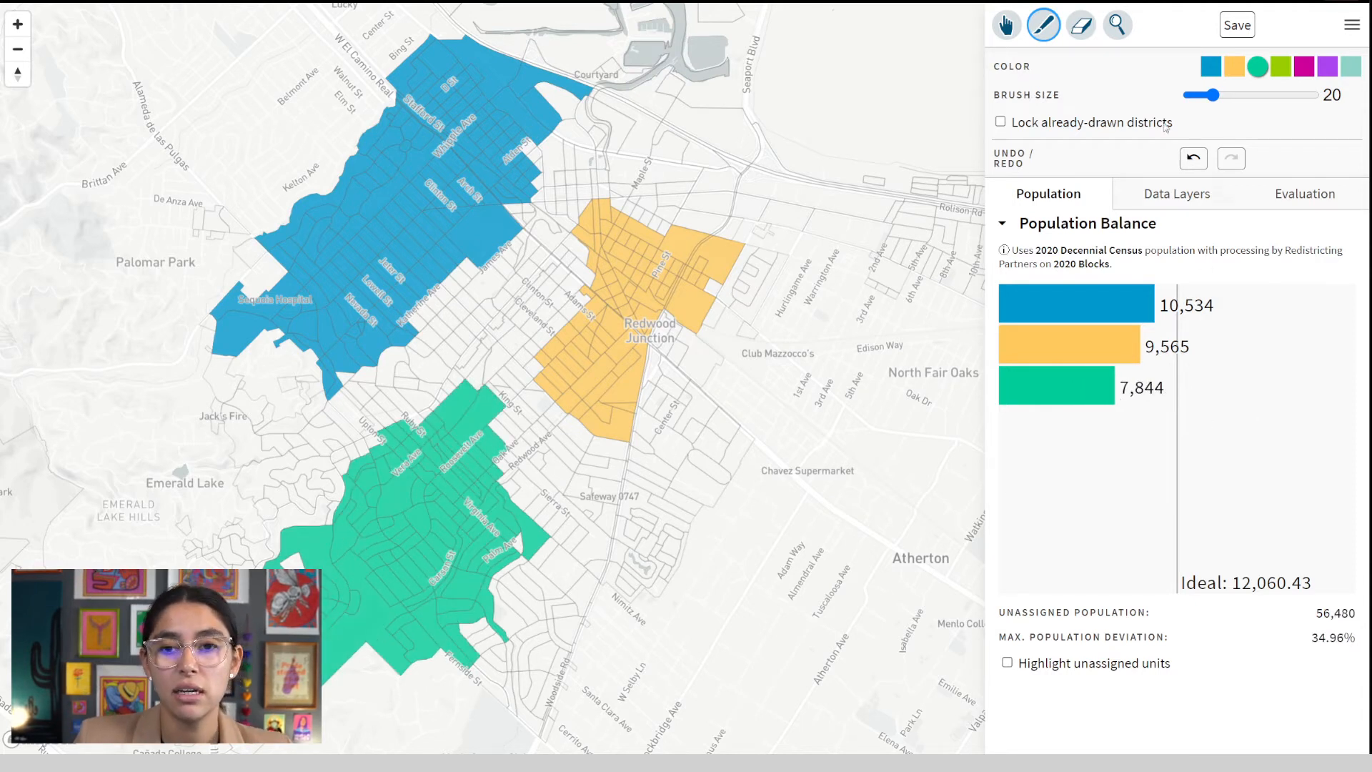
Show the numbering for the painted districts on the map and hide it again.
{"action": "left_click", "coordinate": [1177, 195]}
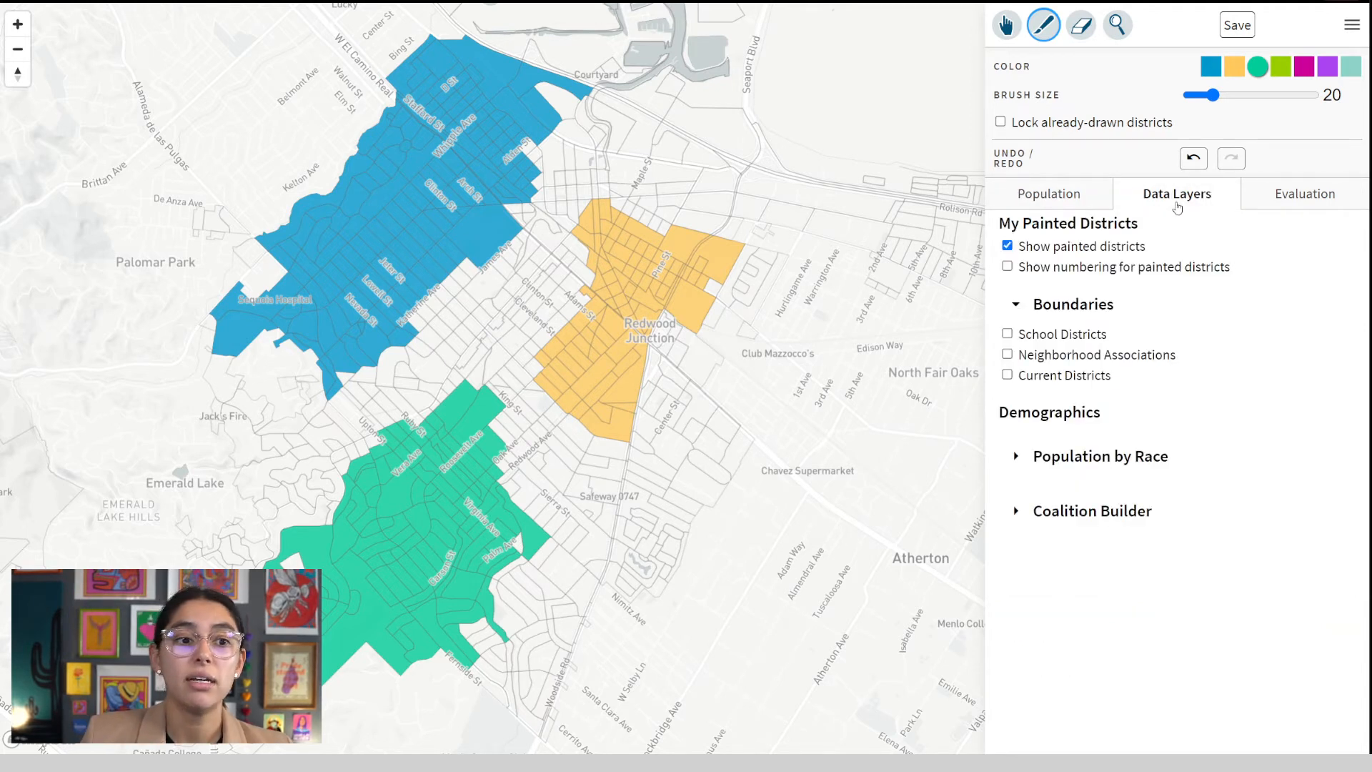
{"action": "left_click", "coordinate": [1007, 267]}
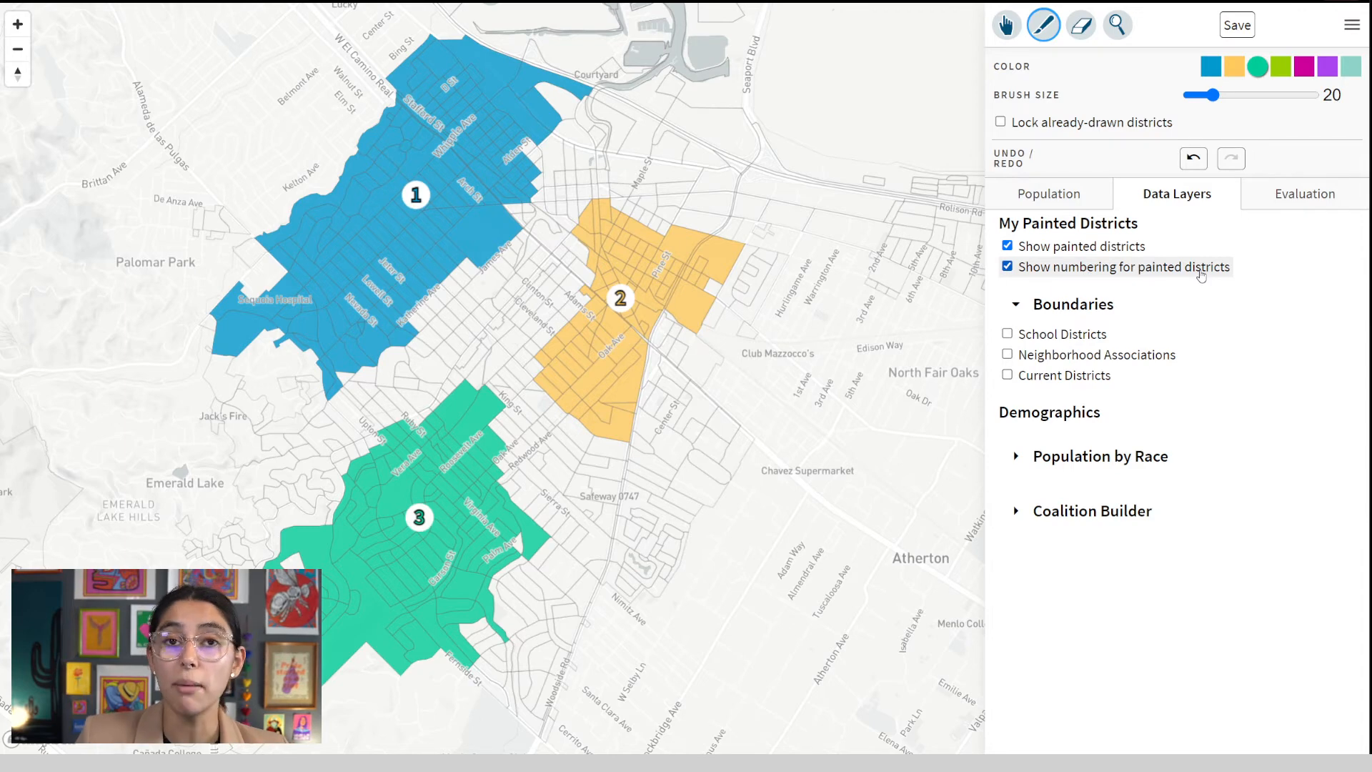
{"action": "left_click", "coordinate": [1114, 267]}
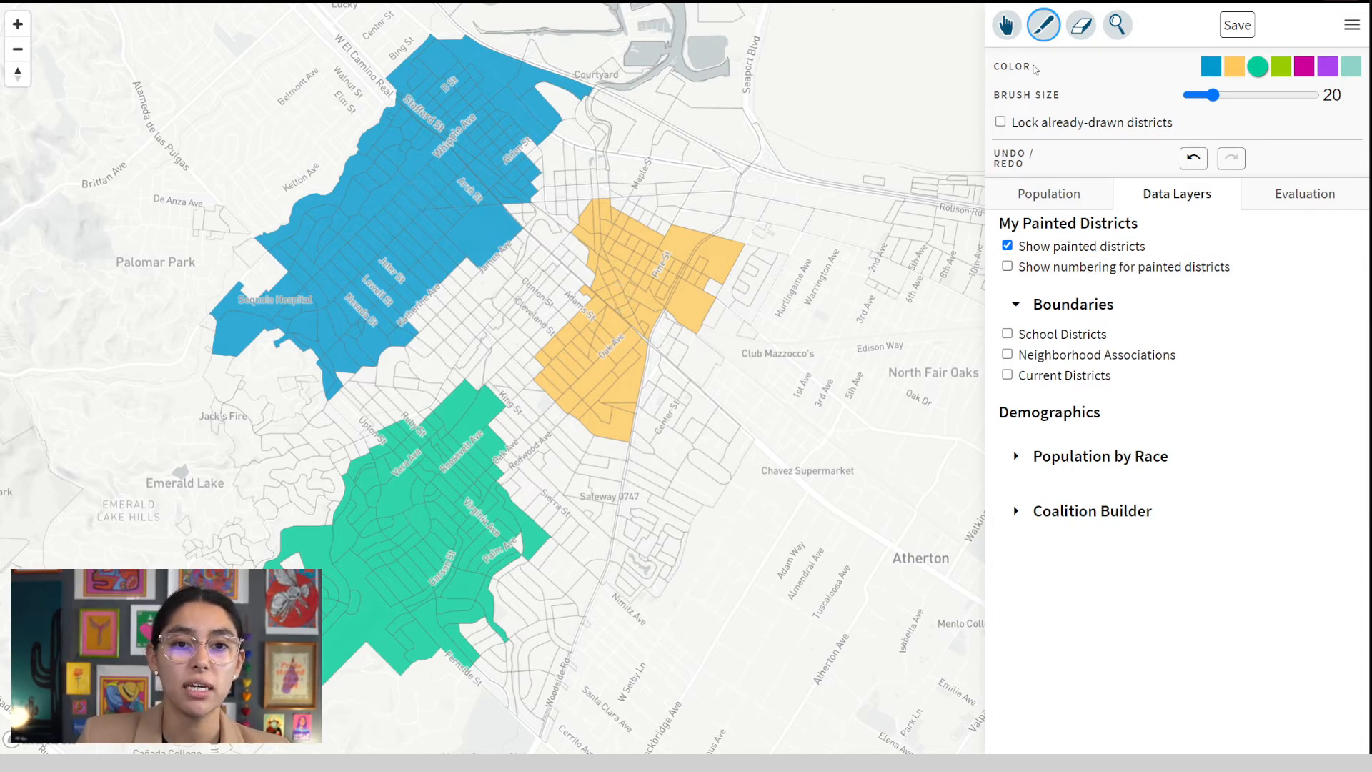
Overlay the School Districts boundaries and examine how they run across Redwood City and the painted districts.
{"action": "left_click", "coordinate": [1008, 25]}
{"action": "scroll", "coordinate": [707, 241], "scroll_direction": "down", "scroll_amount": 1}
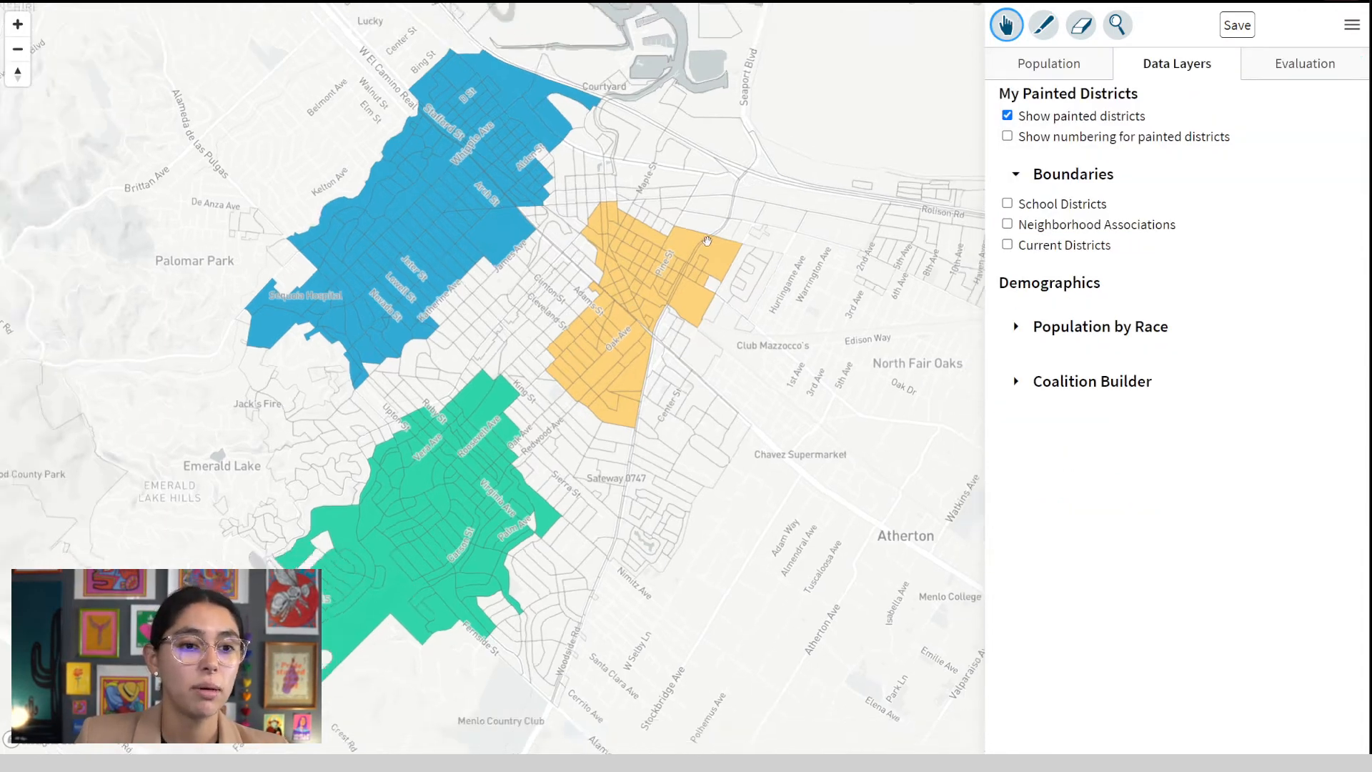
{"action": "scroll", "coordinate": [706, 241], "scroll_direction": "down", "scroll_amount": 3}
{"action": "left_click_drag", "start_coordinate": [707, 241], "coordinate": [688, 333]}
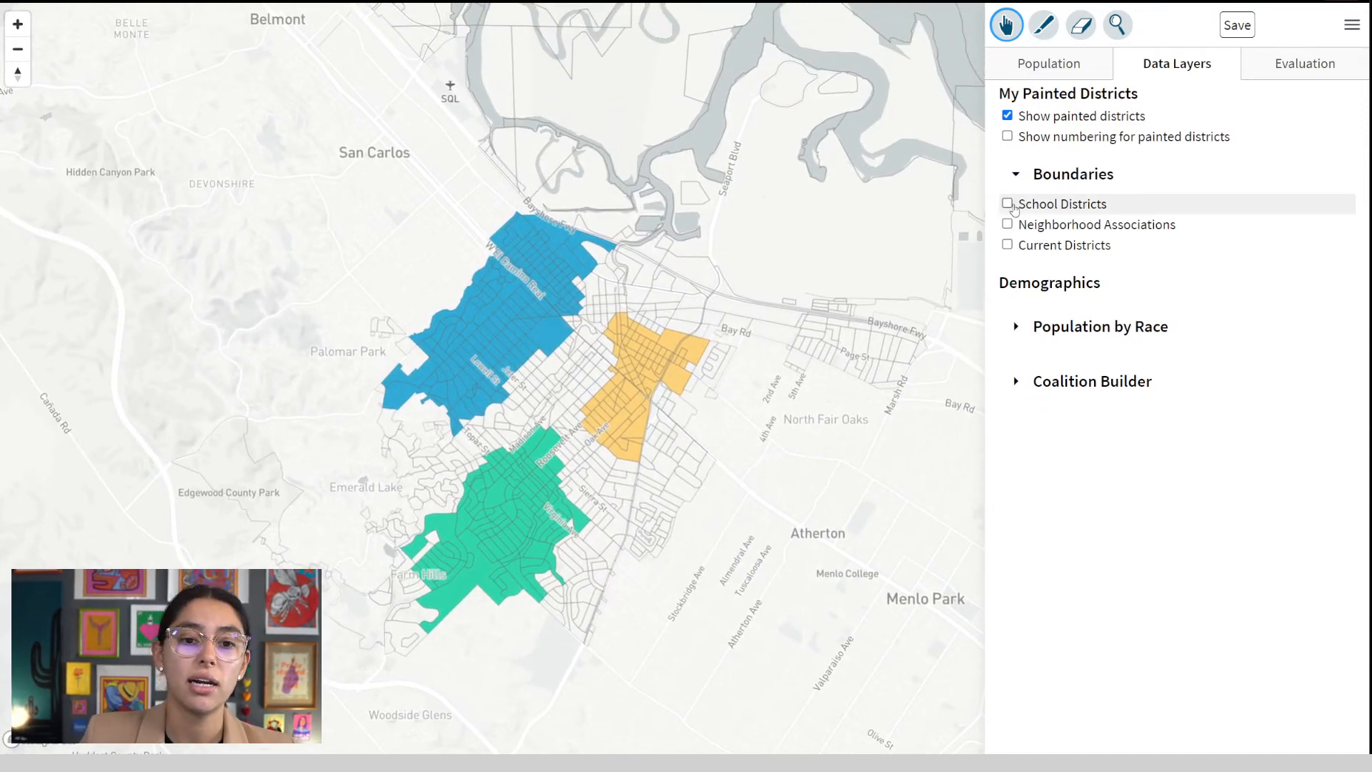
{"action": "left_click", "coordinate": [1007, 204]}
{"action": "left_click_drag", "start_coordinate": [604, 268], "coordinate": [535, 318]}
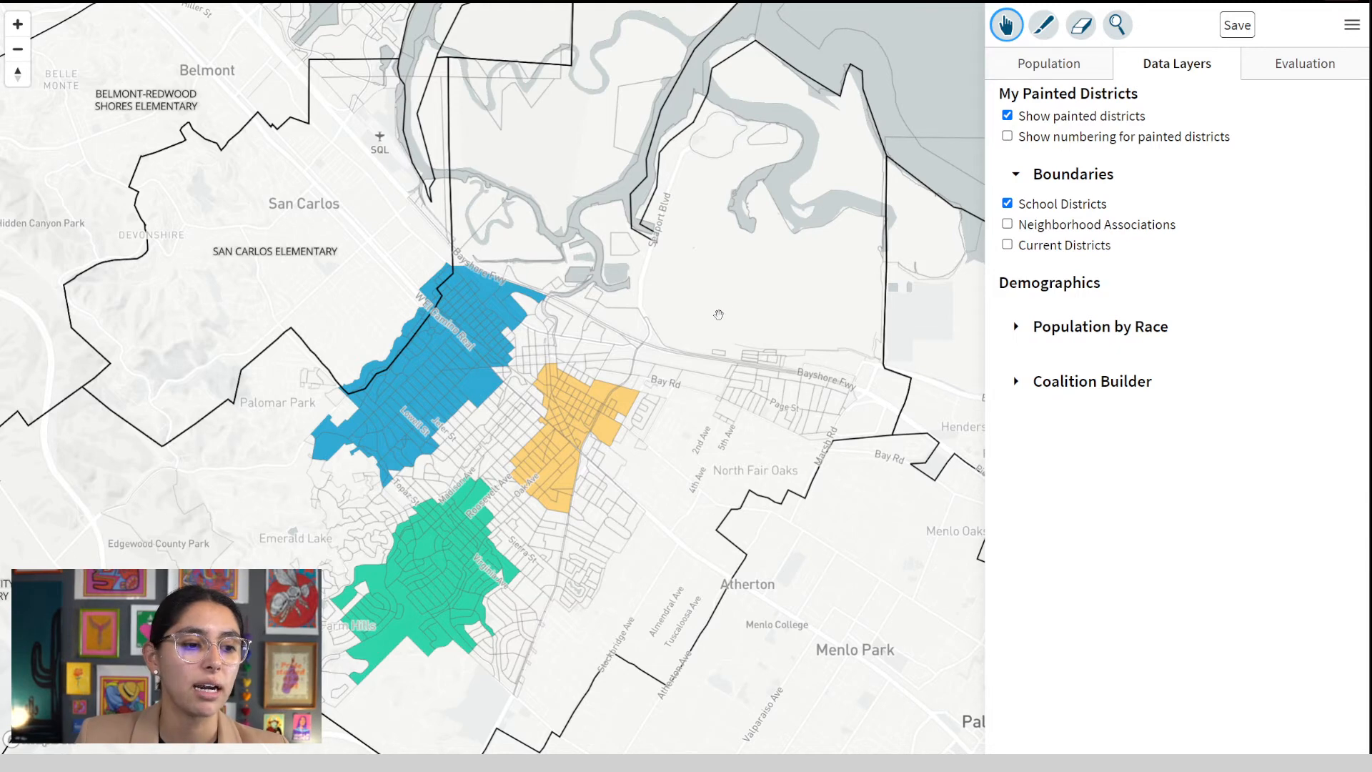
Replace the School Districts overlay with Neighborhood Associations boundaries and examine them across the whole city, including Redwood Shores.
{"action": "left_click", "coordinate": [1008, 223]}
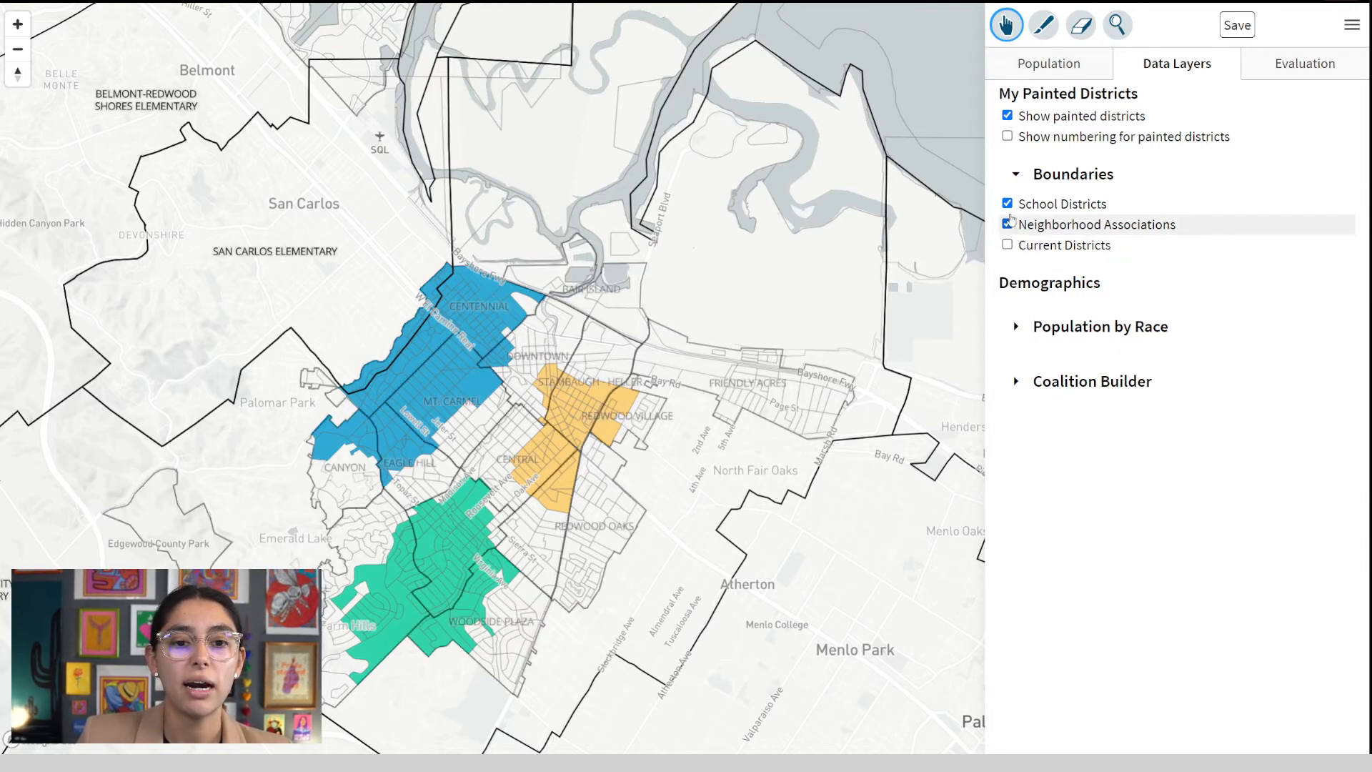
{"action": "left_click", "coordinate": [1008, 204]}
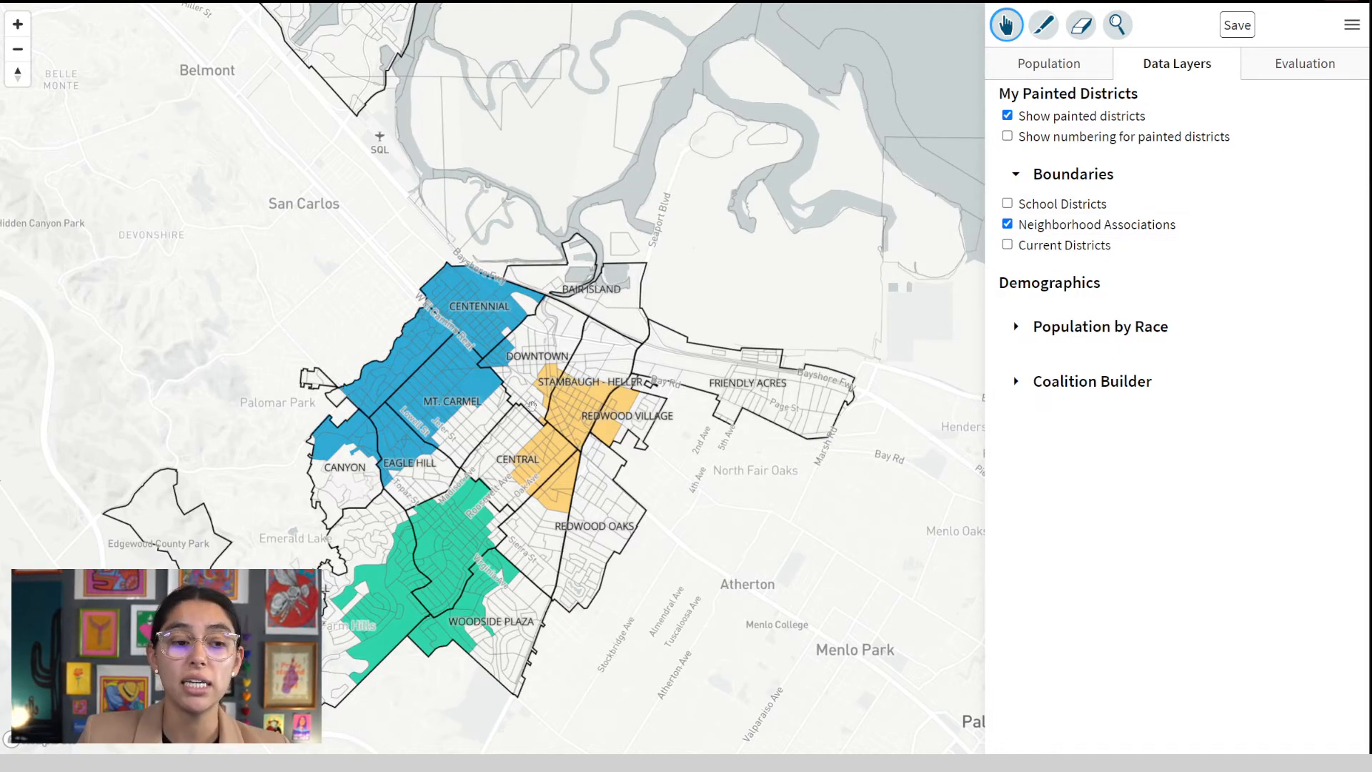
{"action": "left_click_drag", "start_coordinate": [475, 461], "coordinate": [540, 378]}
{"action": "left_click_drag", "start_coordinate": [600, 299], "coordinate": [507, 446]}
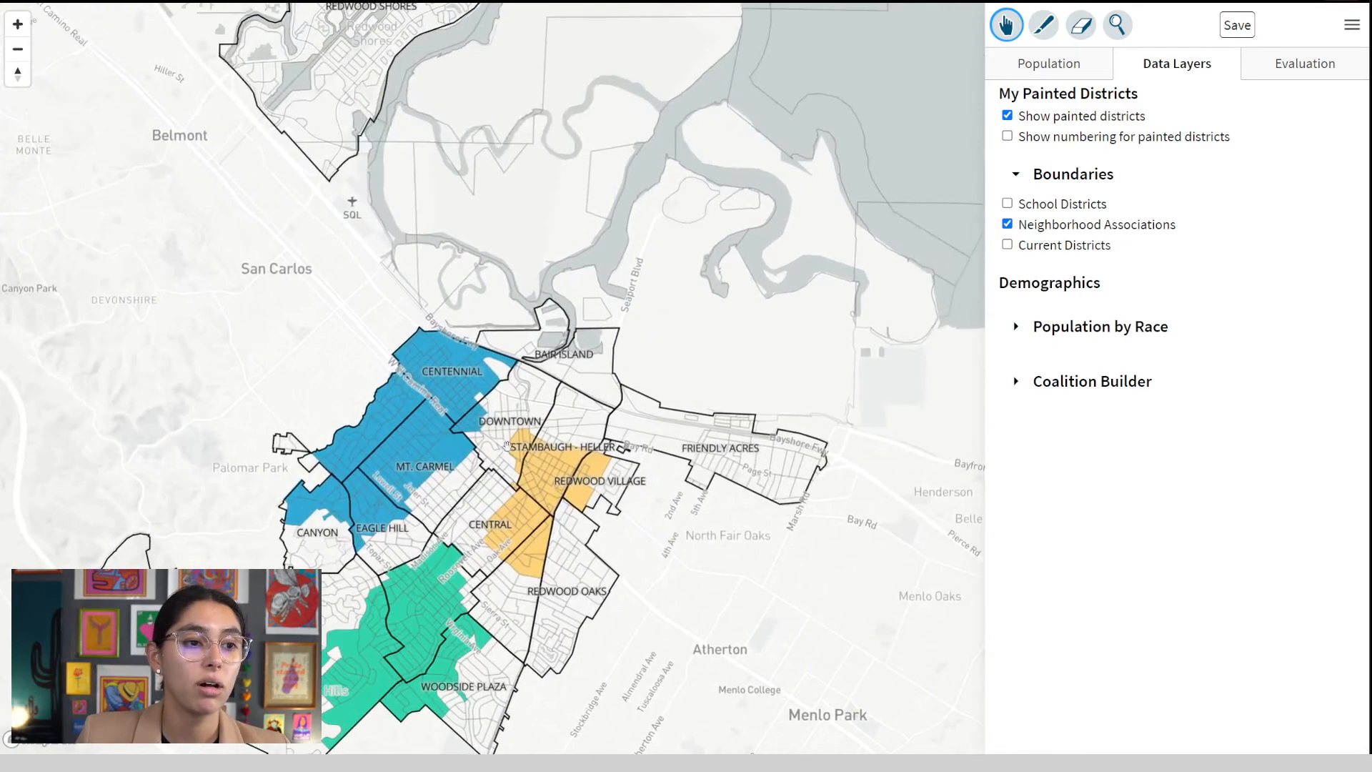
{"action": "scroll", "coordinate": [506, 446], "scroll_direction": "down", "scroll_amount": 4}
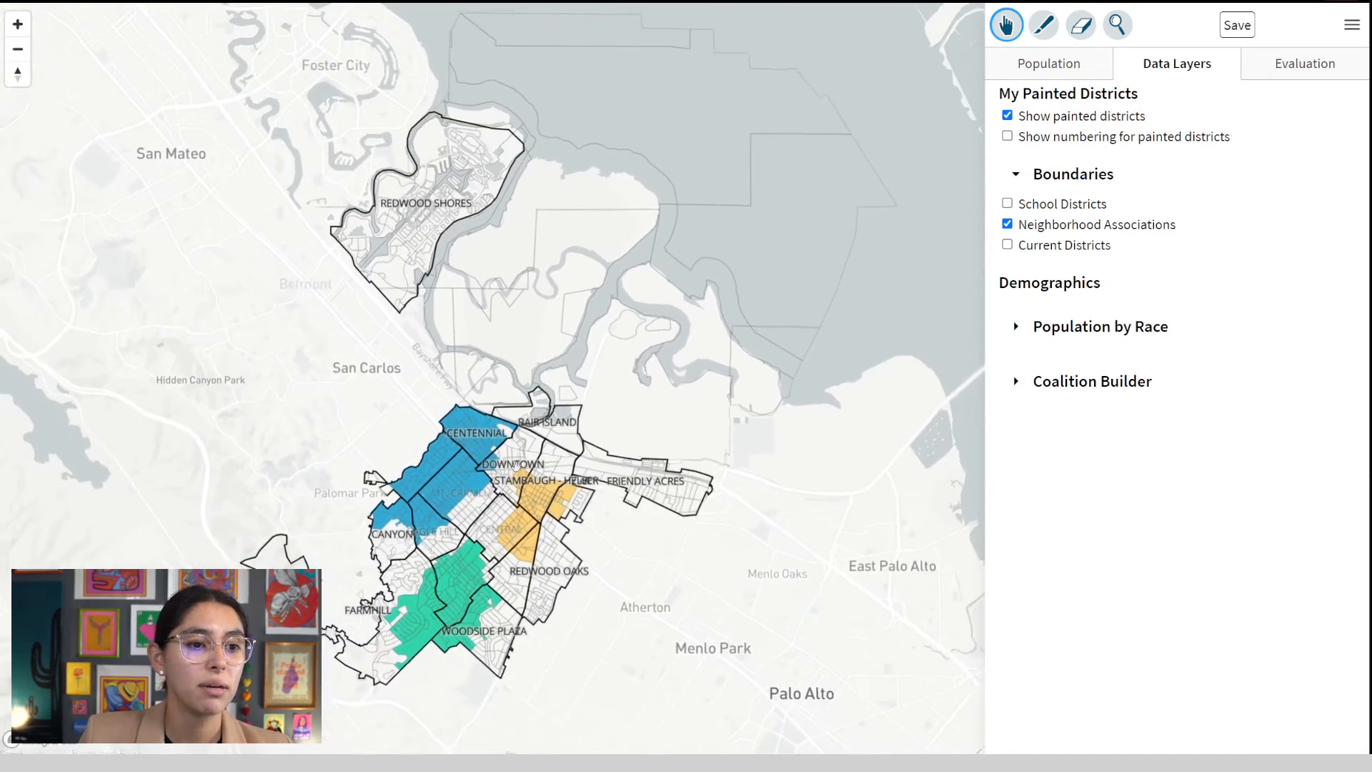
{"action": "left_click_drag", "start_coordinate": [516, 466], "coordinate": [529, 450]}
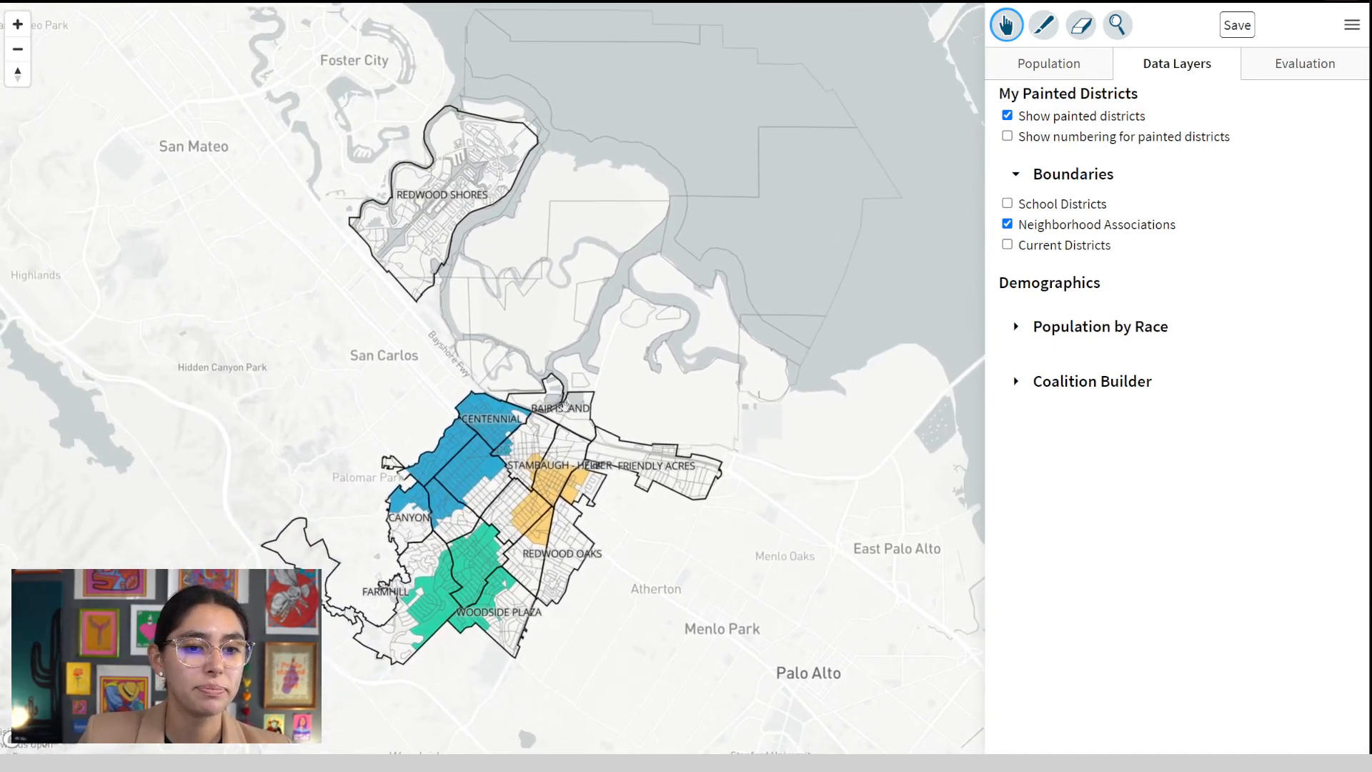
Compare the painted districts with the Current Districts boundaries in place of Neighborhood Associations, and hide the overlay after viewing.
{"action": "left_click", "coordinate": [1008, 246]}
{"action": "left_click", "coordinate": [1008, 224]}
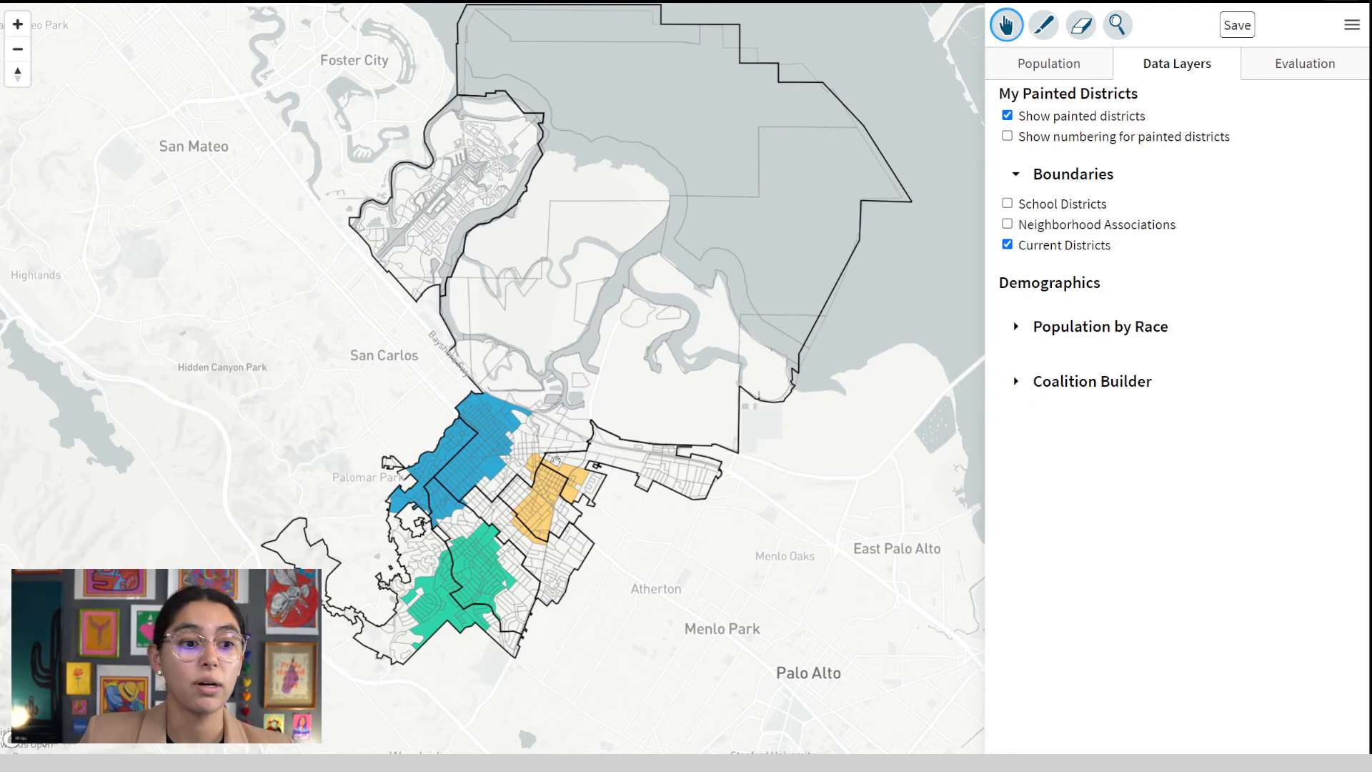
{"action": "left_click", "coordinate": [1008, 245]}
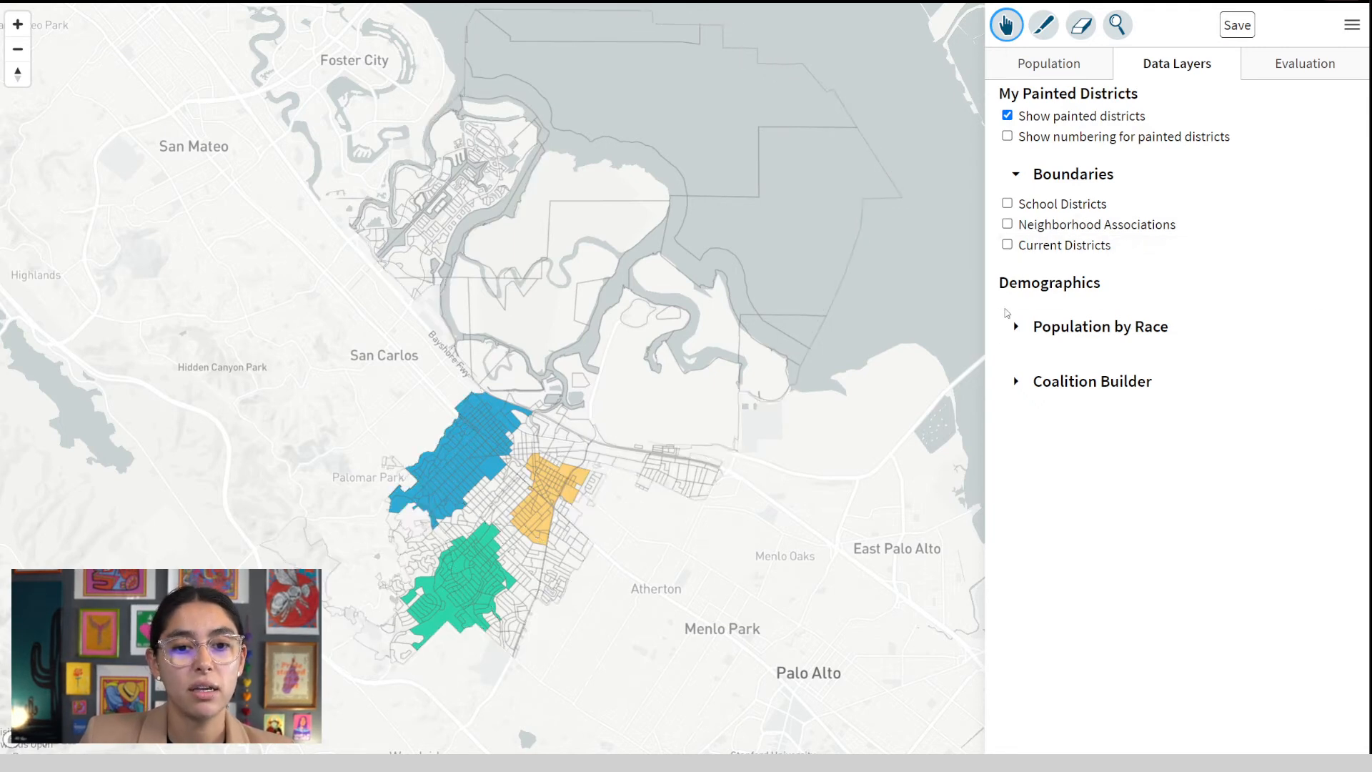
View the population by race as shaded regions for the total, Hispanic, Asian and Black population, and turn the shading off.
{"action": "left_click", "coordinate": [1018, 328]}
{"action": "scroll", "coordinate": [1014, 330], "scroll_direction": "down", "scroll_amount": 1}
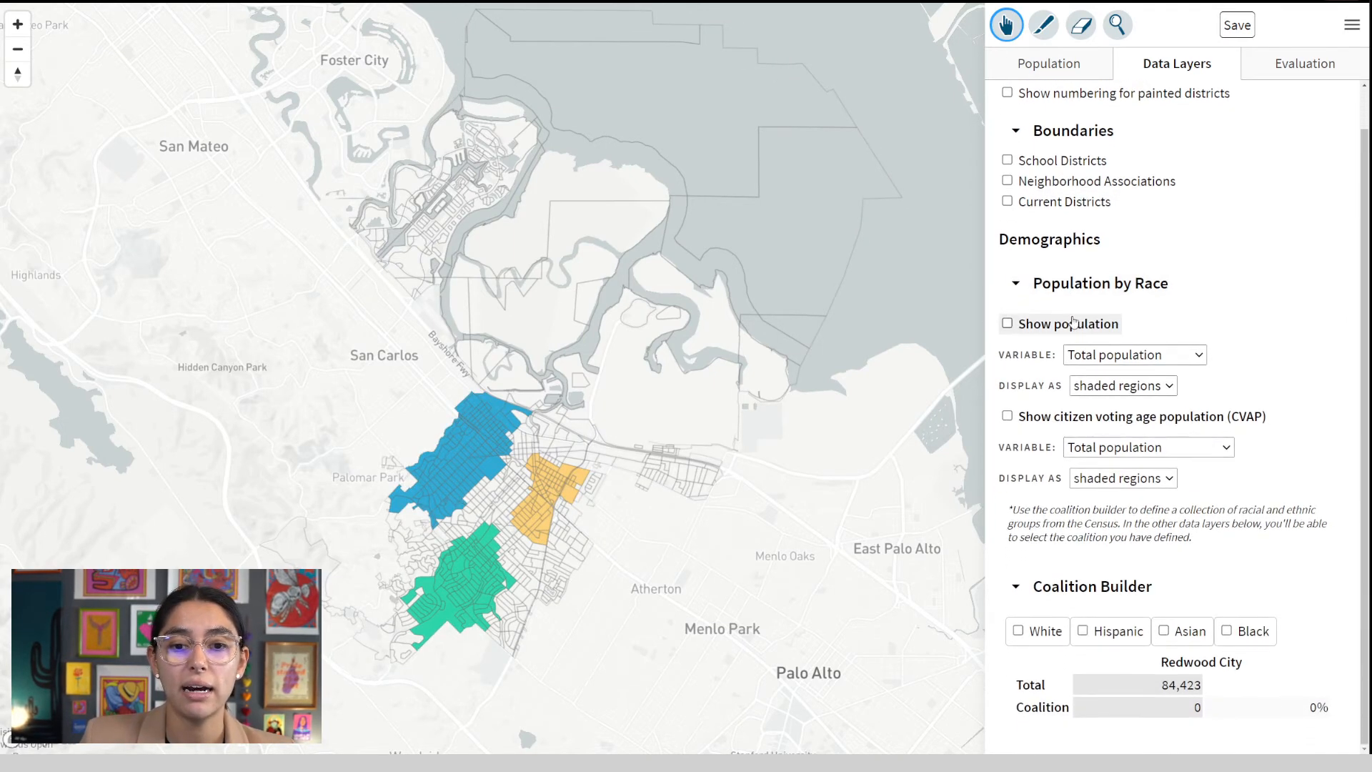
{"action": "left_click", "coordinate": [1007, 325]}
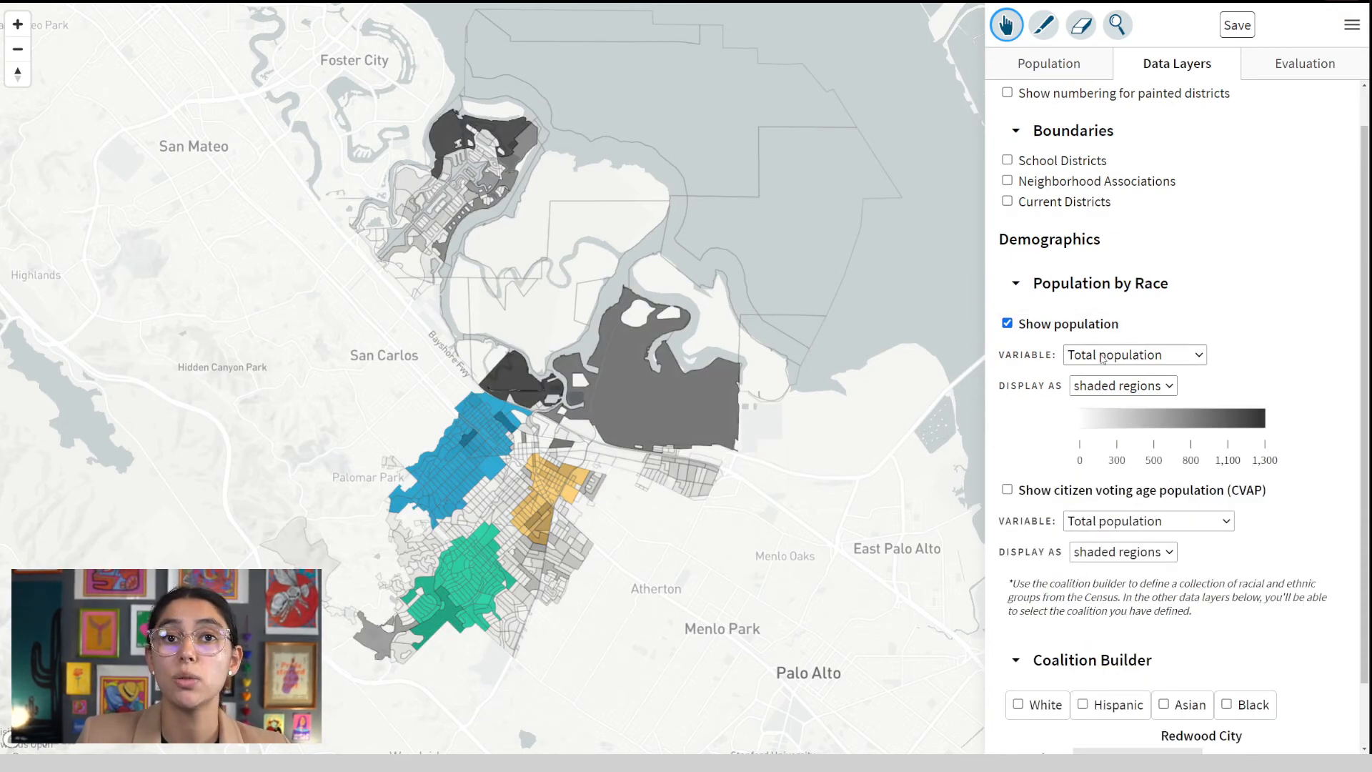
{"action": "left_click", "coordinate": [1103, 452]}
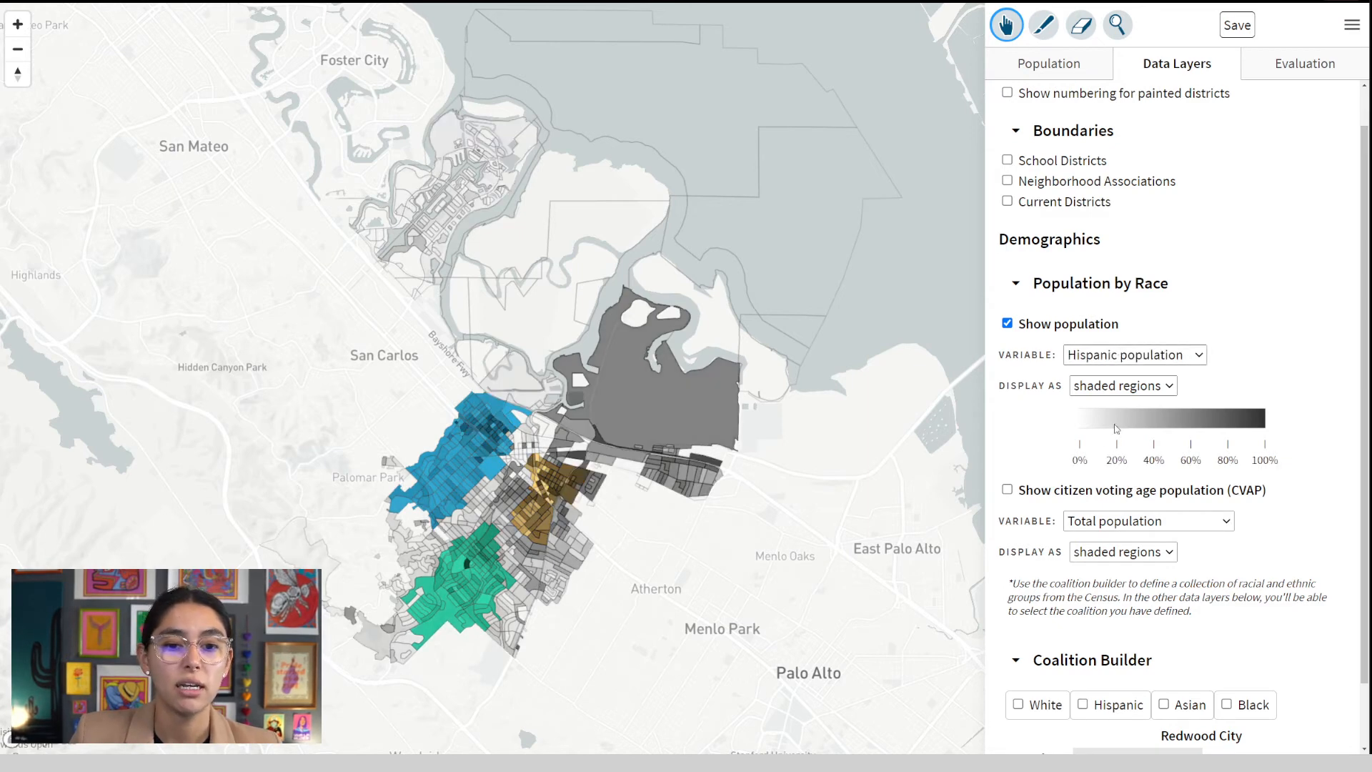
{"action": "key", "text": "Down"}
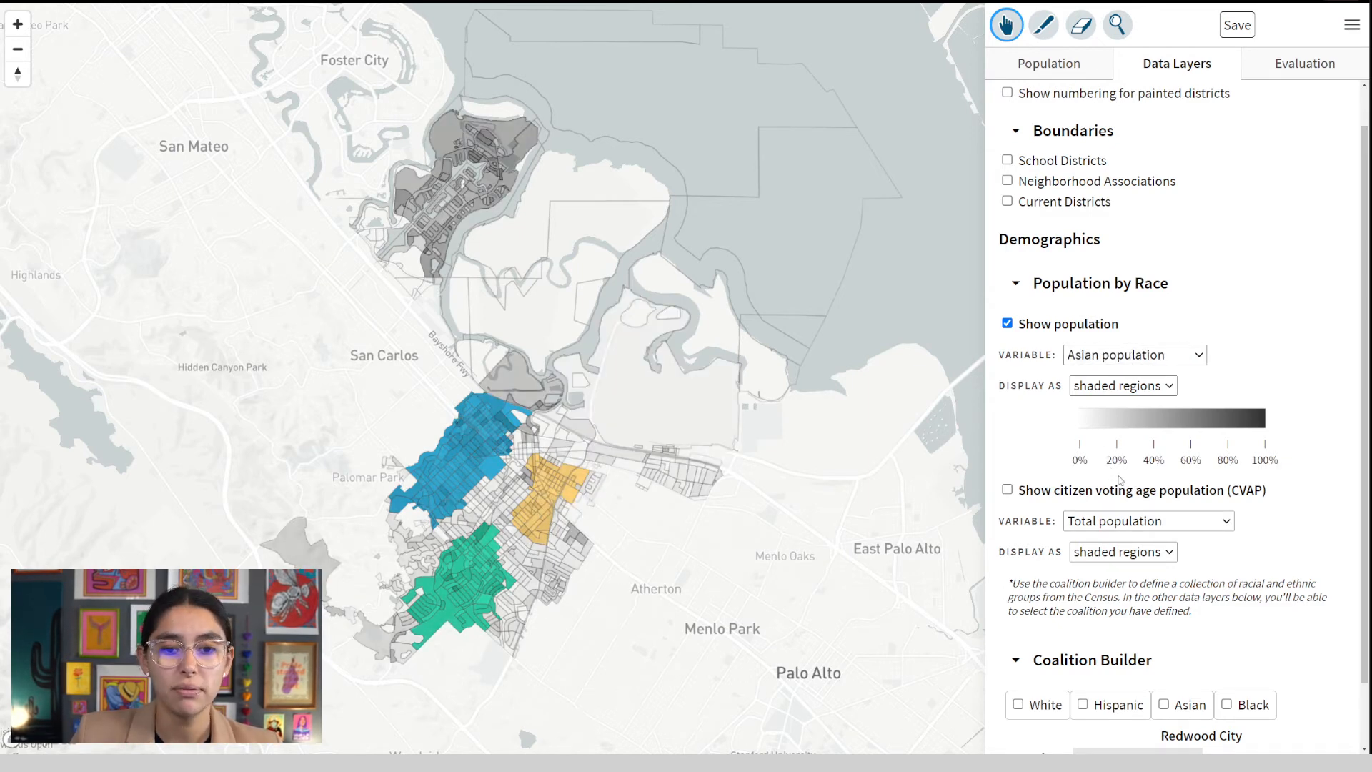
{"action": "key", "text": "Down"}
{"action": "left_click", "coordinate": [1007, 322]}
{"action": "left_click", "coordinate": [1007, 323]}
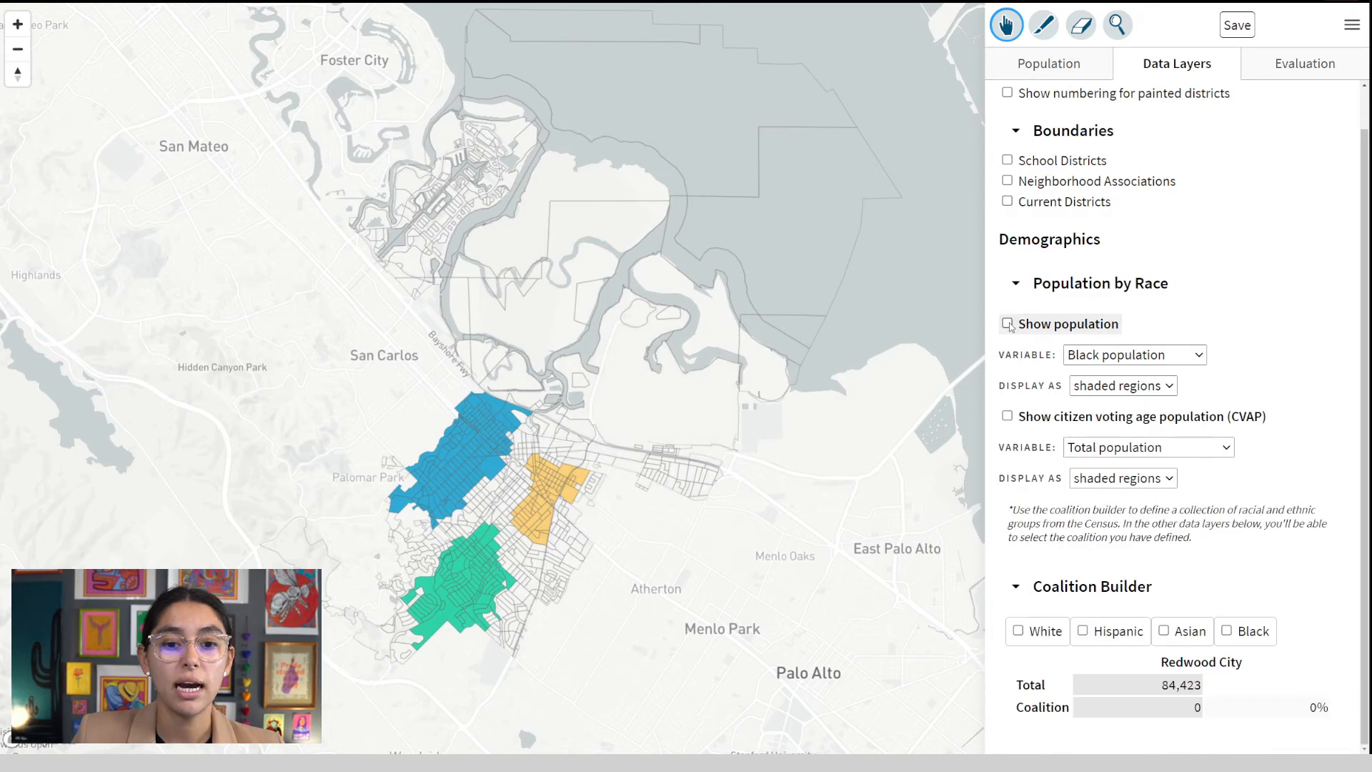
View the citizen voting age population (CVAP) shading for the total, Hispanic and Asian population, and turn it off.
{"action": "left_click", "coordinate": [1007, 417]}
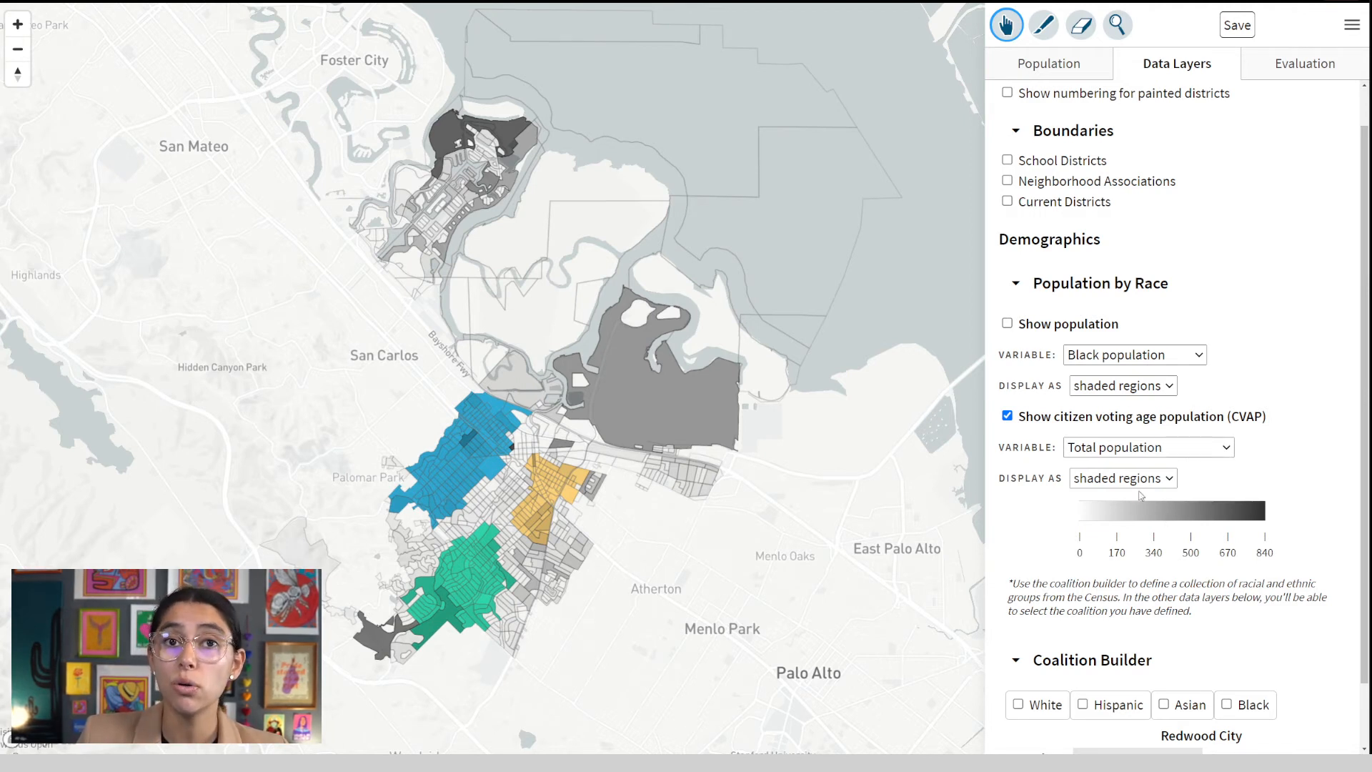
{"action": "left_click", "coordinate": [1145, 521]}
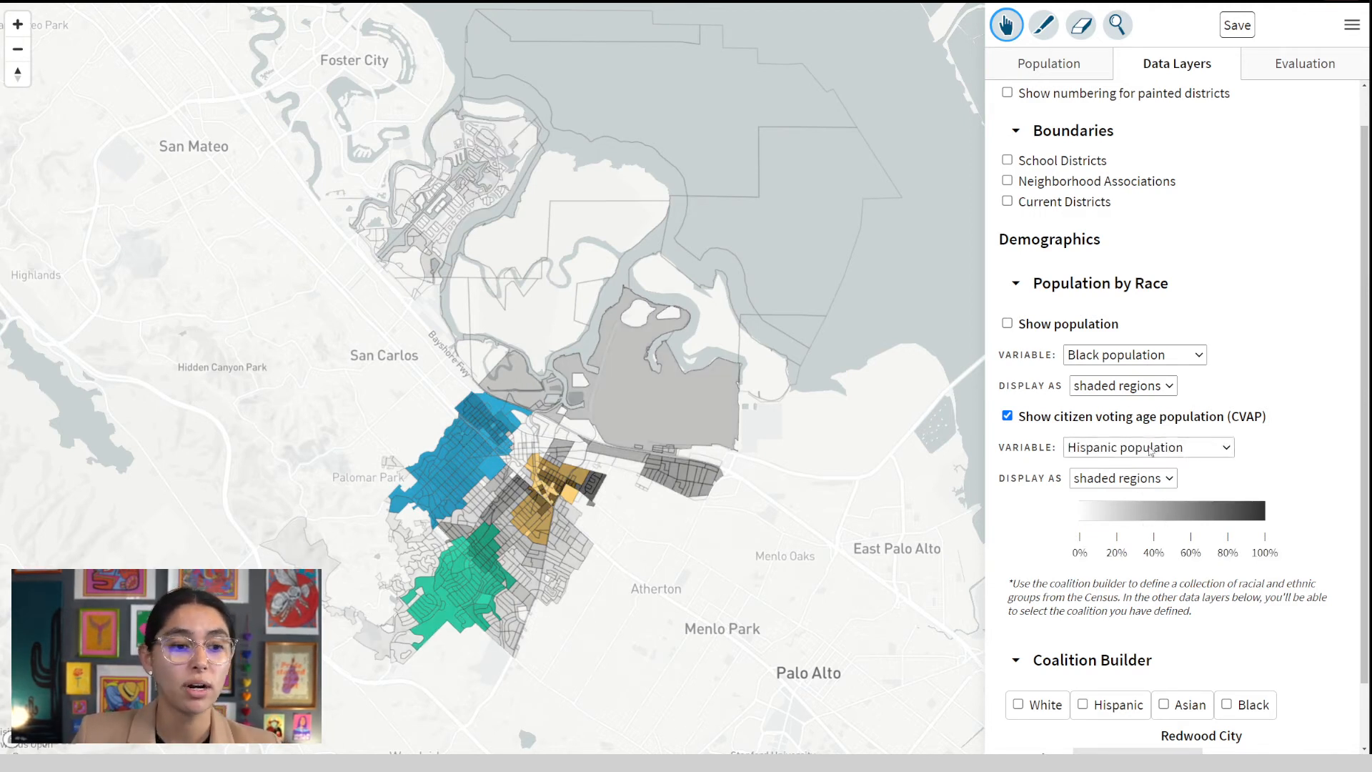
{"action": "key", "text": "Down"}
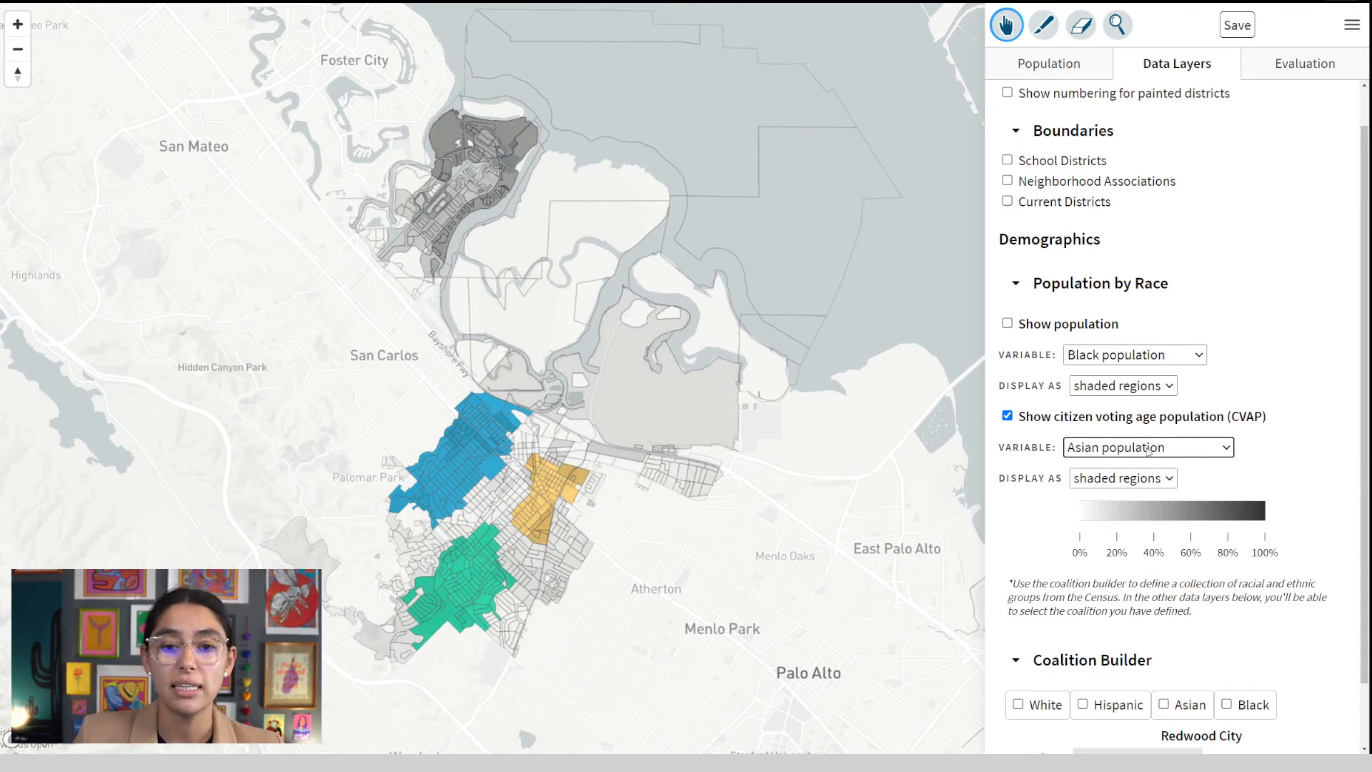
{"action": "left_click", "coordinate": [1007, 417]}
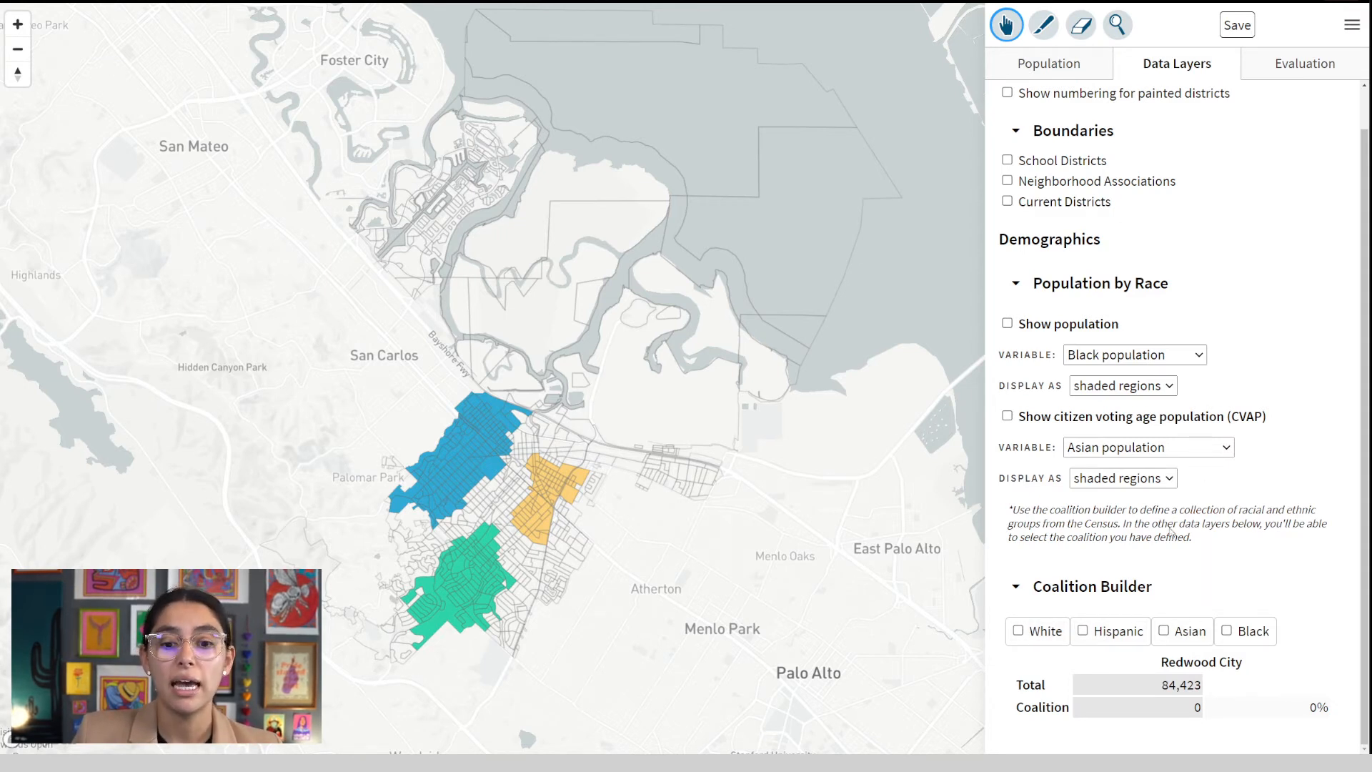
{"action": "scroll", "coordinate": [1079, 593], "scroll_direction": "up", "scroll_amount": 1}
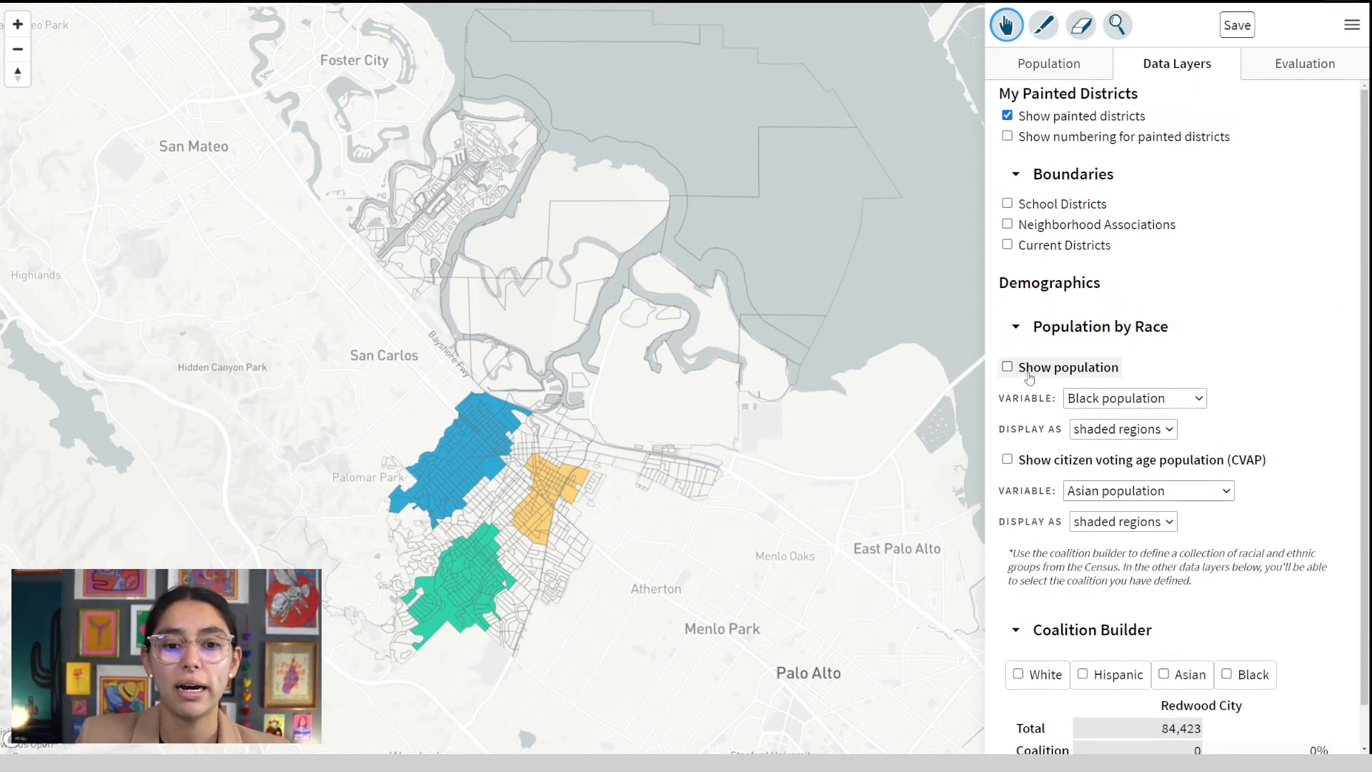
View the Black population shading and the Asian CVAP shading in turn, hiding each, and look over the Coalition Builder.
{"action": "left_click", "coordinate": [1008, 368]}
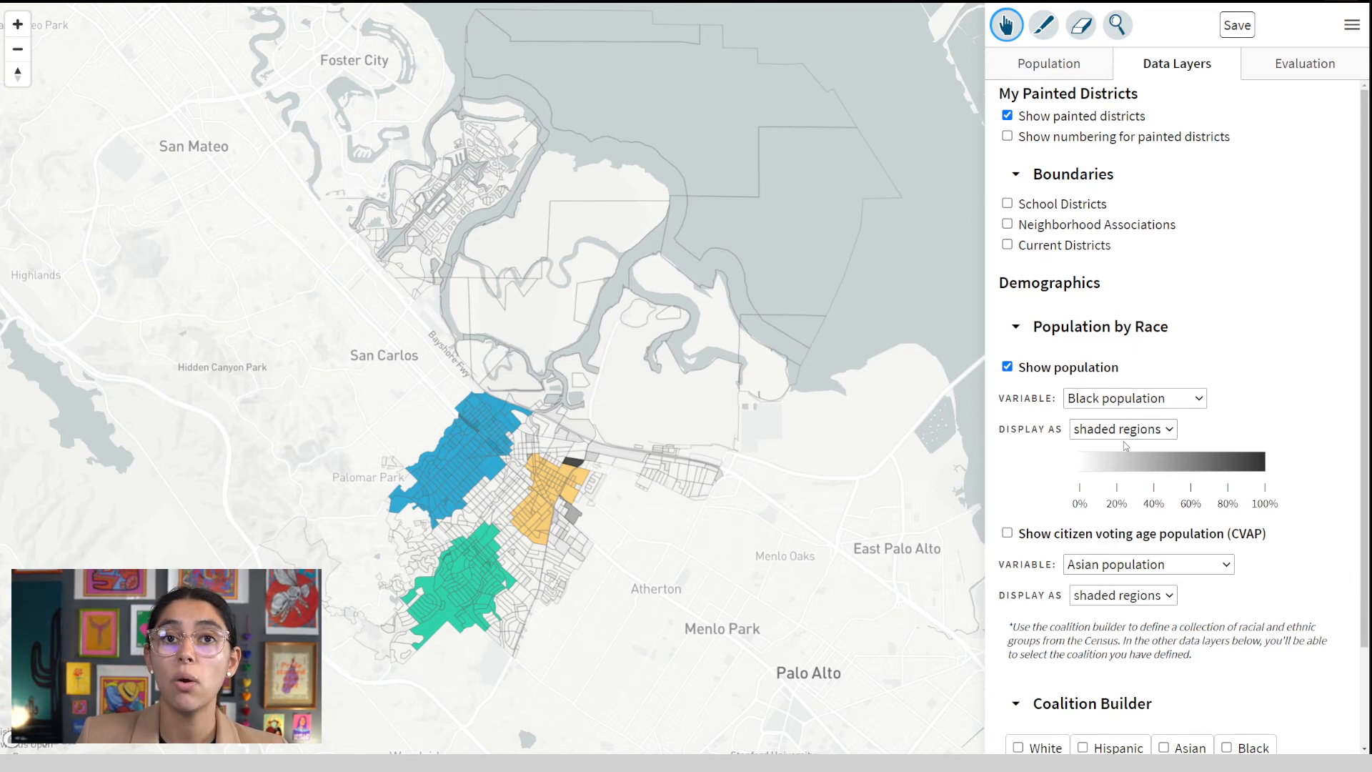
{"action": "left_click", "coordinate": [1007, 365]}
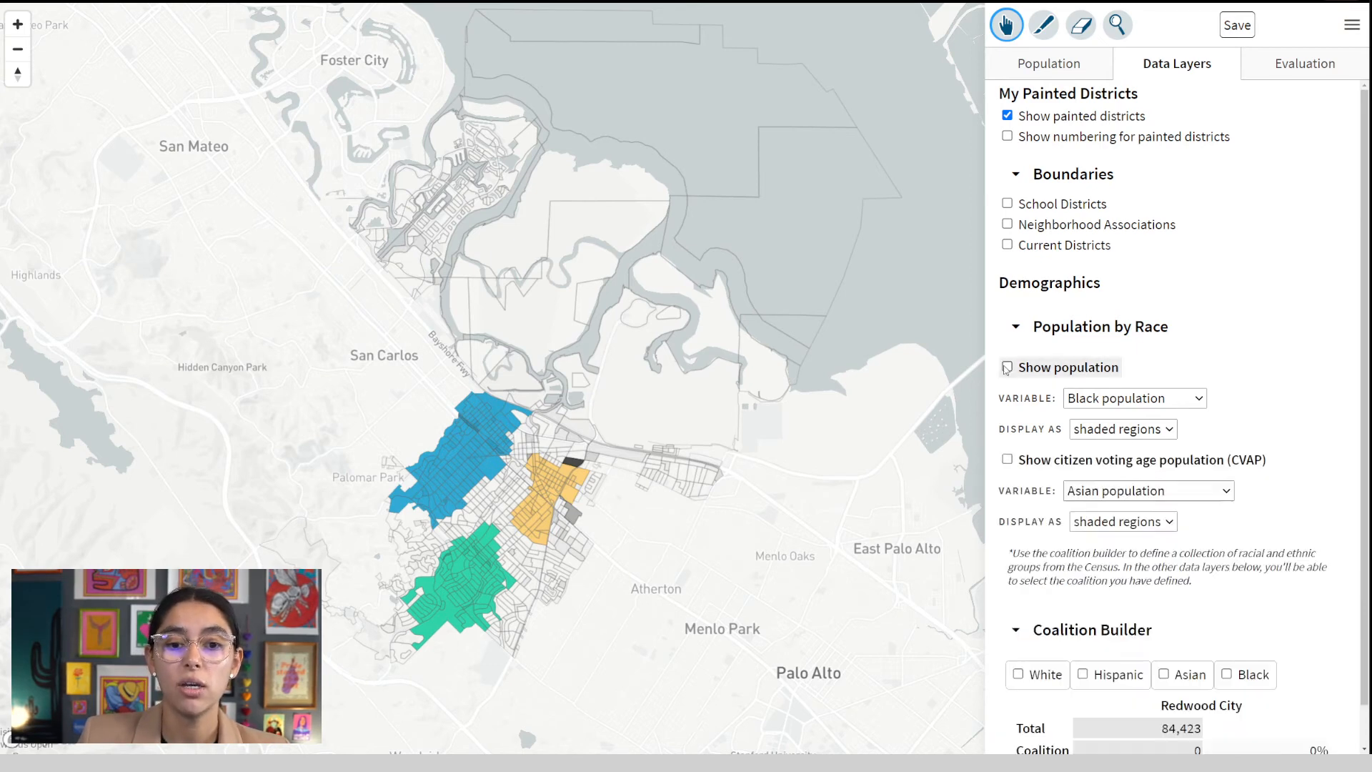
{"action": "left_click", "coordinate": [1007, 460]}
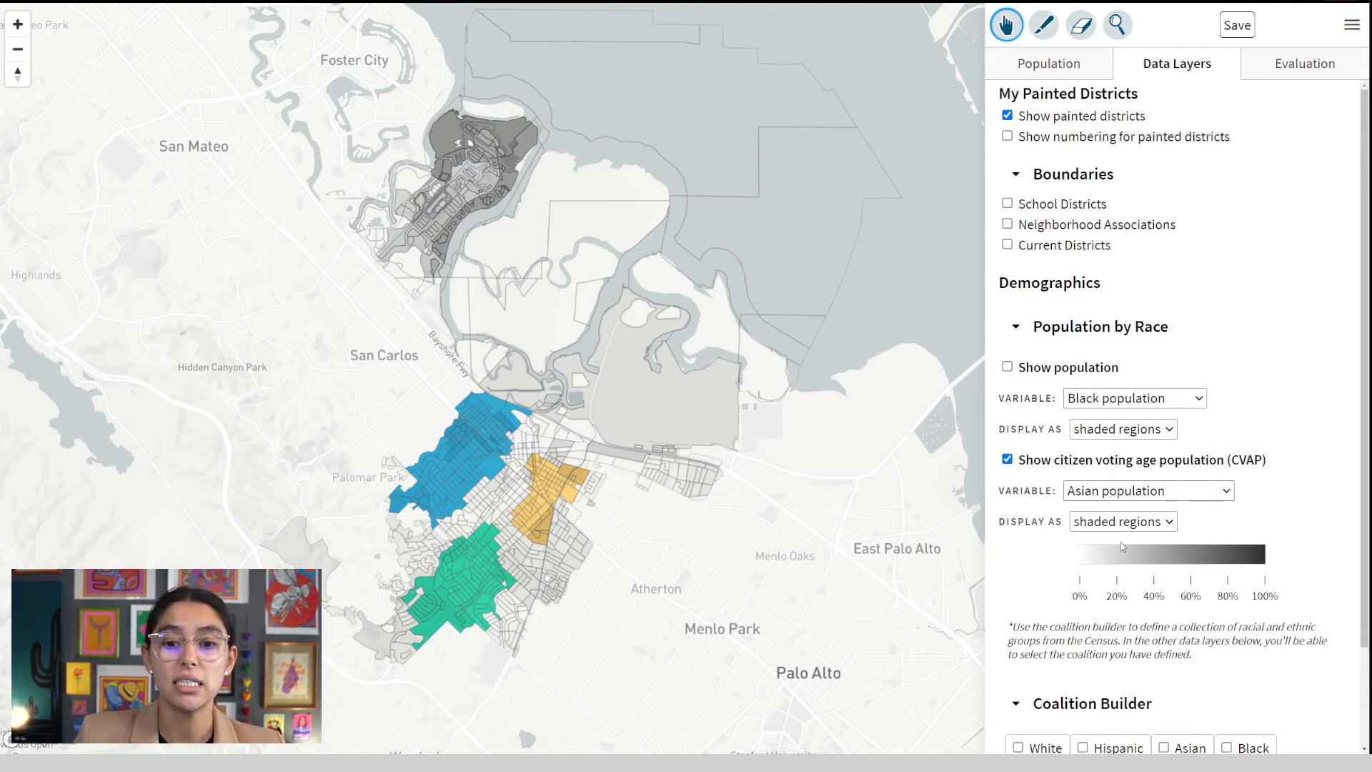
{"action": "left_click", "coordinate": [1007, 459]}
{"action": "scroll", "coordinate": [1130, 611], "scroll_direction": "down", "scroll_amount": 1}
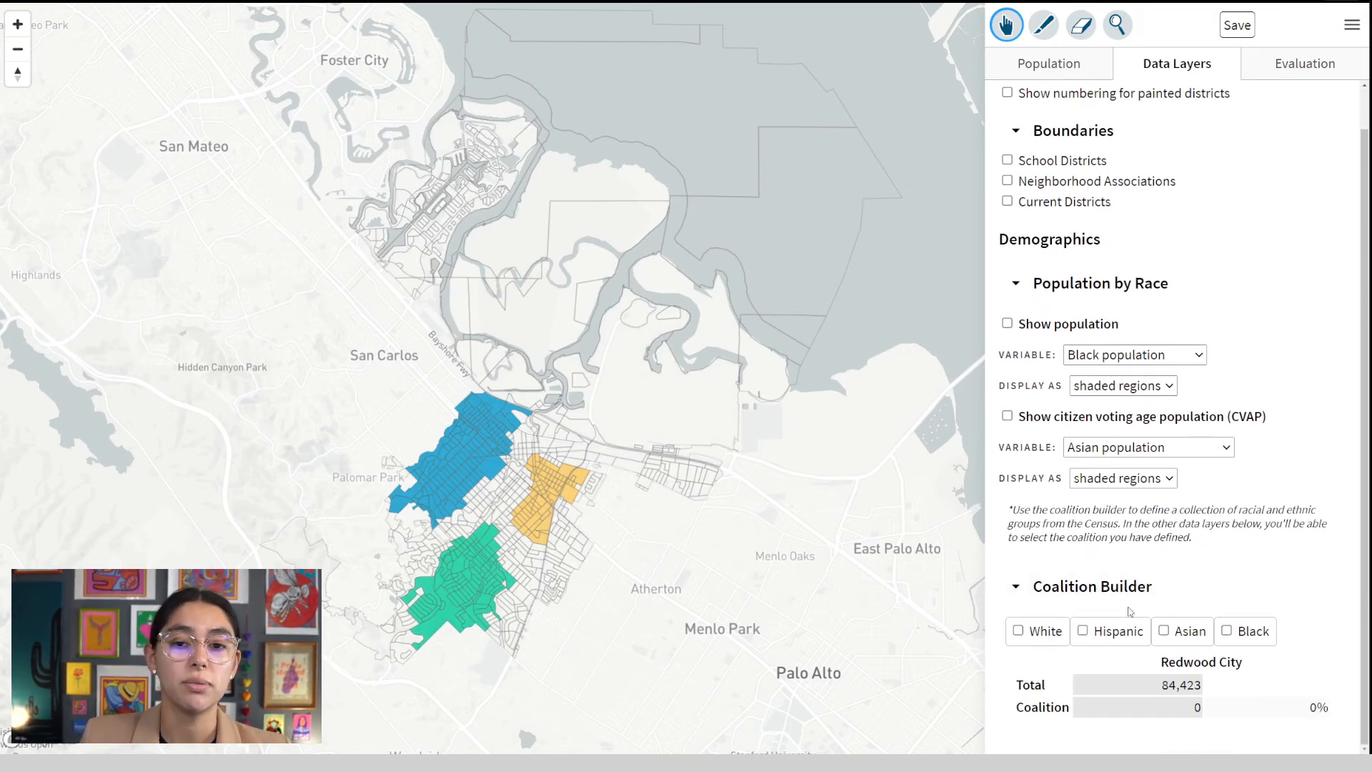
{"action": "scroll", "coordinate": [1200, 350], "scroll_direction": "up", "scroll_amount": 1}
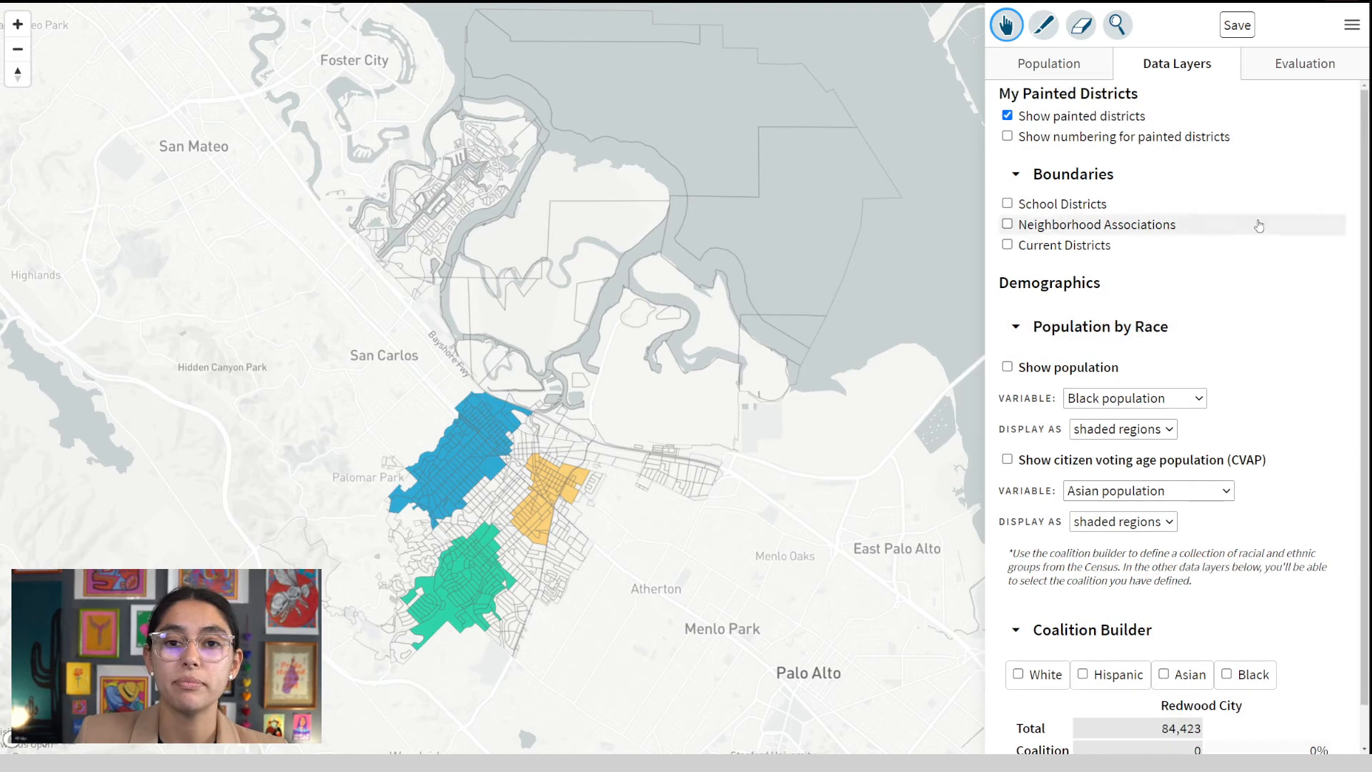
Open the evaluation tables for Population by Race and Citizen Voting Age Population by Race.
{"action": "left_click", "coordinate": [1296, 70]}
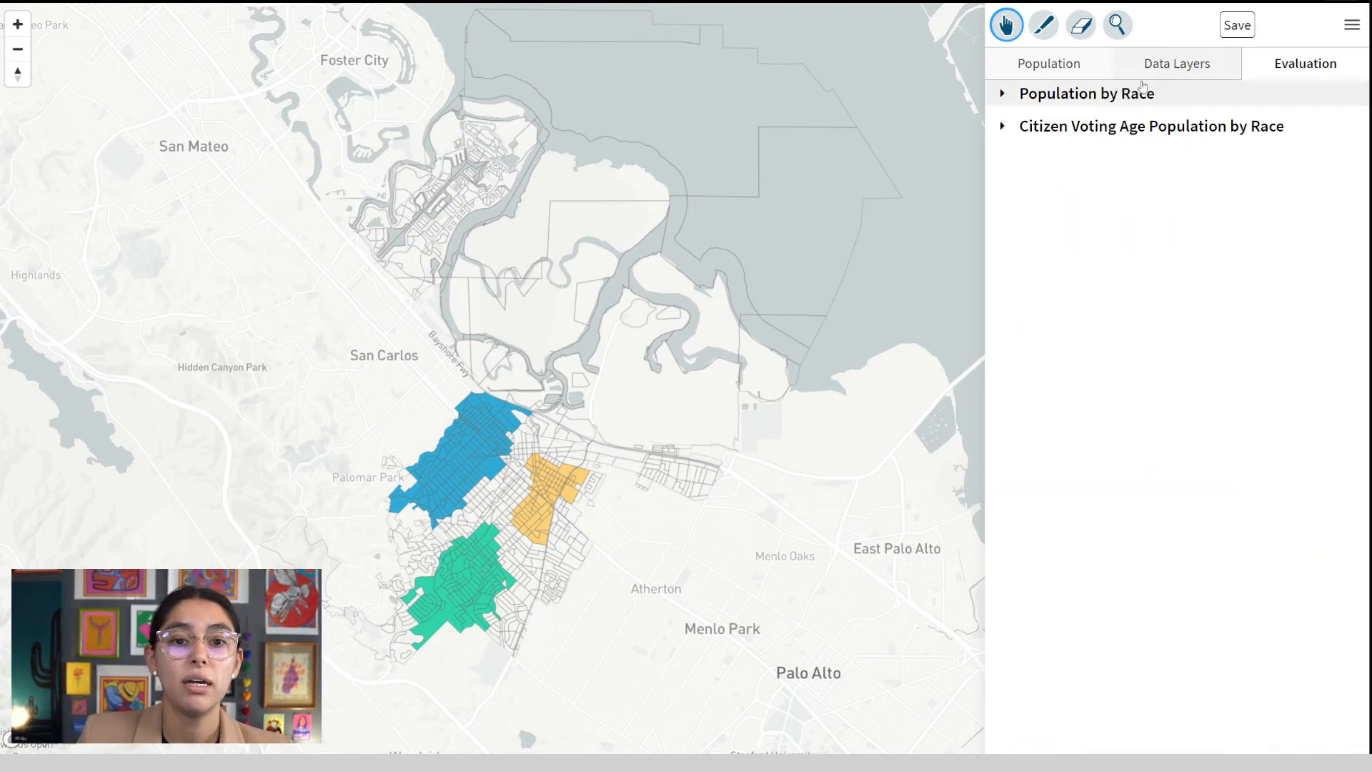
{"action": "left_click", "coordinate": [1081, 95]}
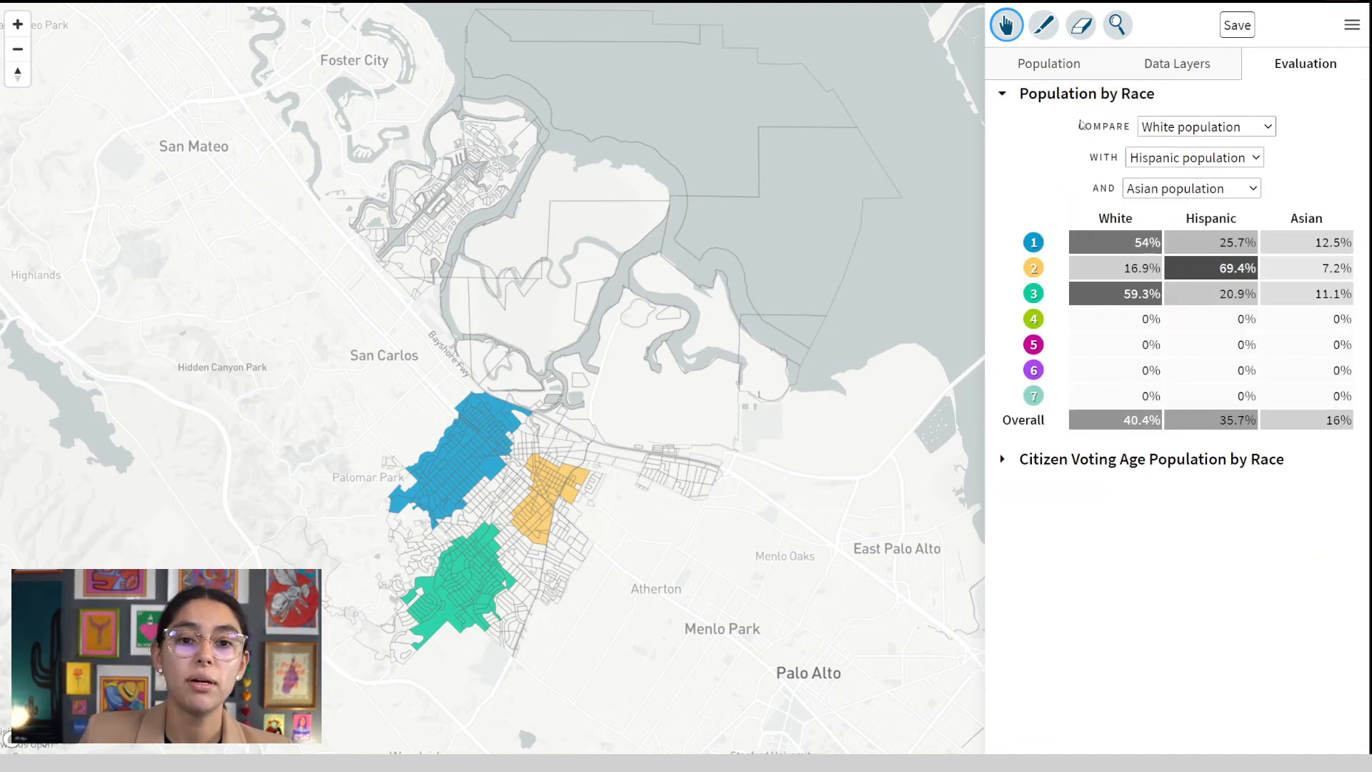
{"action": "left_click", "coordinate": [1023, 468]}
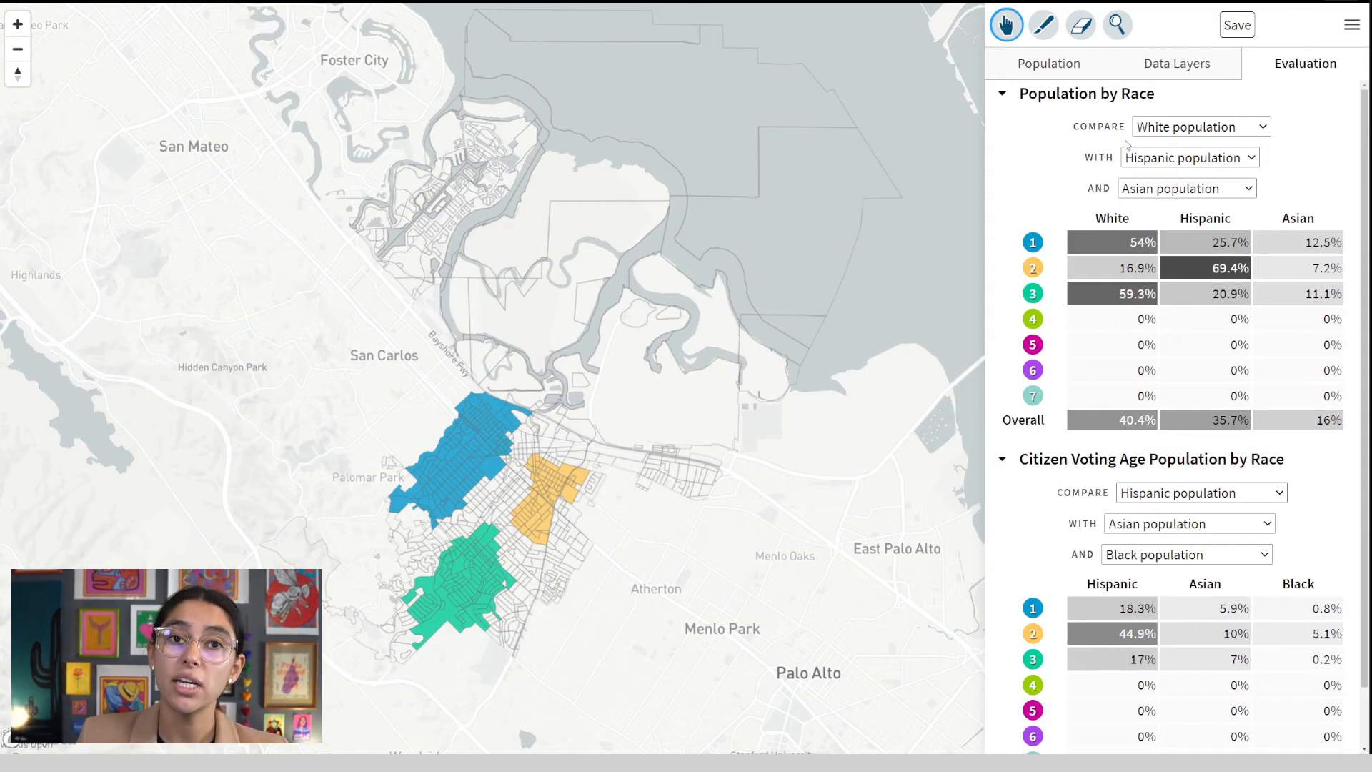
Set the Population by Race table to compare the Hispanic, Asian and Black population, and review it against the Citizen Voting Age Population table.
{"action": "left_click", "coordinate": [1185, 125]}
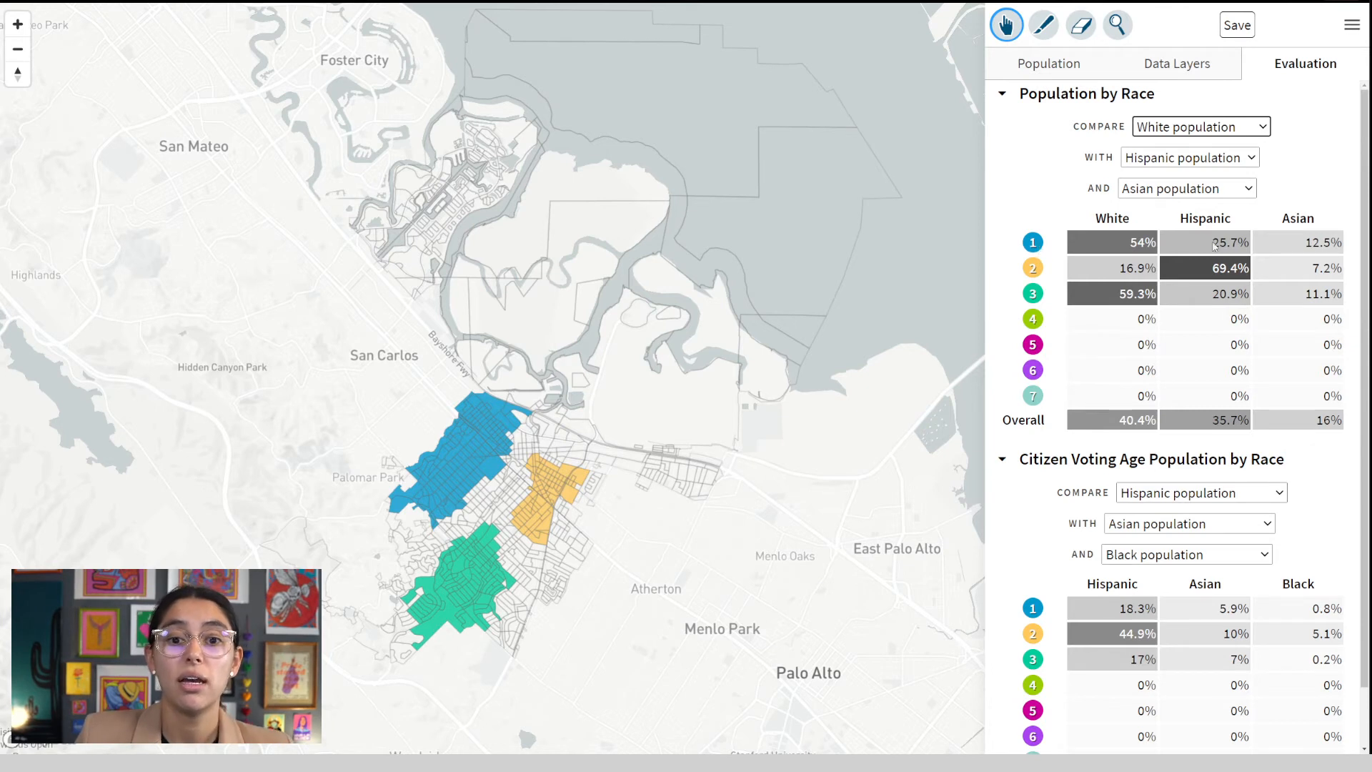
{"action": "left_click", "coordinate": [1189, 172]}
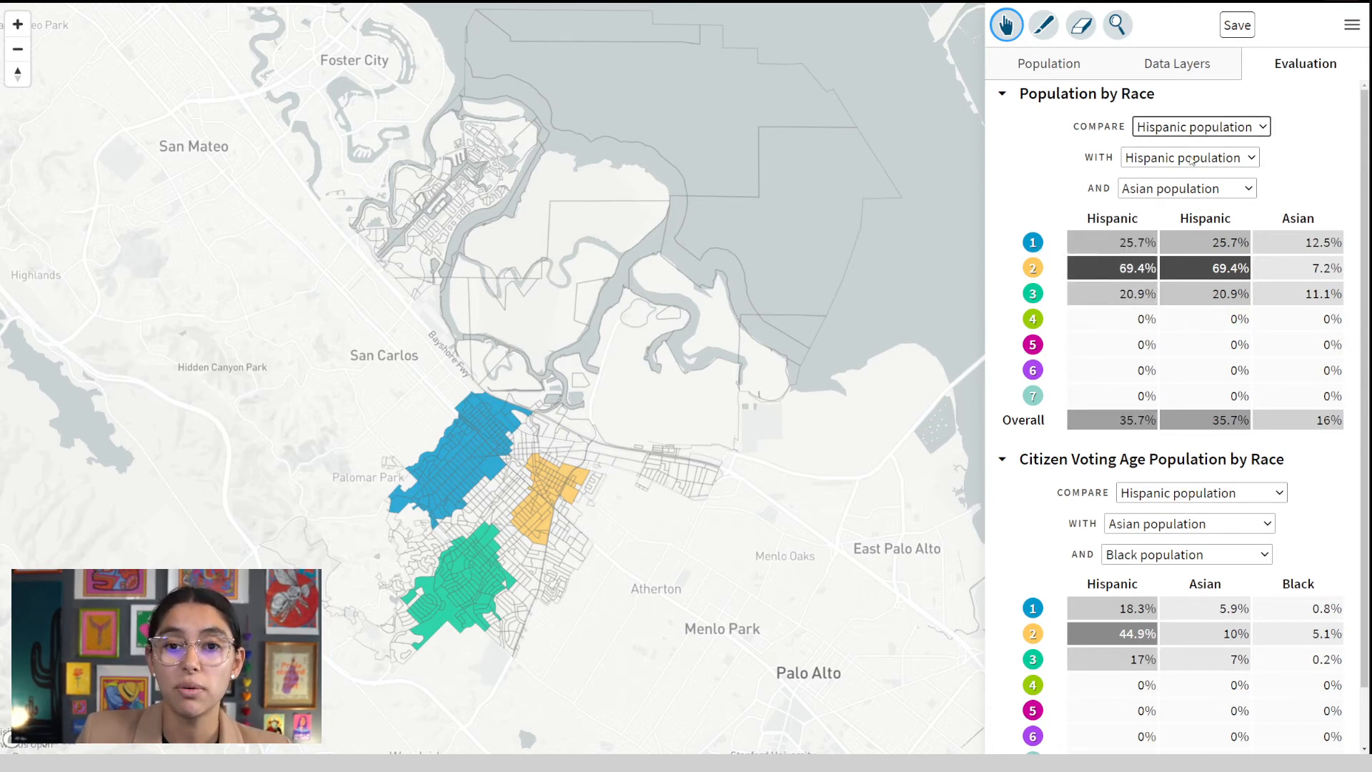
{"action": "left_click", "coordinate": [1184, 160]}
{"action": "left_click", "coordinate": [1168, 215]}
{"action": "left_click", "coordinate": [1179, 194]}
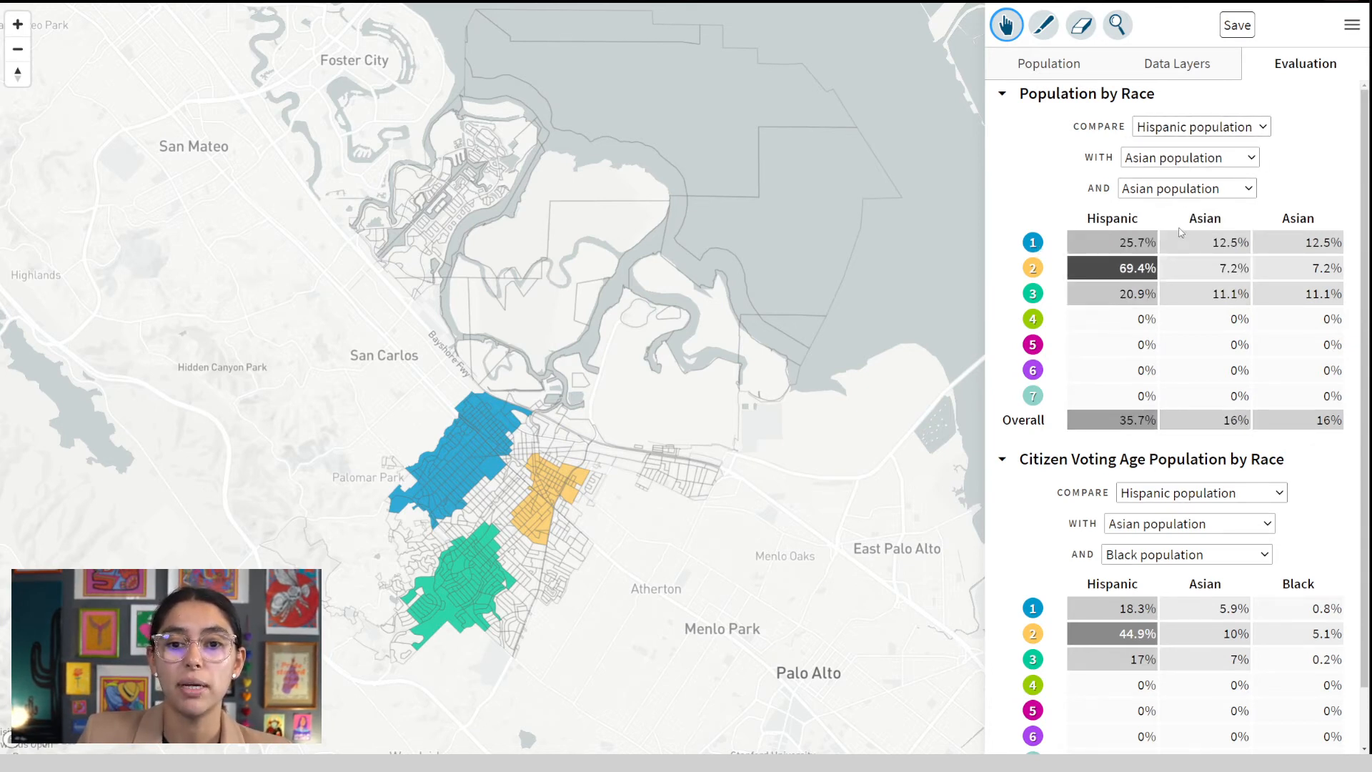
{"action": "left_click", "coordinate": [1175, 283]}
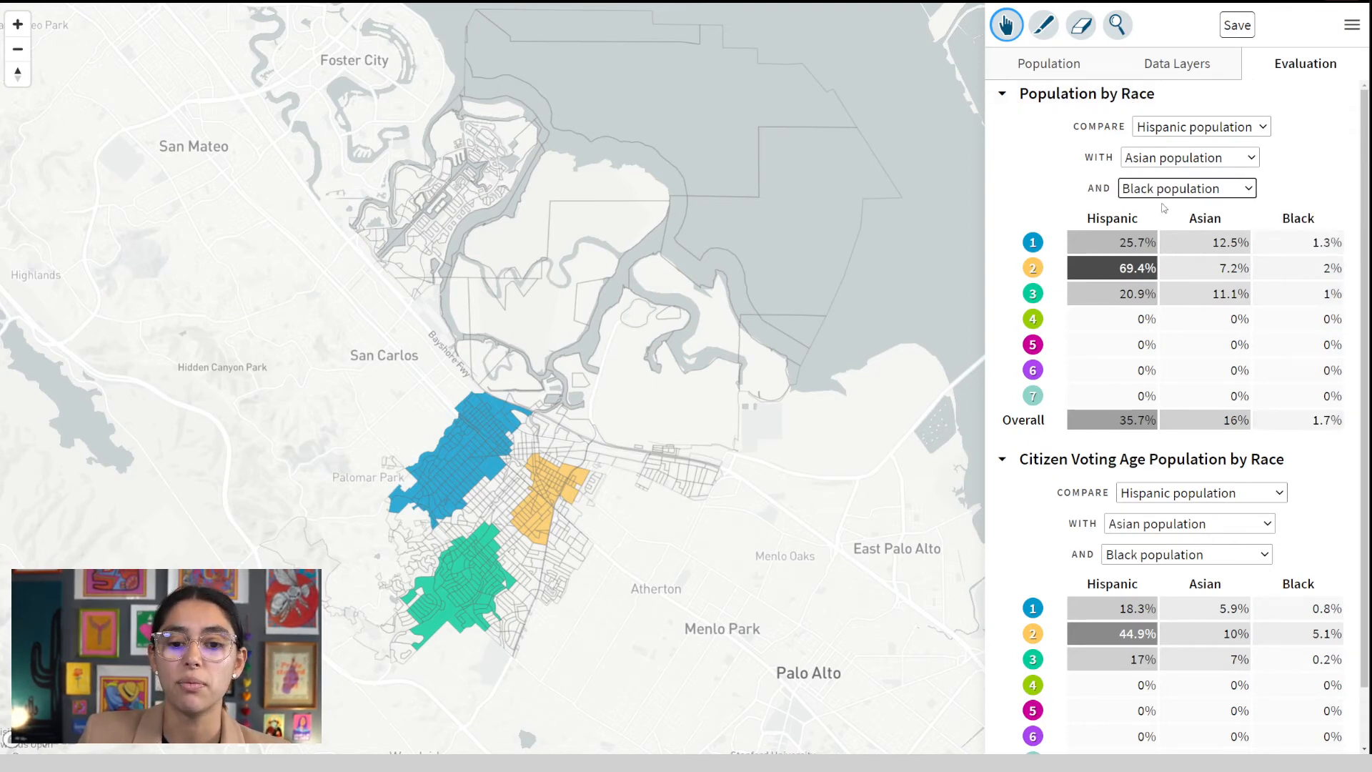
{"action": "scroll", "coordinate": [1151, 229], "scroll_direction": "down", "scroll_amount": 1}
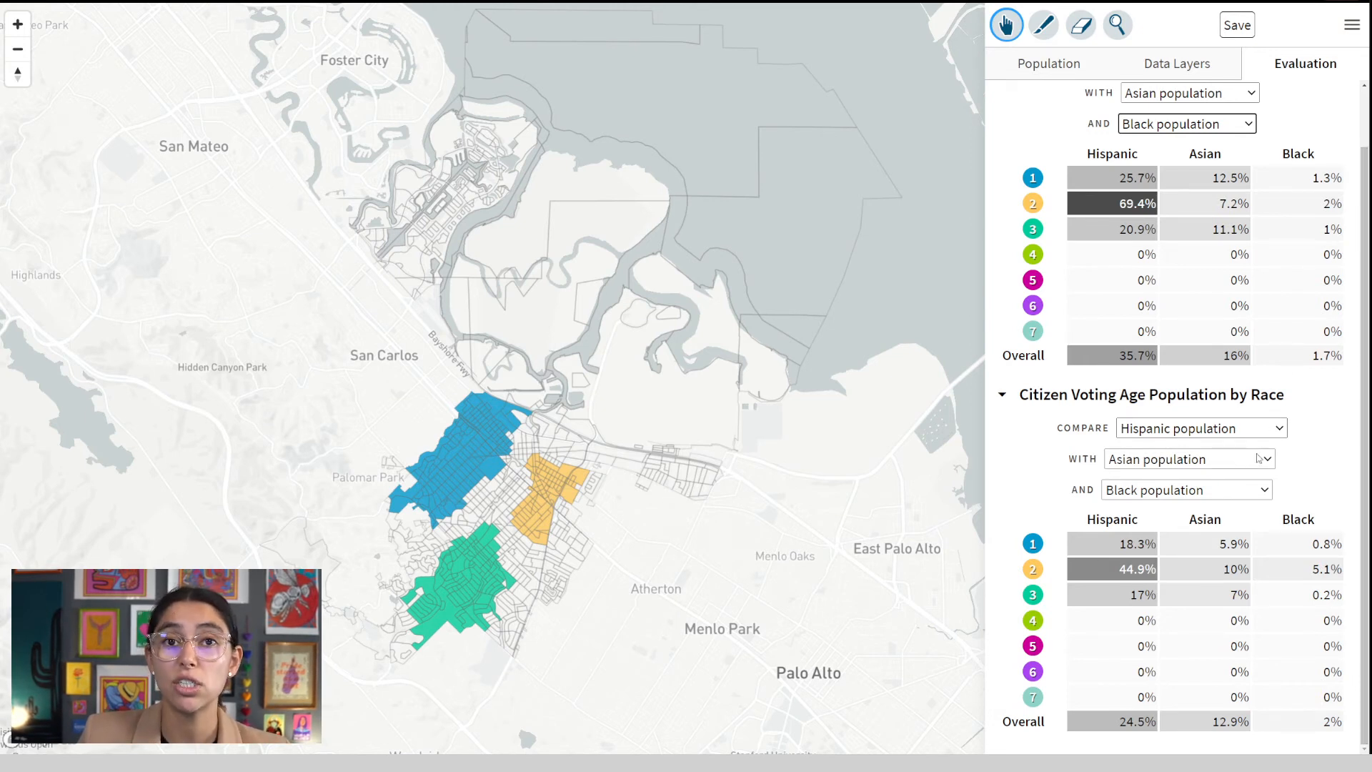
{"action": "scroll", "coordinate": [1250, 472], "scroll_direction": "up", "scroll_amount": 1}
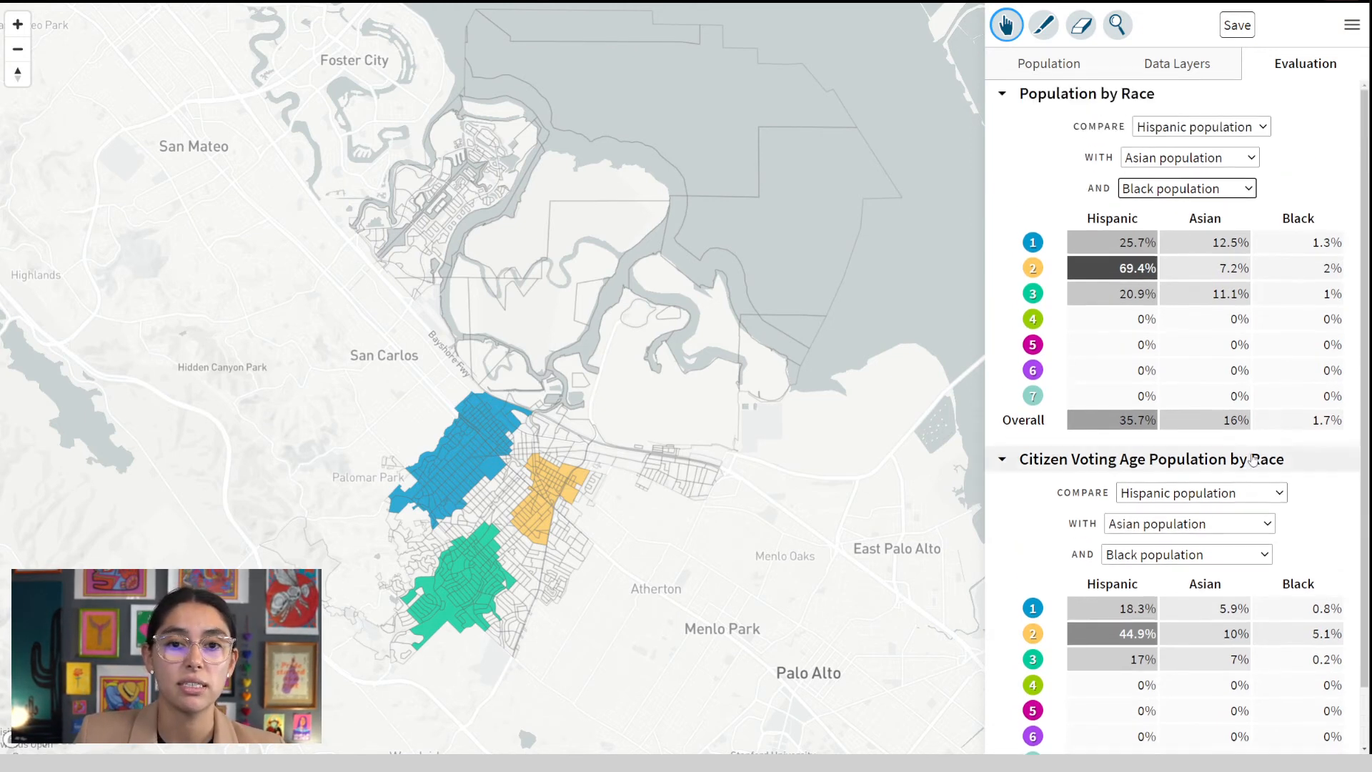
Return to the Population Balance view and save the plan.
{"action": "left_click", "coordinate": [1171, 72]}
{"action": "left_click", "coordinate": [1093, 71]}
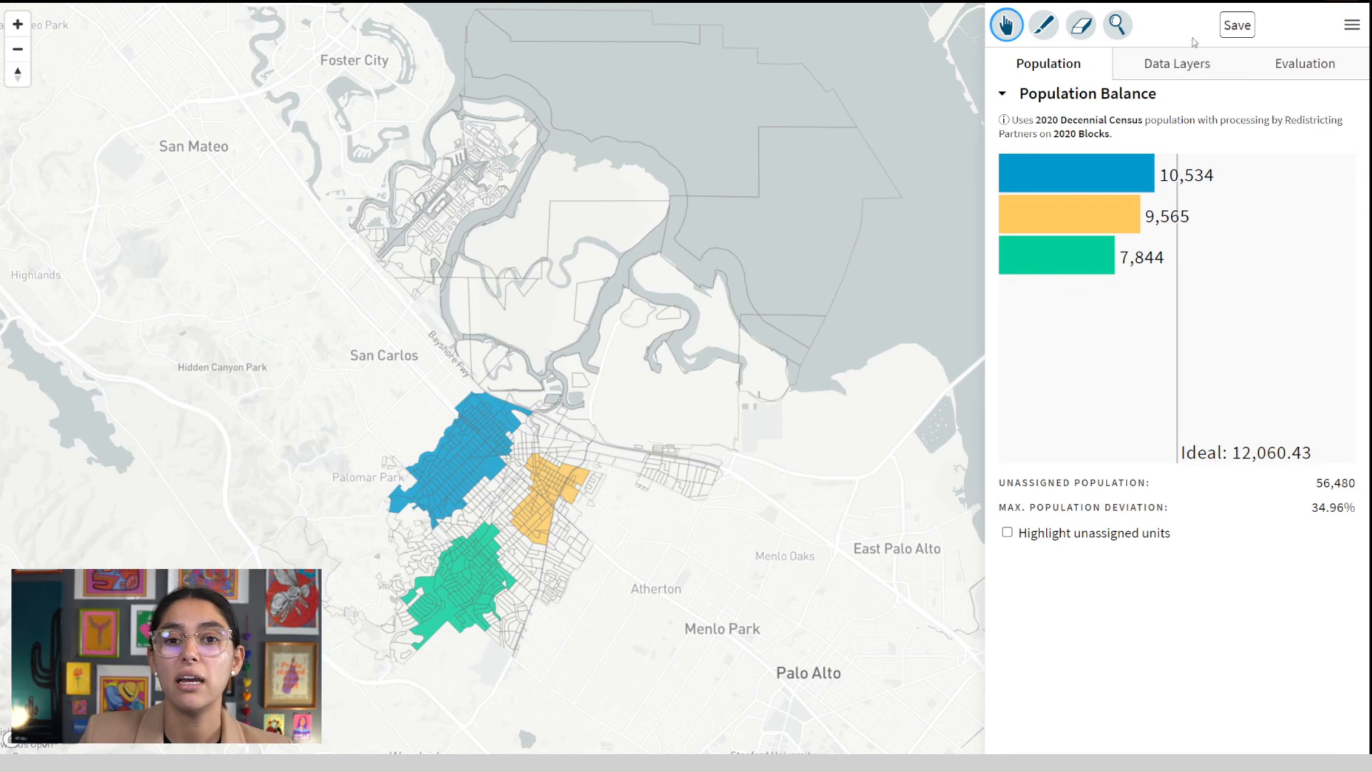
{"action": "left_click", "coordinate": [1230, 30]}
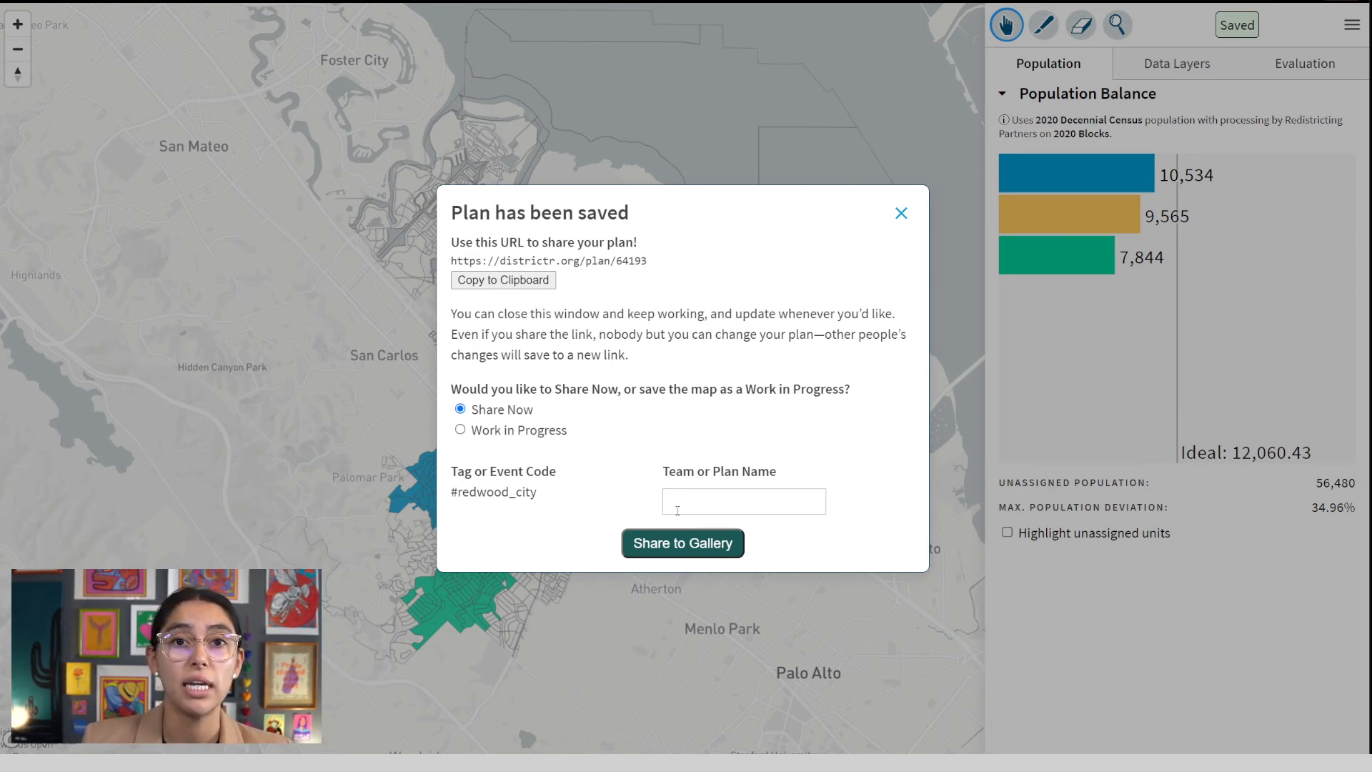
Compare the Work in Progress and Share Now options for the saved plan, and view the available print and export options.
{"action": "left_click", "coordinate": [460, 431]}
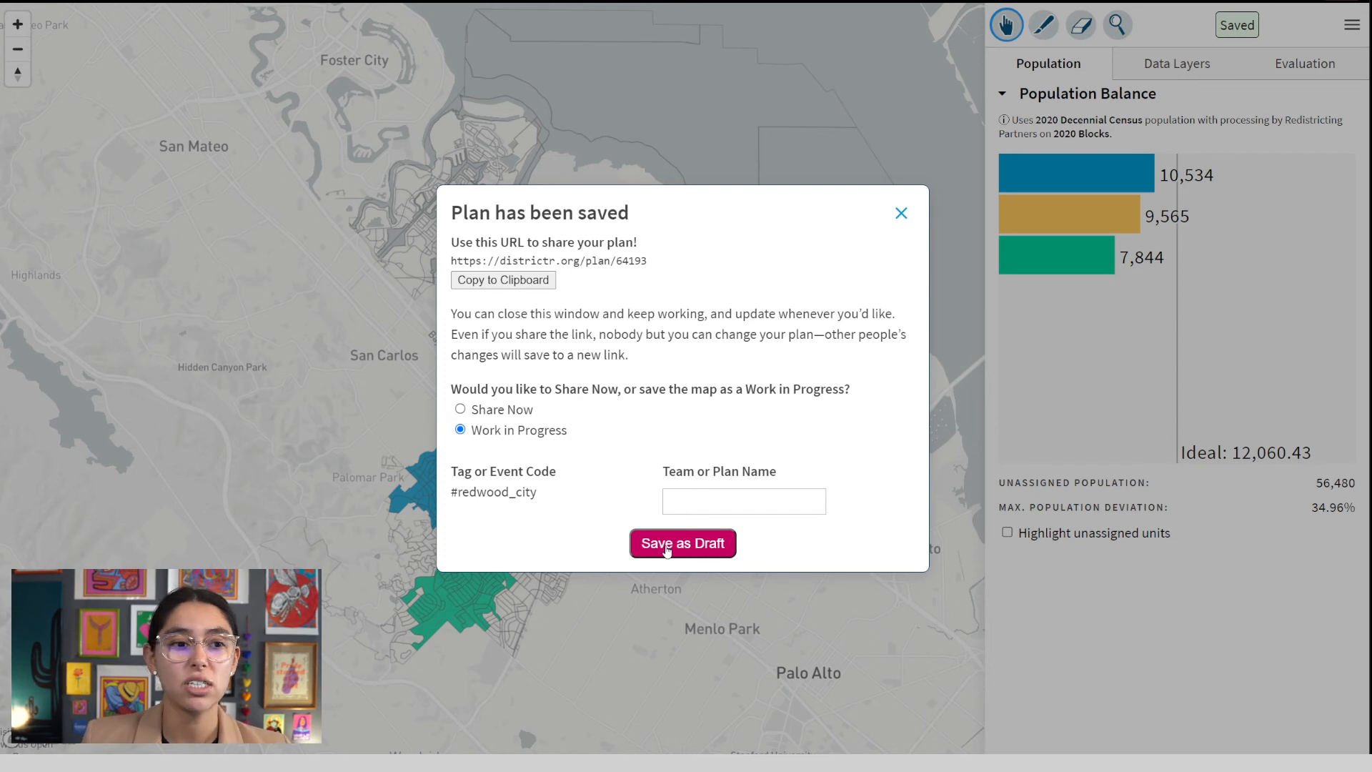
{"action": "left_click", "coordinate": [461, 409]}
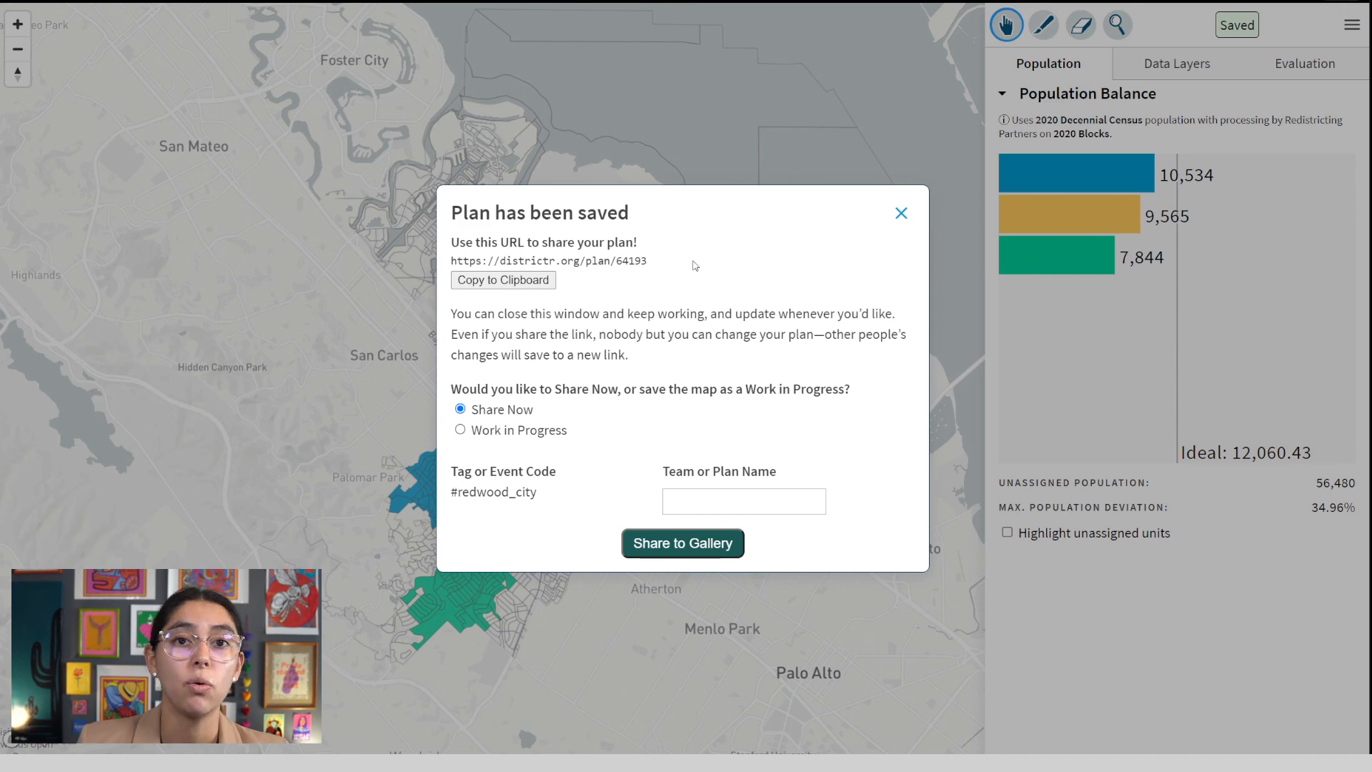
{"action": "left_click", "coordinate": [901, 213]}
{"action": "left_click", "coordinate": [1352, 32]}
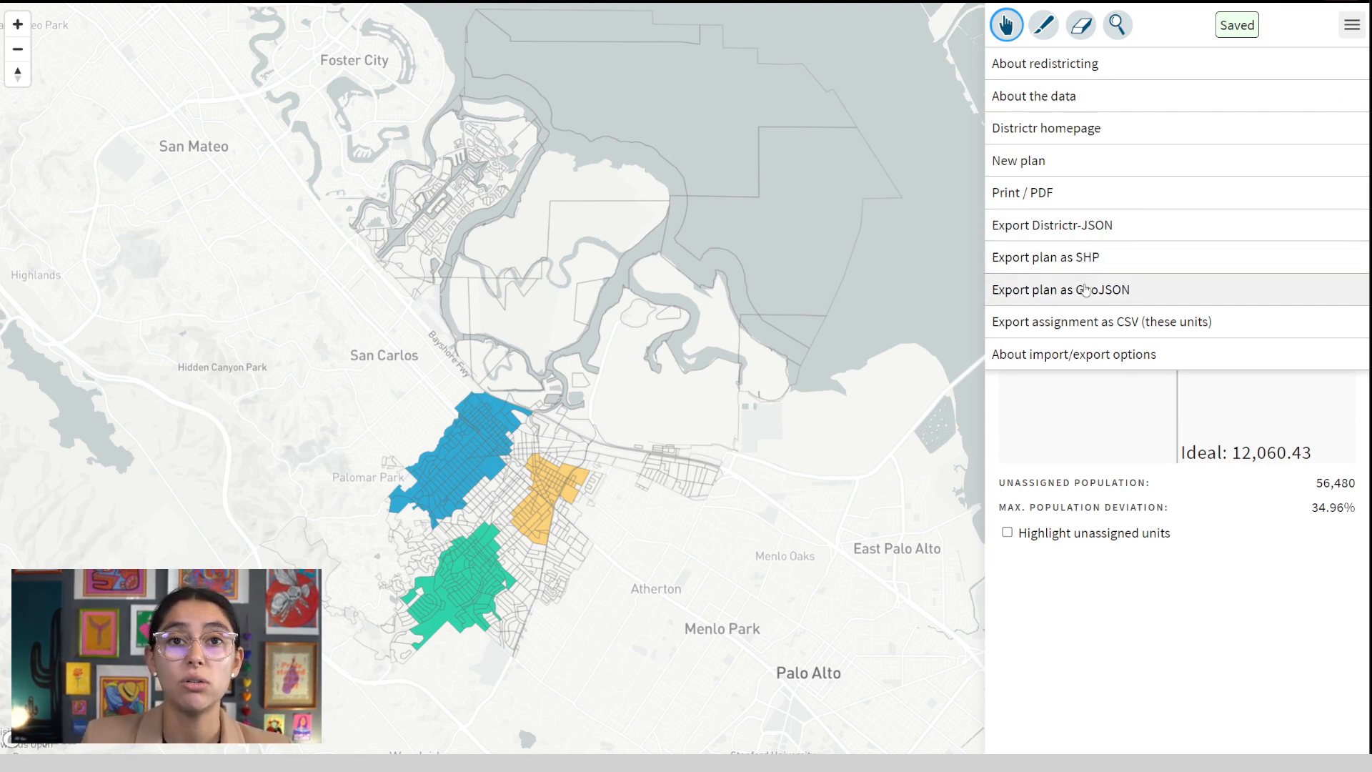
{"action": "left_click", "coordinate": [1359, 36]}
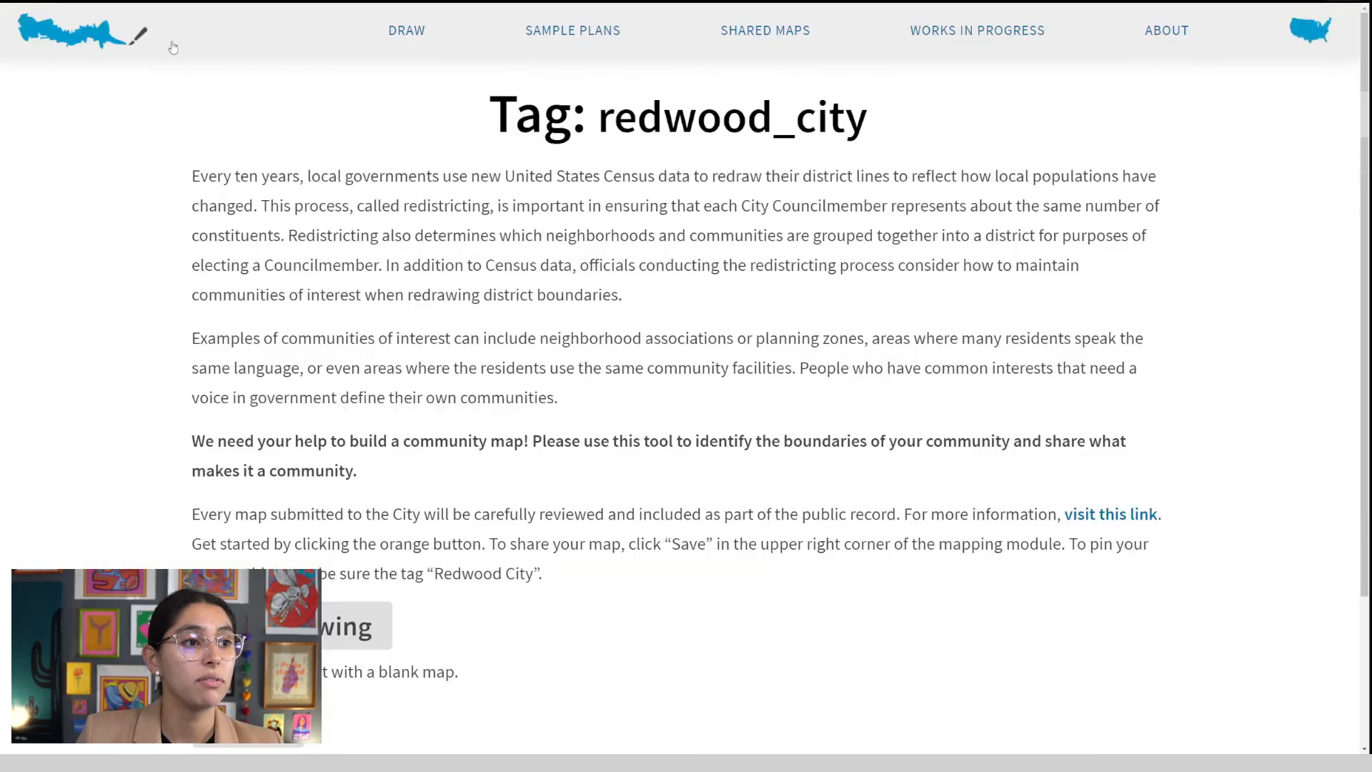
Browse the redwood_city tag page, examining the blank map choices and the submitted plans in the Public Gallery.
{"action": "scroll", "coordinate": [286, 300], "scroll_direction": "down", "scroll_amount": 5}
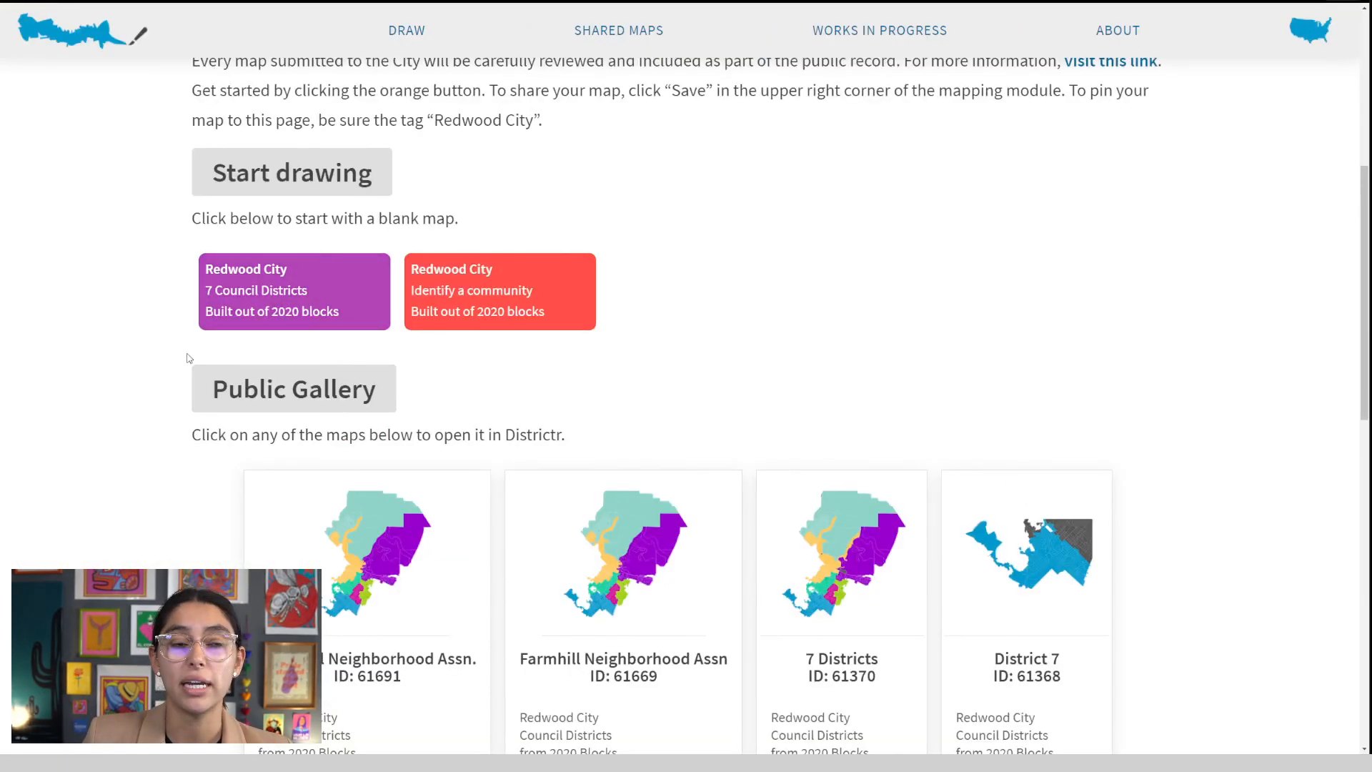
{"action": "scroll", "coordinate": [189, 357], "scroll_direction": "down", "scroll_amount": 2}
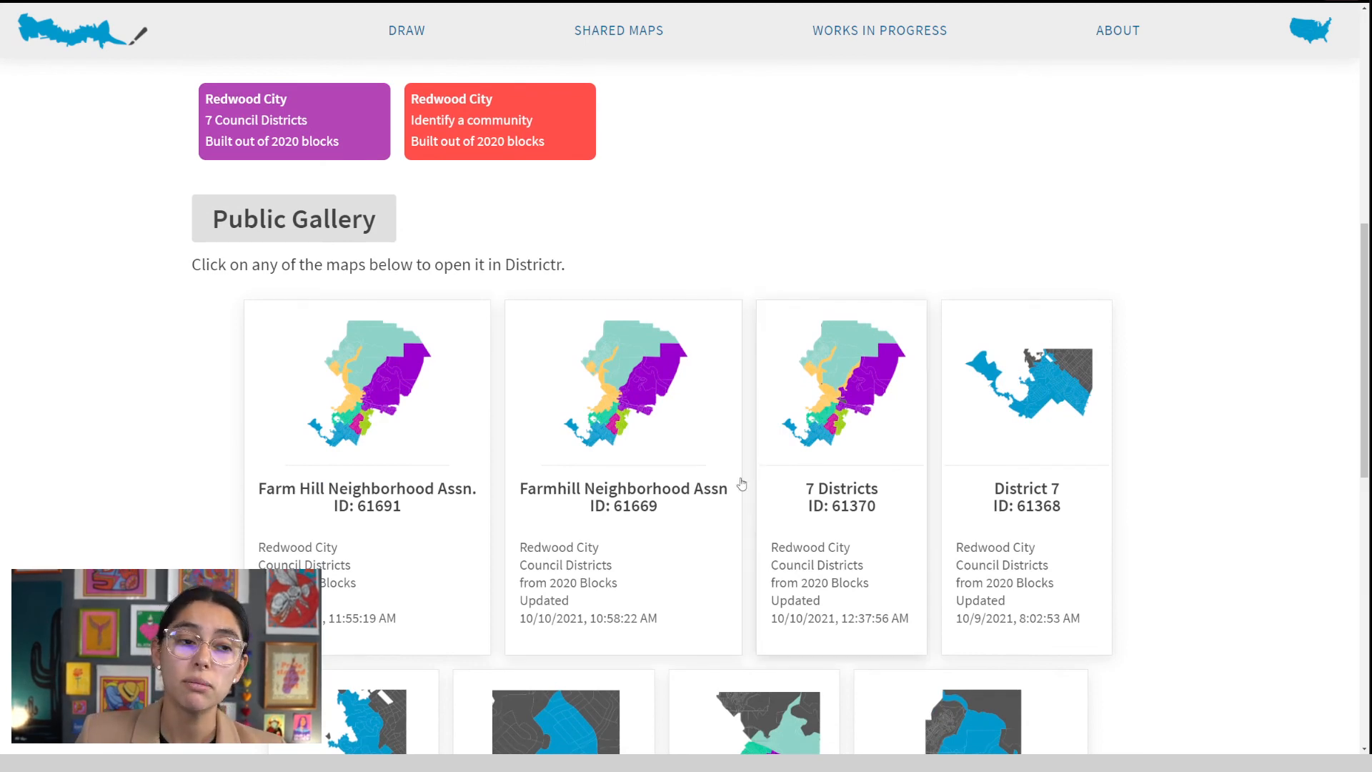
{"action": "scroll", "coordinate": [1064, 392], "scroll_direction": "down", "scroll_amount": 1}
{"action": "scroll", "coordinate": [1064, 392], "scroll_direction": "down", "scroll_amount": 1}
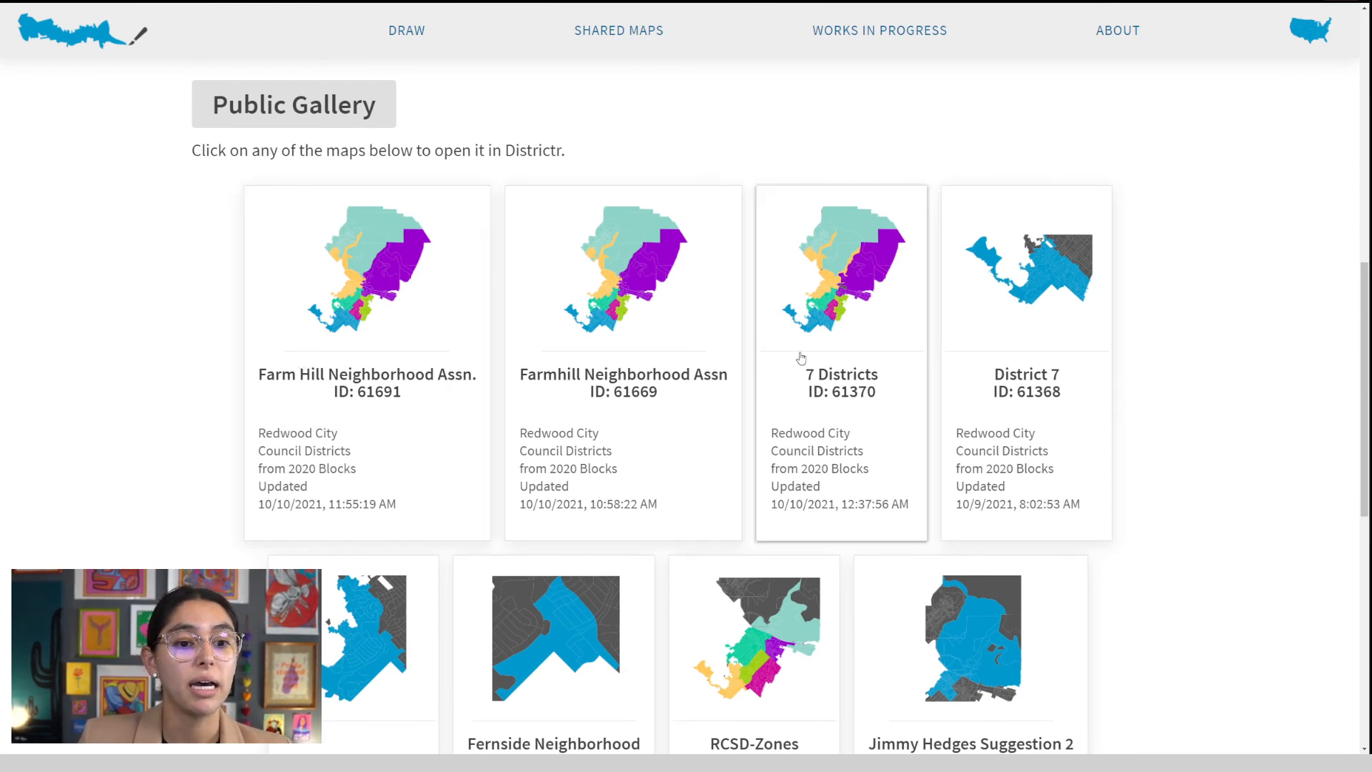
{"action": "scroll", "coordinate": [873, 411], "scroll_direction": "down", "scroll_amount": 1}
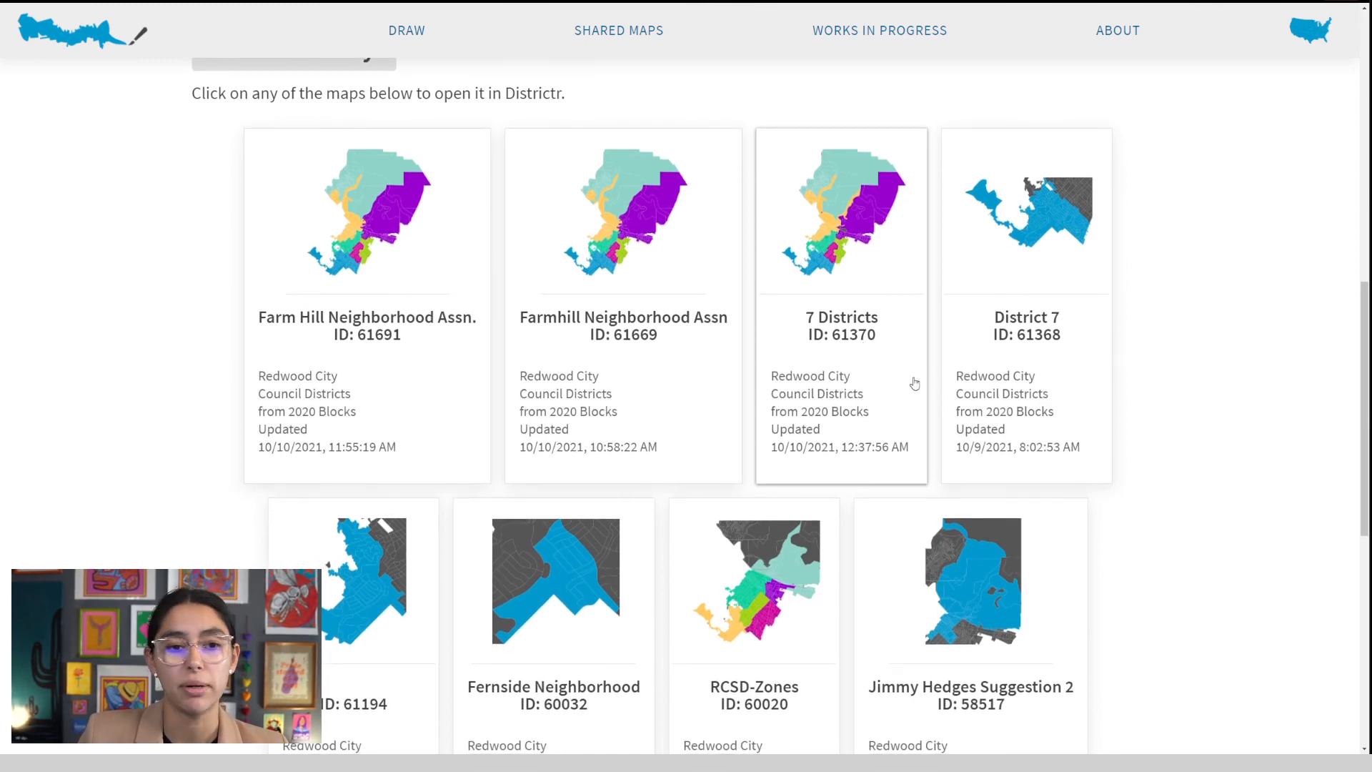
{"action": "scroll", "coordinate": [913, 383], "scroll_direction": "down", "scroll_amount": 1}
{"action": "scroll", "coordinate": [943, 375], "scroll_direction": "down", "scroll_amount": 1}
{"action": "scroll", "coordinate": [947, 378], "scroll_direction": "up", "scroll_amount": 2}
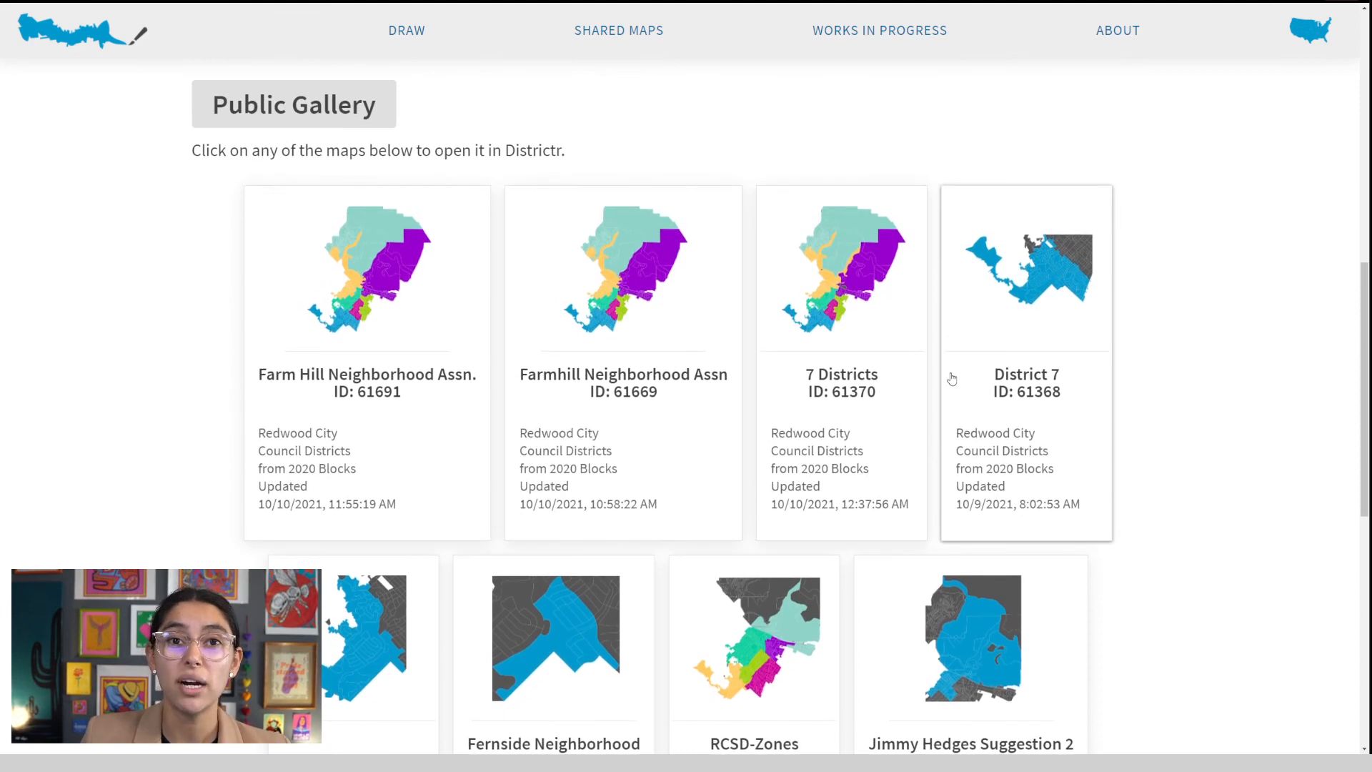